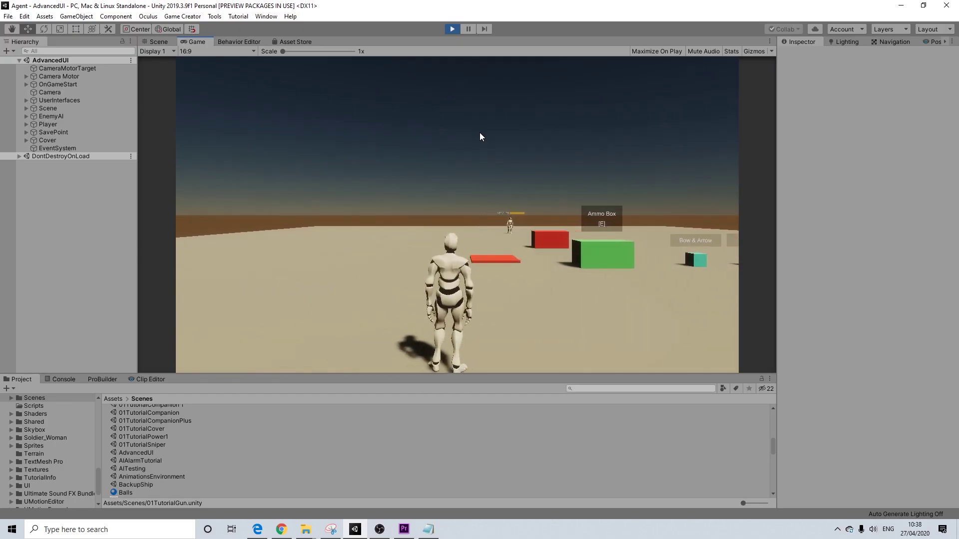
# In Play mode, run over the Handgun pickup, reload it to 6 rounds and aim
pyautogui.press('w')
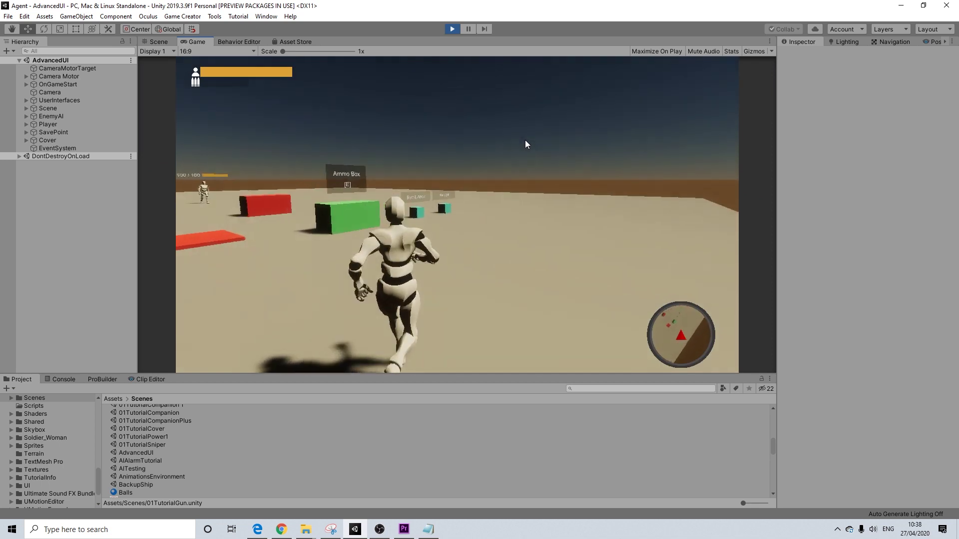
pyautogui.press('w')
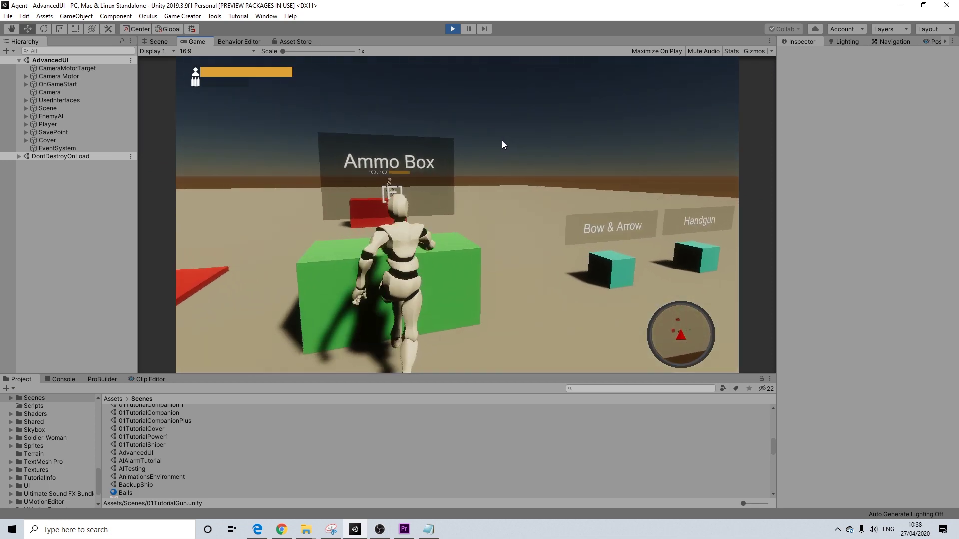
pyautogui.press('w')
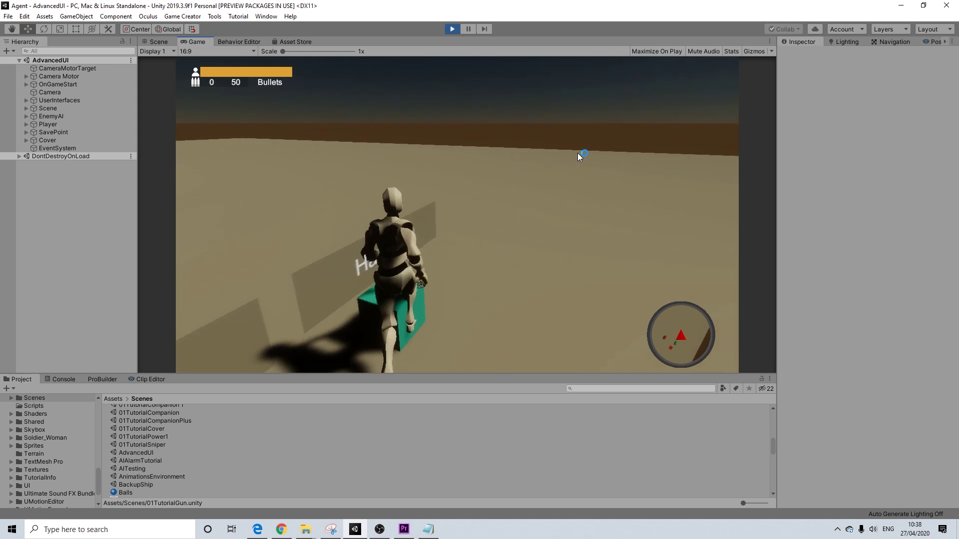
pyautogui.press('w')
pyautogui.rightClick(606, 152)
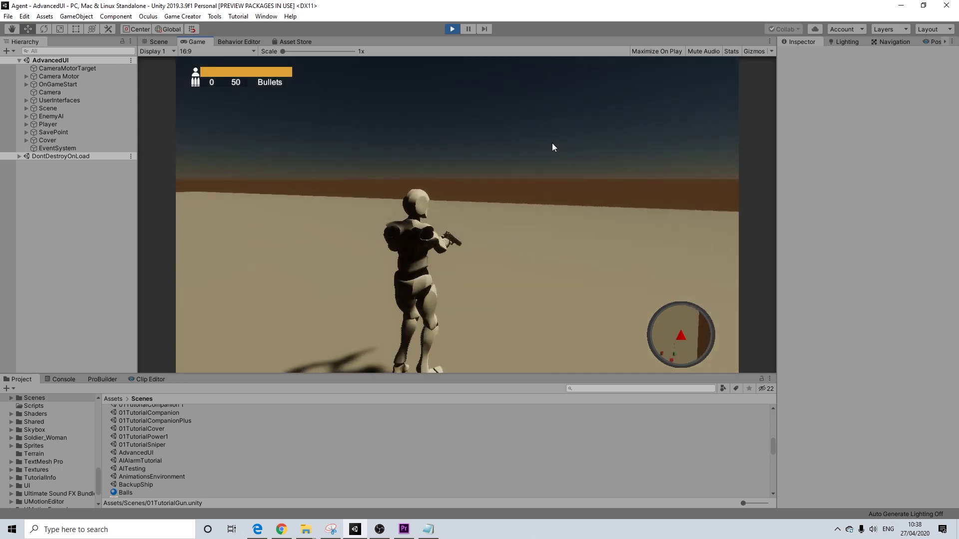
pyautogui.press('r')
pyautogui.rightClick(534, 147)
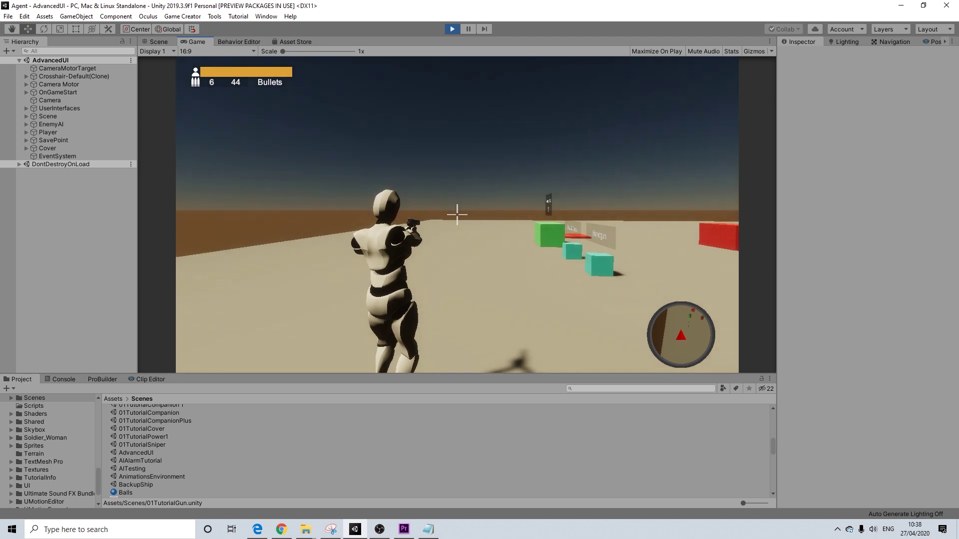
pyautogui.press('w')
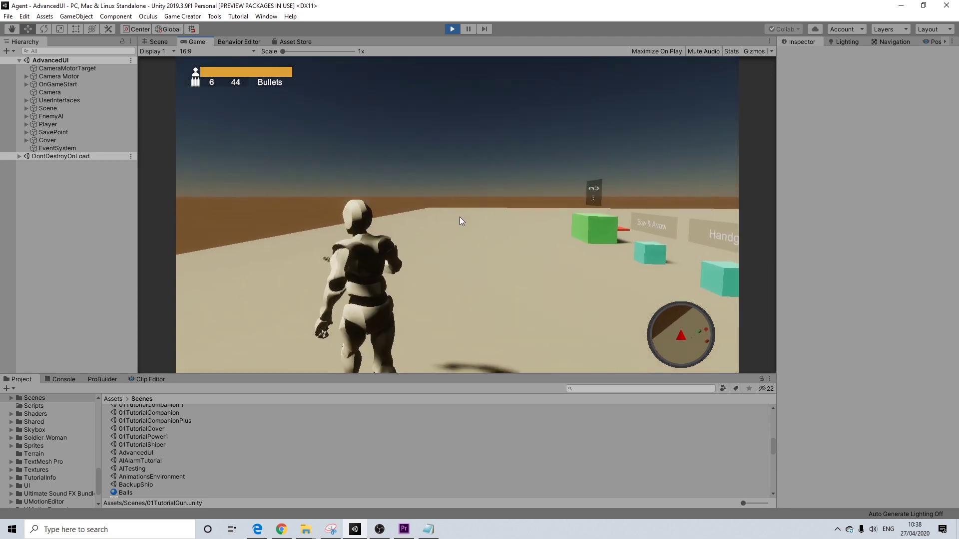
pyautogui.rightClick(537, 220)
pyautogui.rightClick(457, 215)
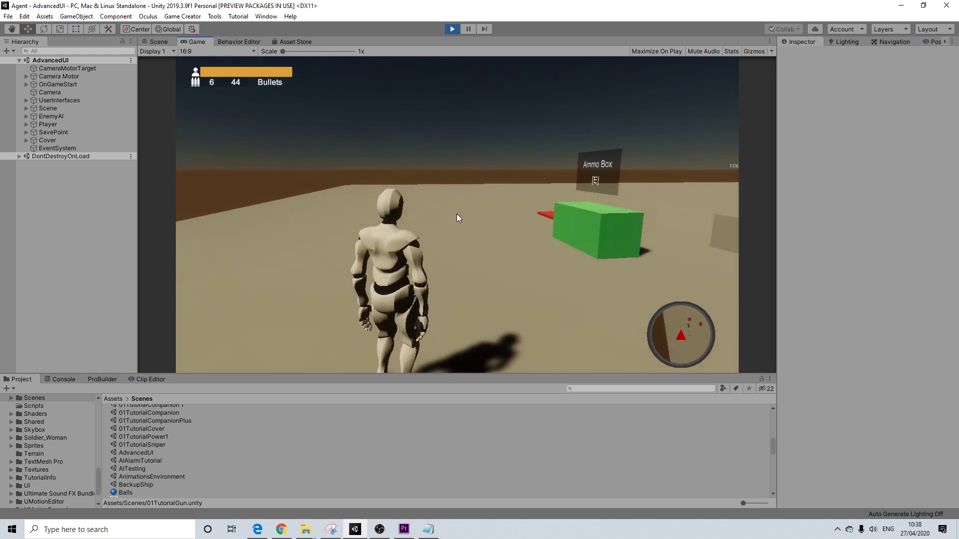
# Aim and fire one shot, leaving 5 rounds in the clip and 44 bullets
pyautogui.press('w')
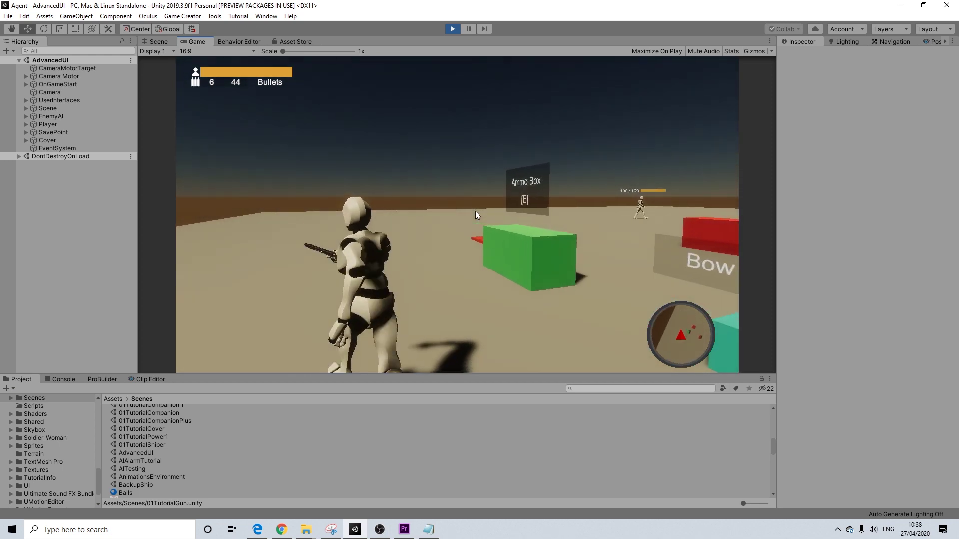
pyautogui.press('w')
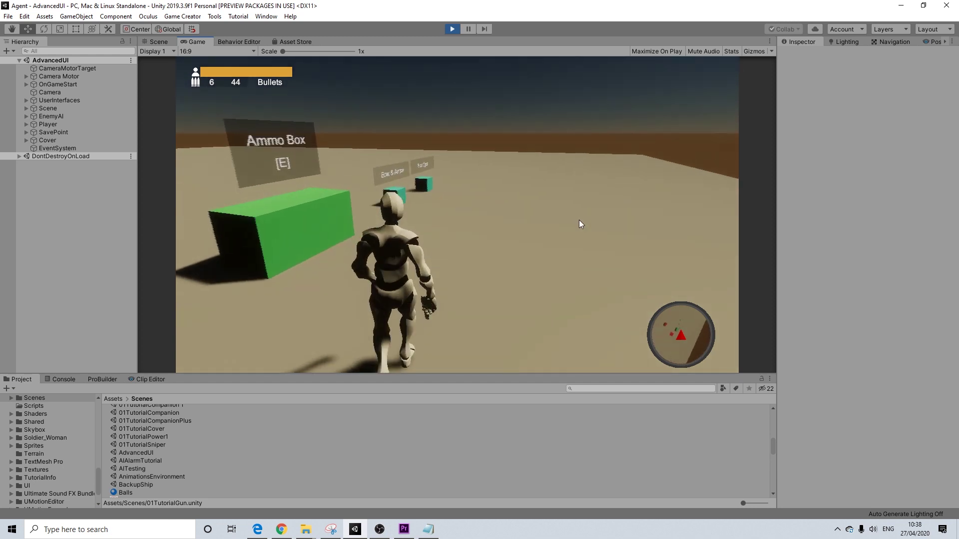
pyautogui.rightClick(580, 220)
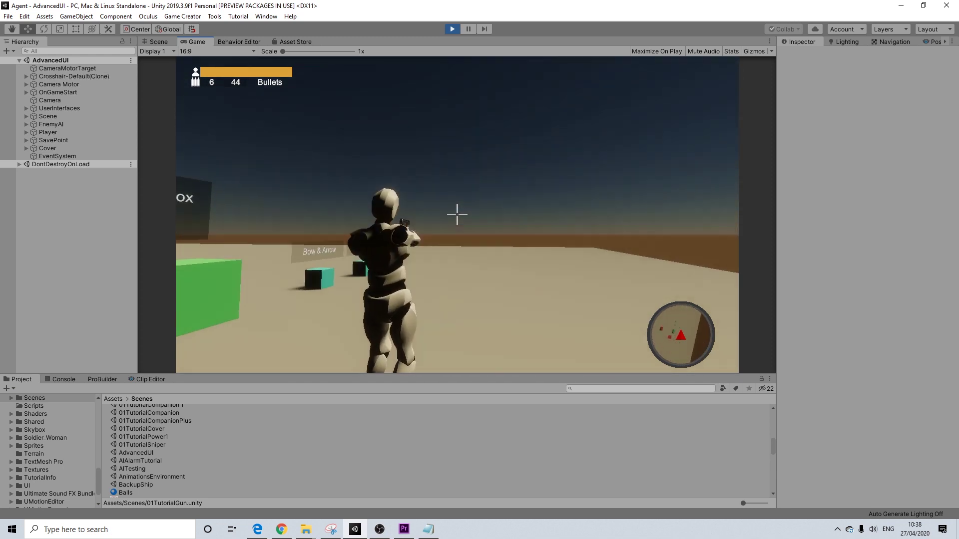
pyautogui.rightClick(457, 215)
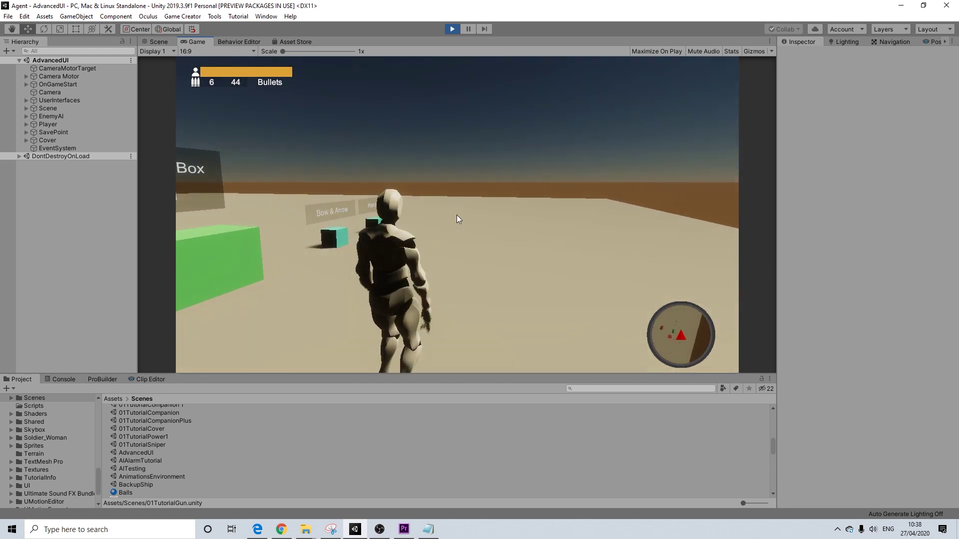
pyautogui.press('w')
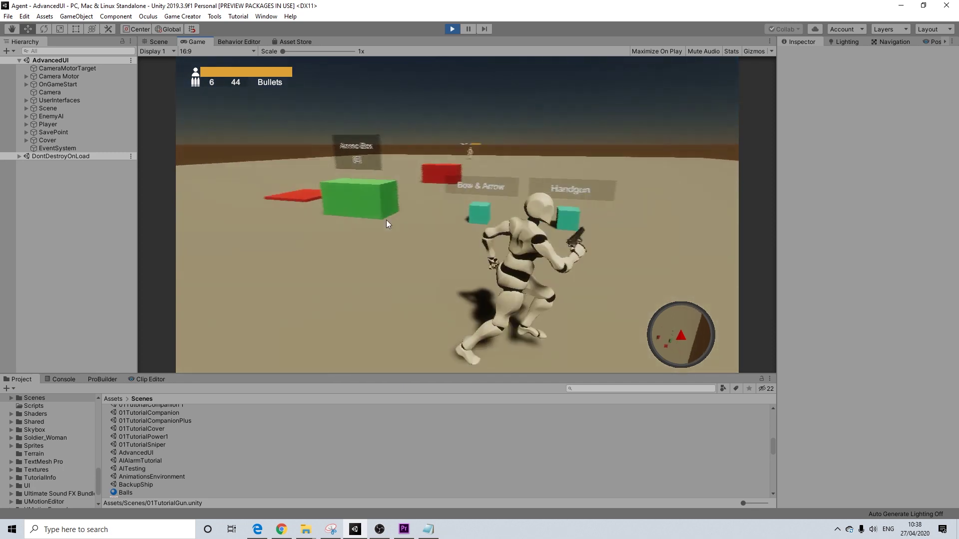
pyautogui.rightClick(379, 211)
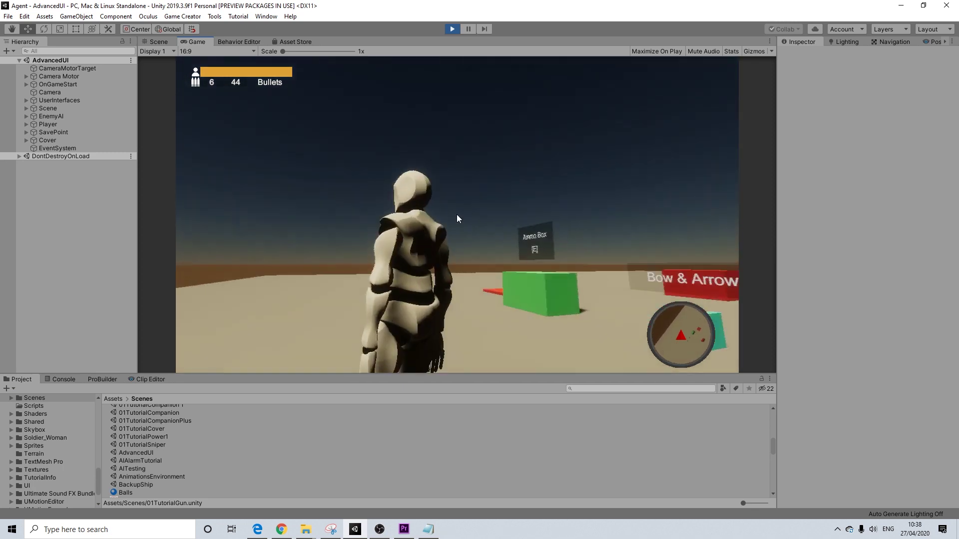
pyautogui.click(456, 215)
pyautogui.rightClick(457, 215)
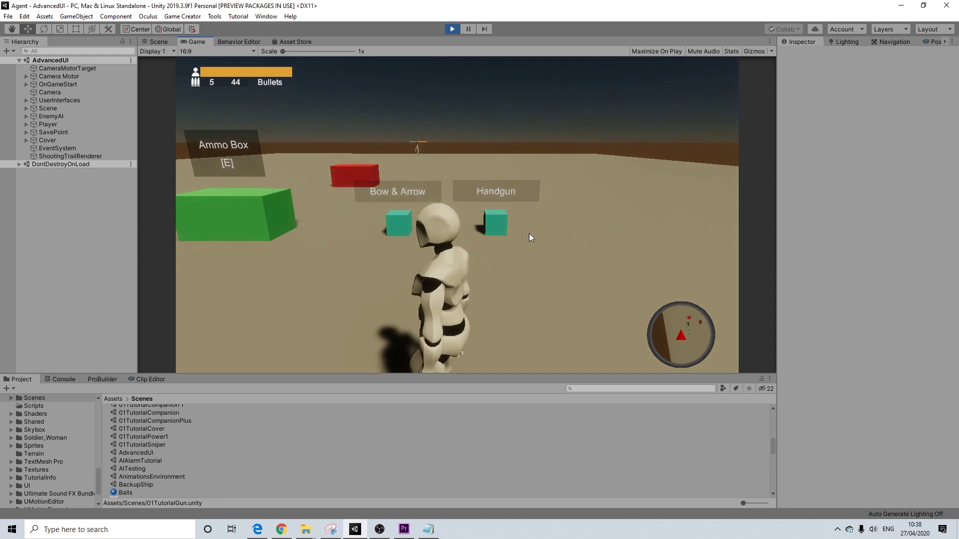
pyautogui.press('w')
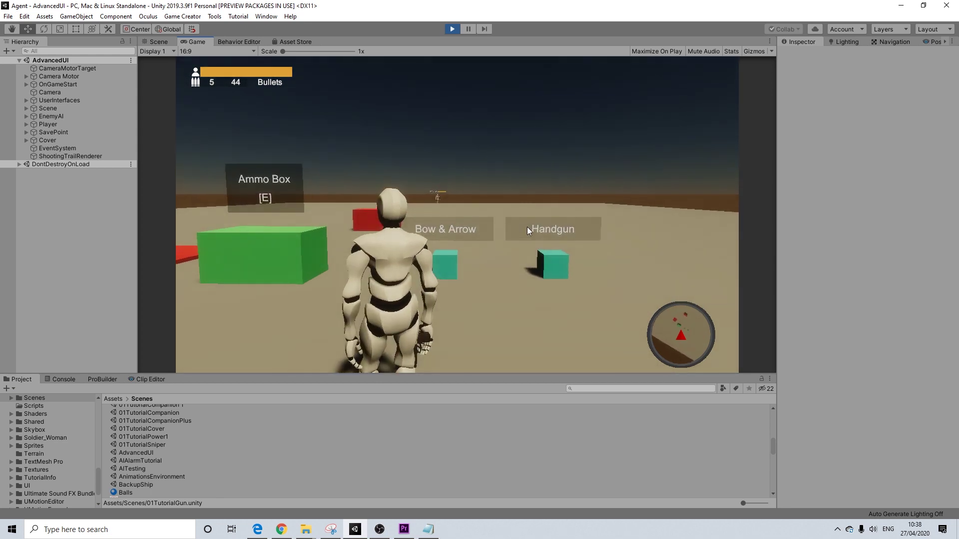
pyautogui.press('w')
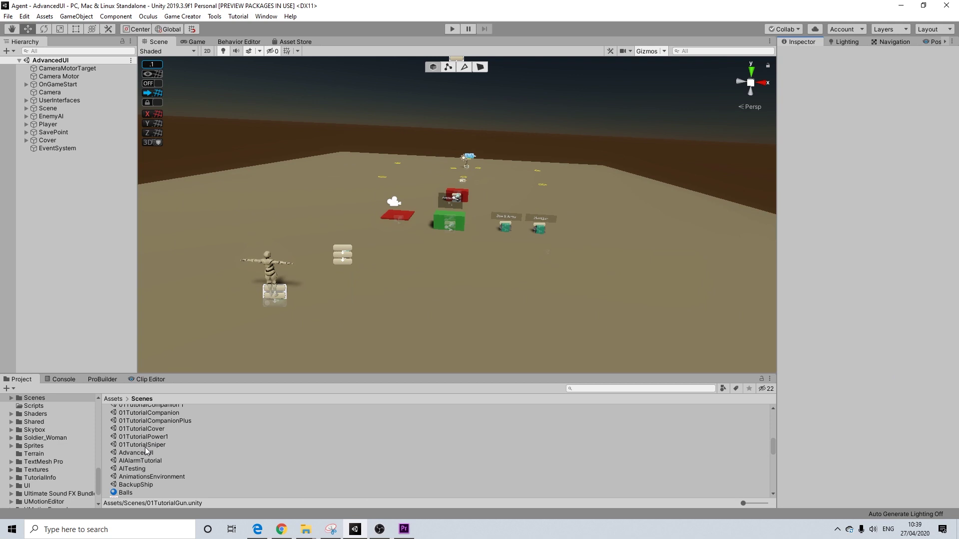
# Duplicate the AdvancedUI scene, rename the copy 01TutorialGunSetup and open it
pyautogui.click(142, 454)
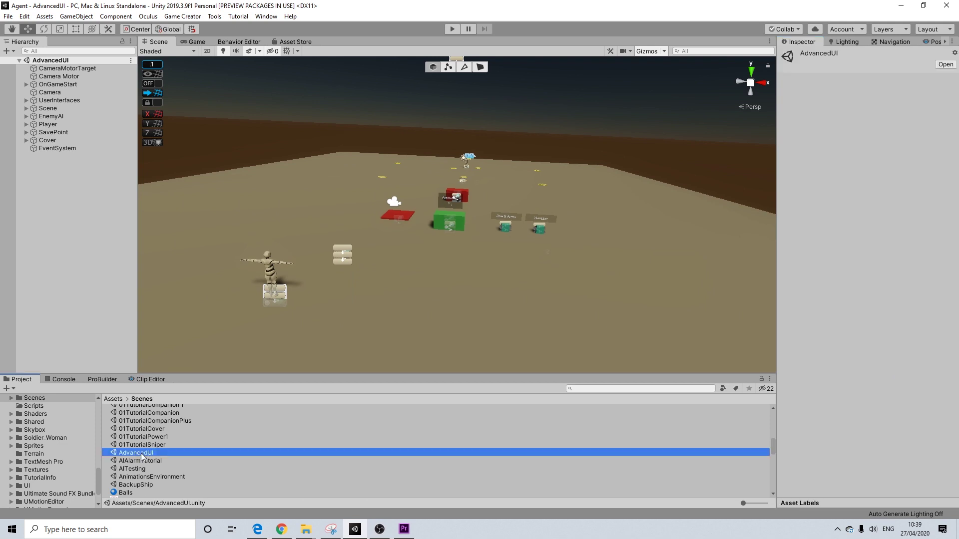
pyautogui.click(139, 453)
pyautogui.hotkey('ctrl', 'd')
pyautogui.rightClick(143, 457)
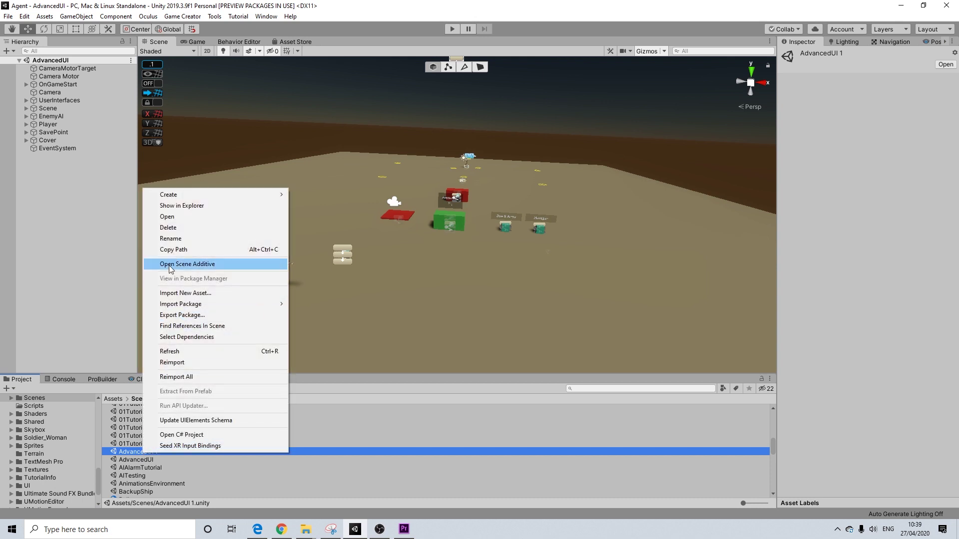
pyautogui.click(173, 240)
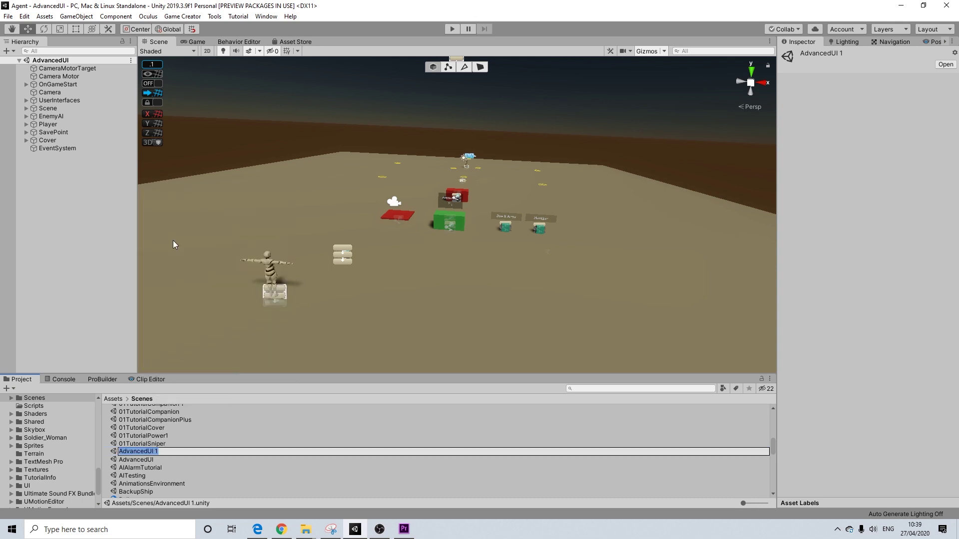
pyautogui.write('01TutorialGunSetup')
pyautogui.click(160, 450)
pyautogui.moveTo(359, 251); pyautogui.dragTo(371, 246, button='right')
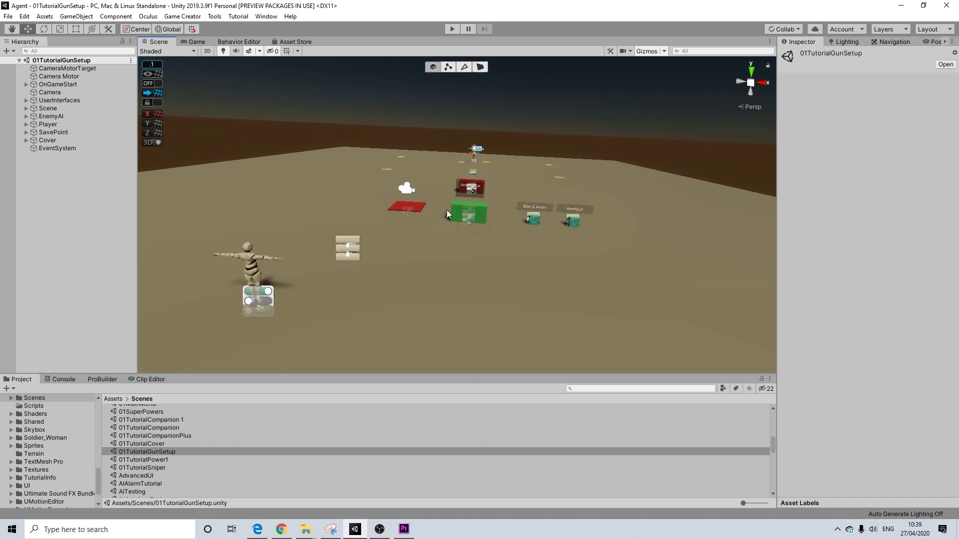
pyautogui.scroll(2, 424, 215)
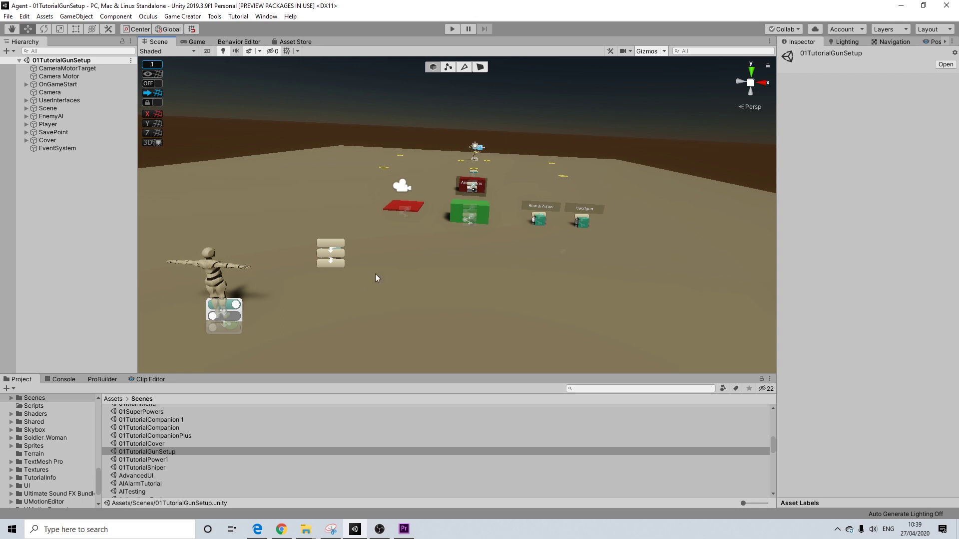
pyautogui.scroll(-1, 370, 288)
pyautogui.scroll(-1, 374, 289)
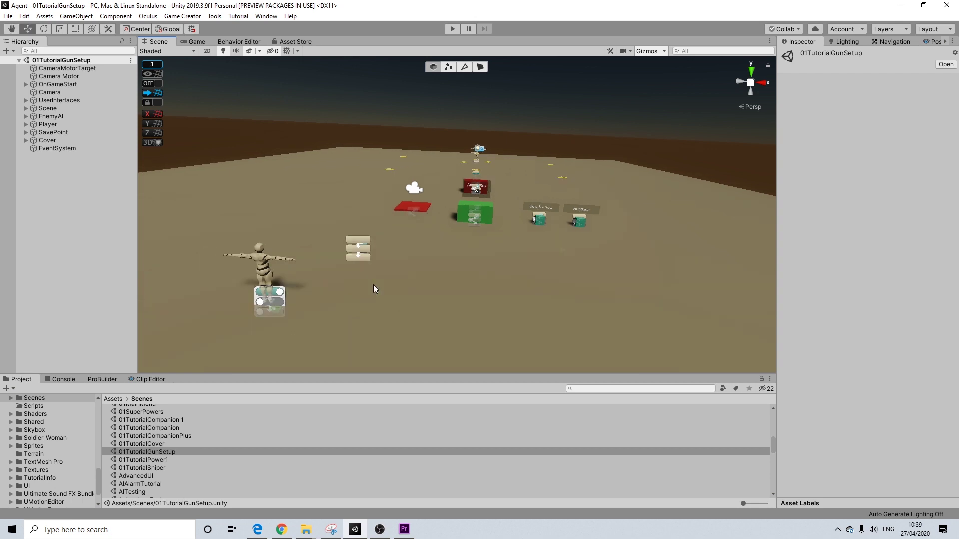
pyautogui.scroll(1, 373, 285)
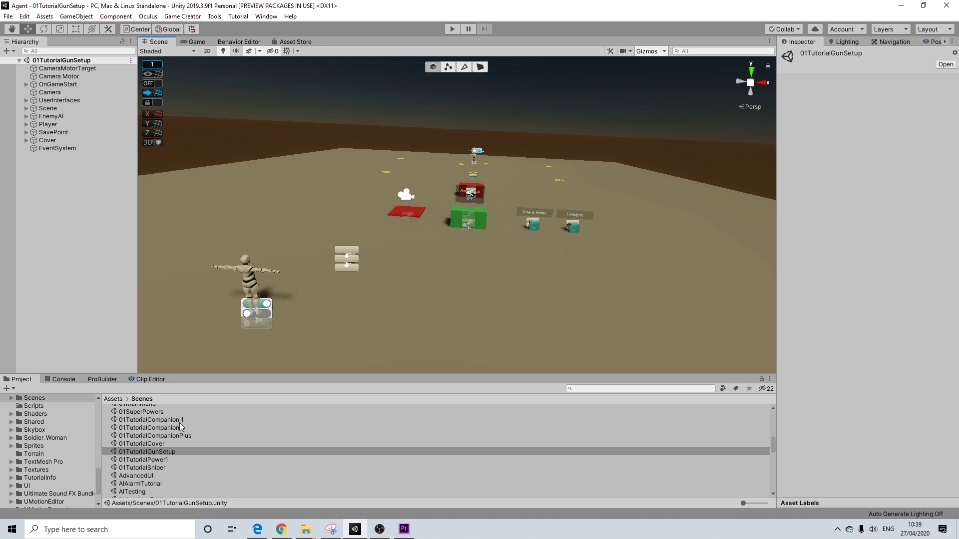
pyautogui.scroll(10, 61, 424)
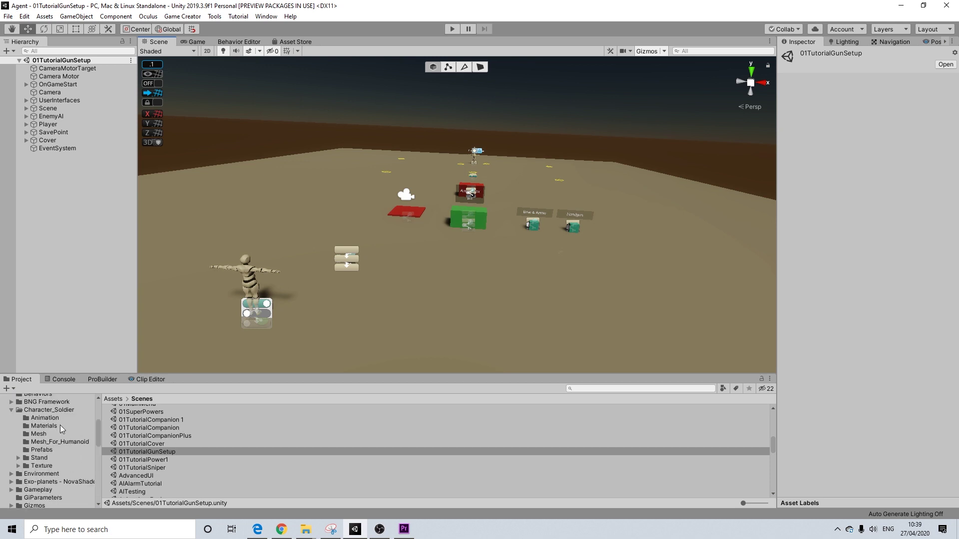
# Create a Game Creator Shooter Weapon asset named New Weapon in Assets/Behaviors
pyautogui.click(13, 470)
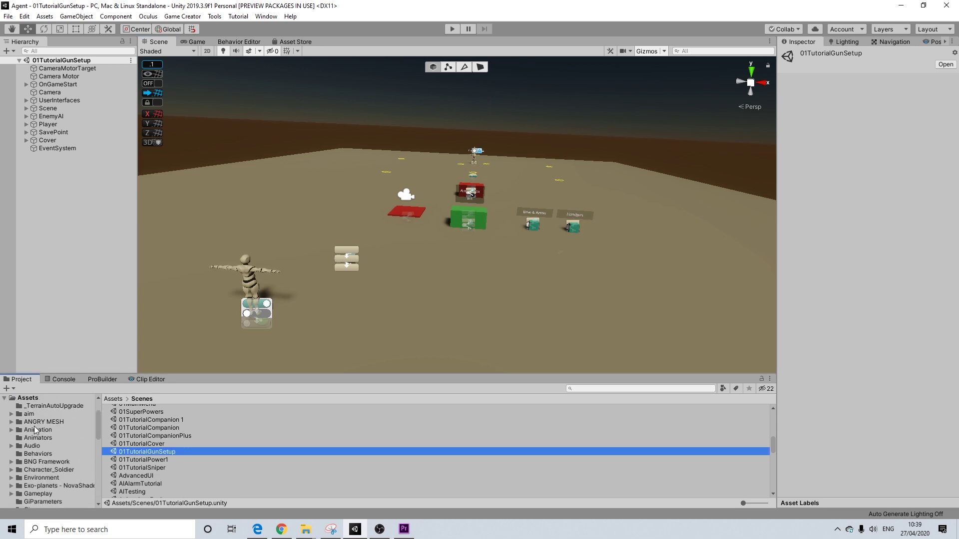
pyautogui.click(38, 454)
pyautogui.rightClick(283, 439)
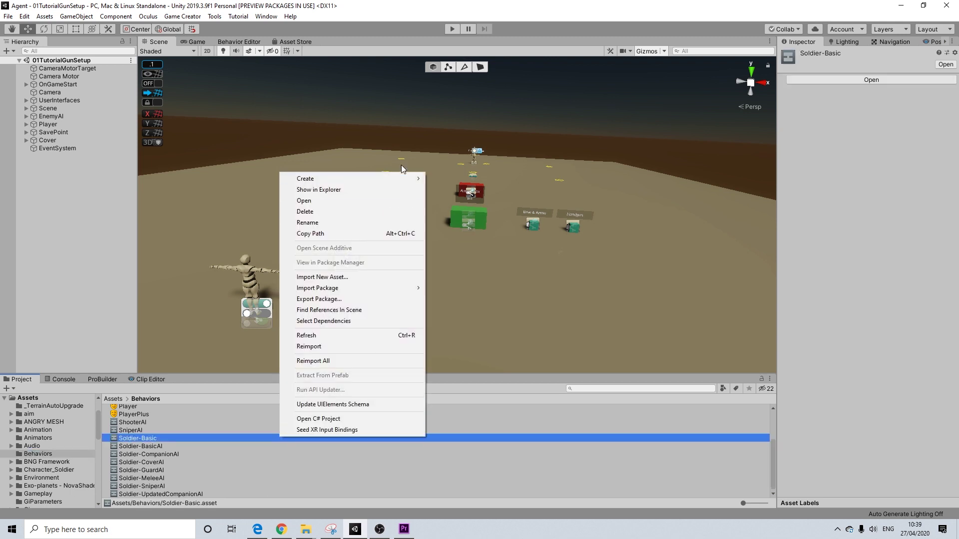
pyautogui.moveTo(398, 179)
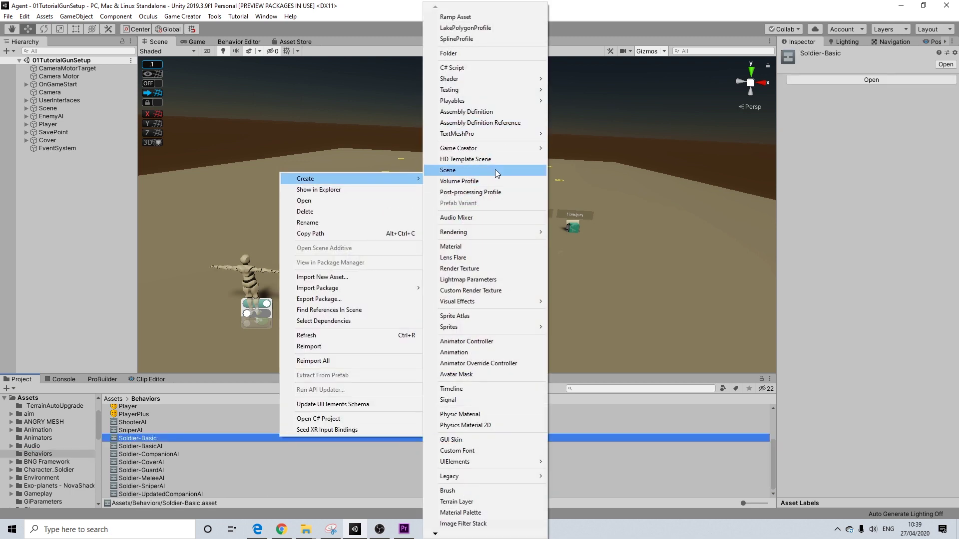
pyautogui.moveTo(524, 150)
pyautogui.moveTo(574, 159)
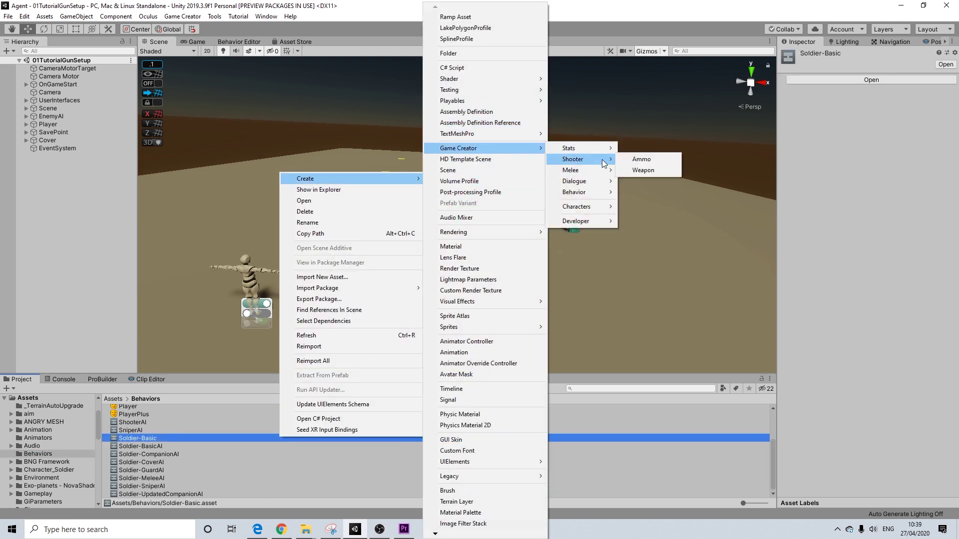
pyautogui.click(652, 170)
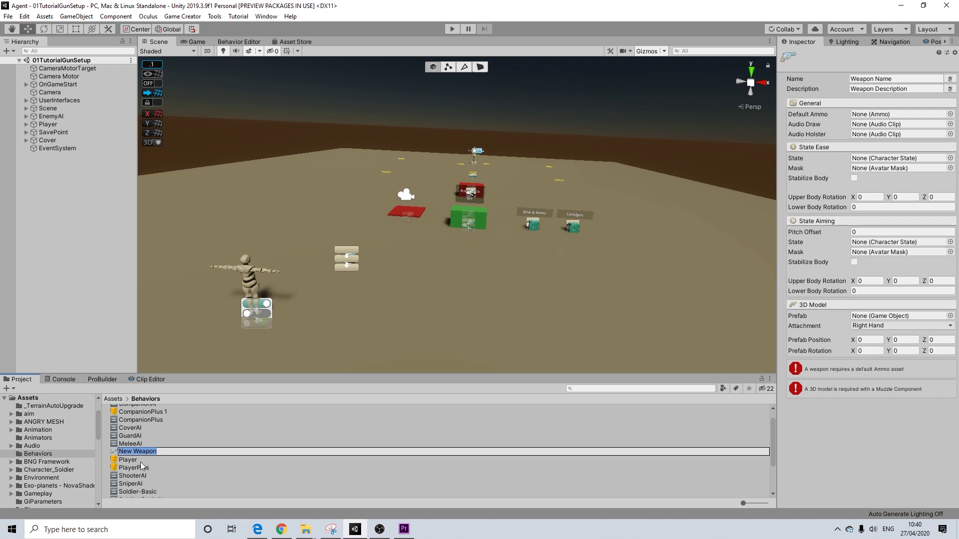
pyautogui.press('Return')
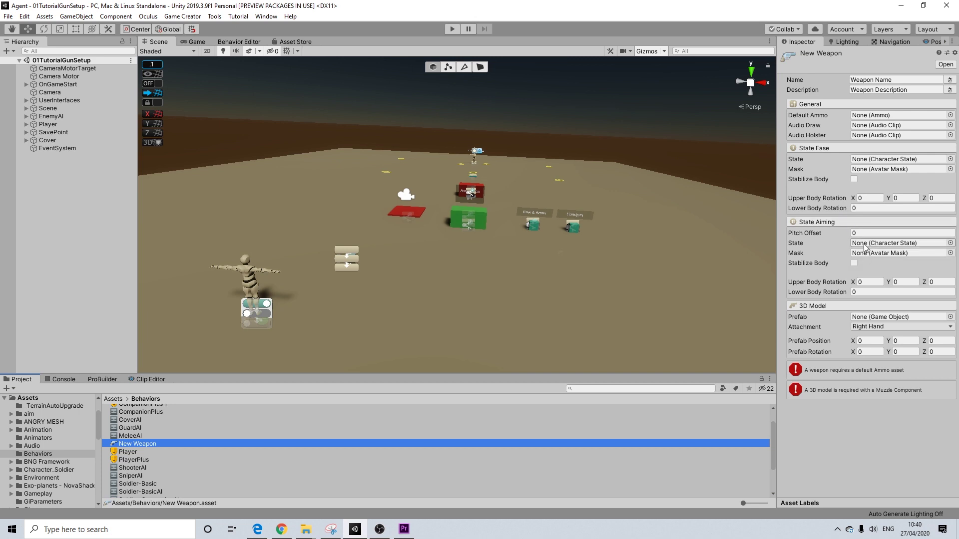
pyautogui.click(114, 451)
pyautogui.click(138, 444)
# Delete New Weapon and create a Game Creator Shooter Ammo asset in Behaviors
pyautogui.press('Delete')
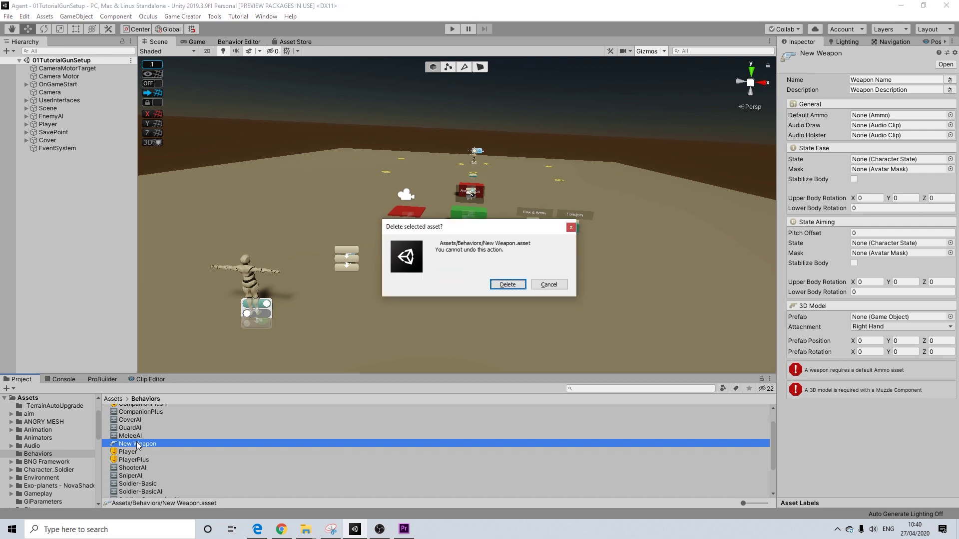
pyautogui.press('Return')
pyautogui.rightClick(182, 430)
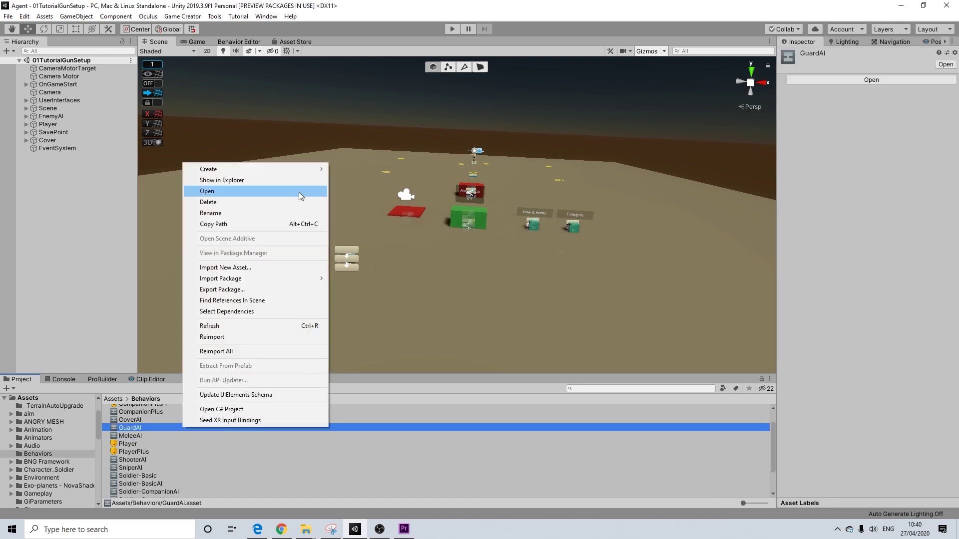
pyautogui.moveTo(310, 170)
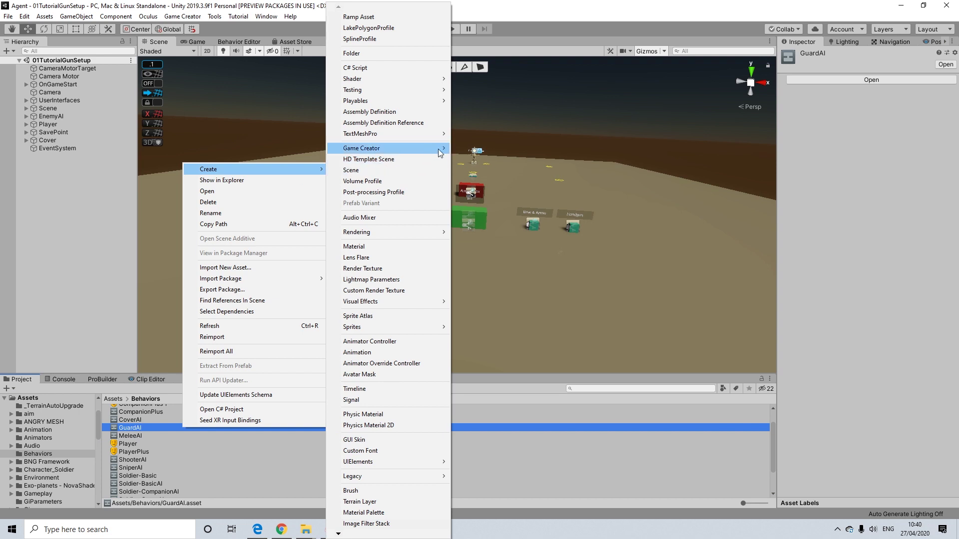
pyautogui.moveTo(446, 152)
pyautogui.moveTo(504, 164)
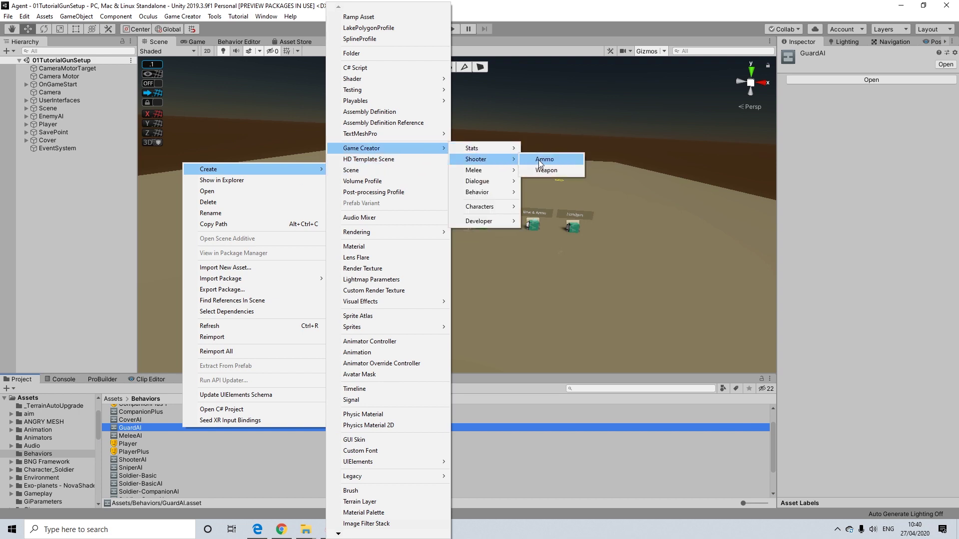
pyautogui.click(543, 160)
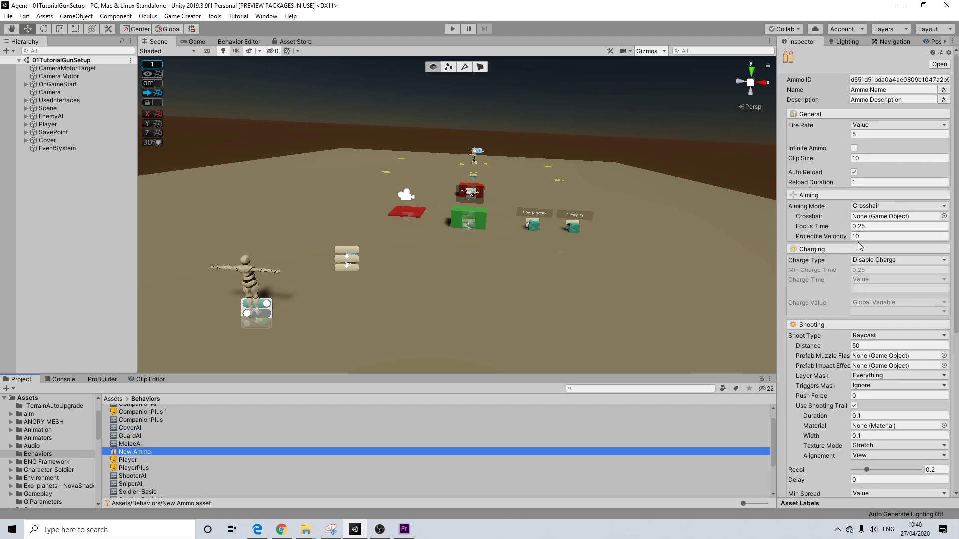
# Review New Ammo's default settings, such as clip size 10 and Raycast shooting
pyautogui.scroll(-8, 852, 255)
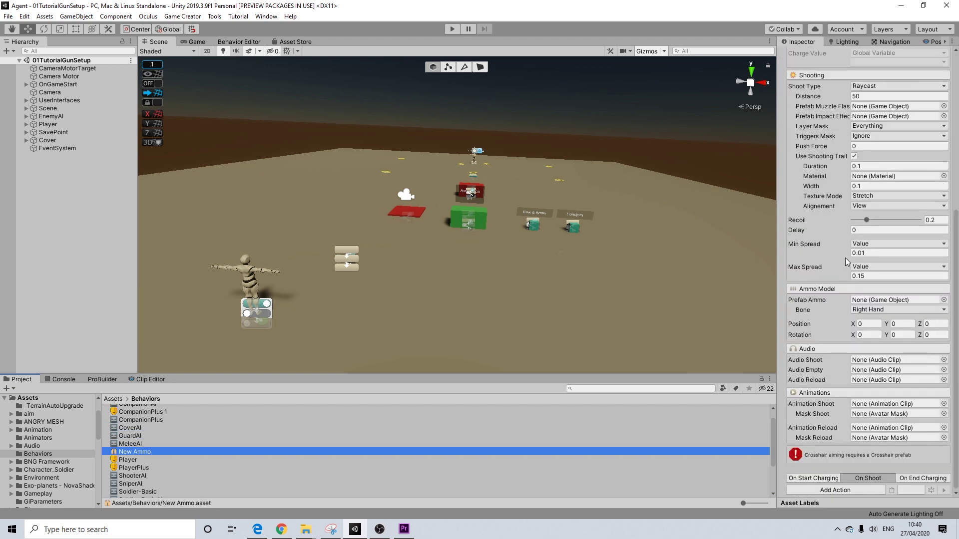
pyautogui.scroll(8, 844, 263)
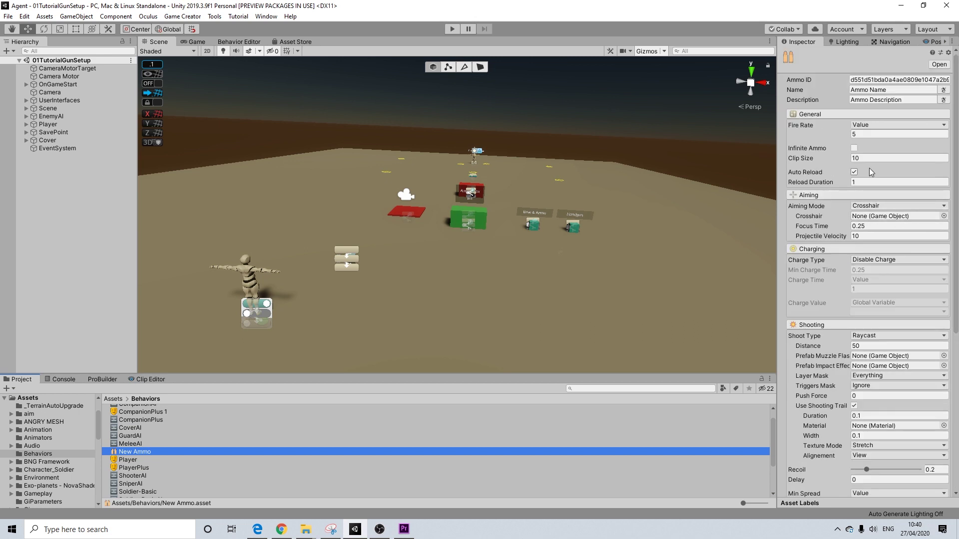
pyautogui.scroll(-8, 868, 234)
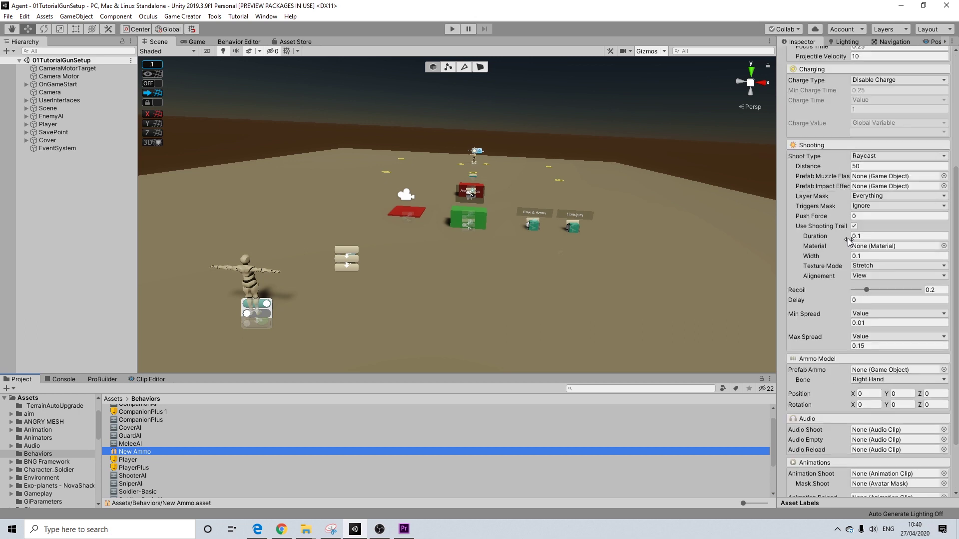
pyautogui.scroll(8, 854, 215)
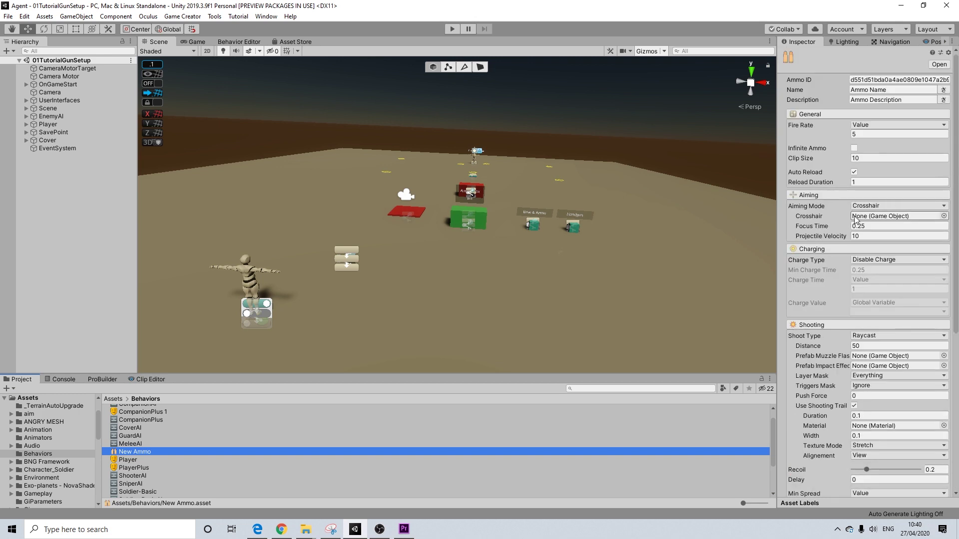
pyautogui.scroll(-8, 876, 220)
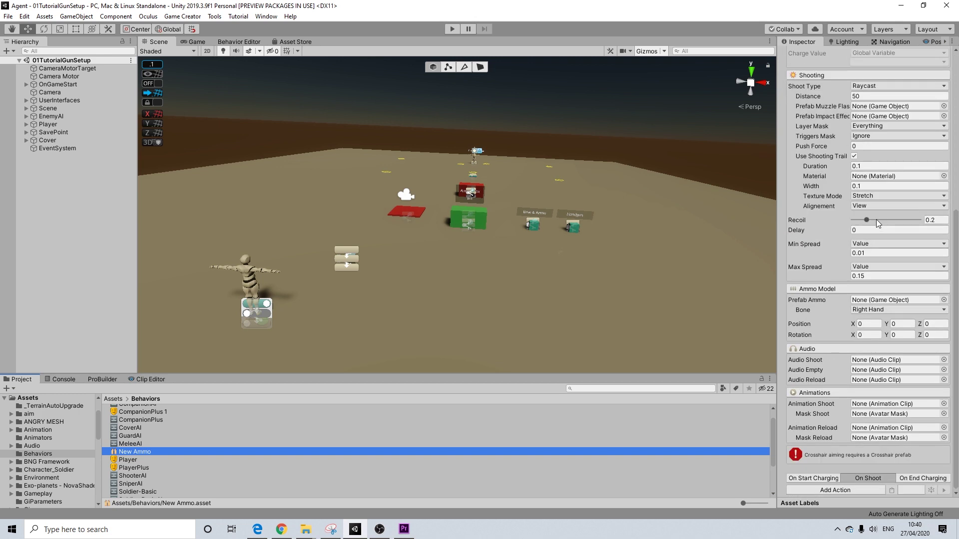
pyautogui.scroll(8, 876, 219)
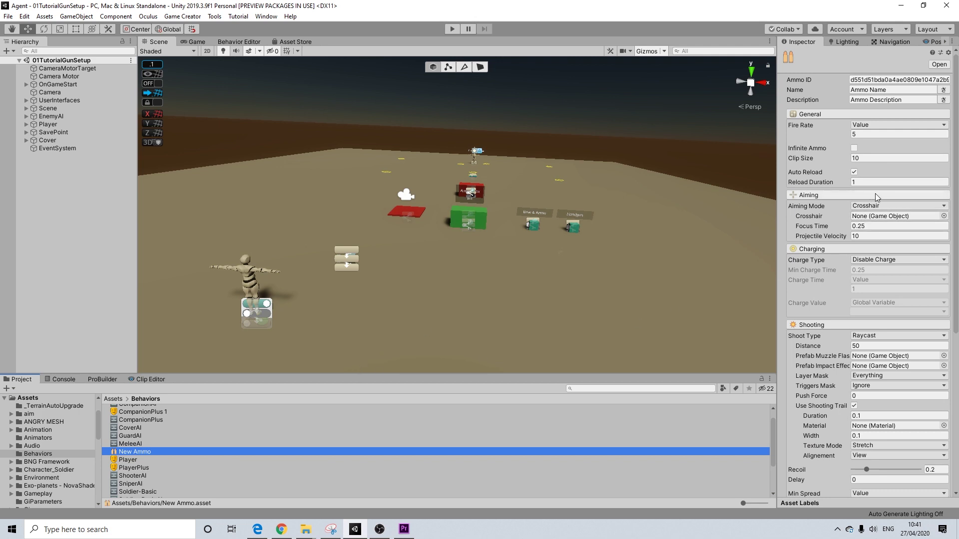
pyautogui.scroll(-8, 859, 207)
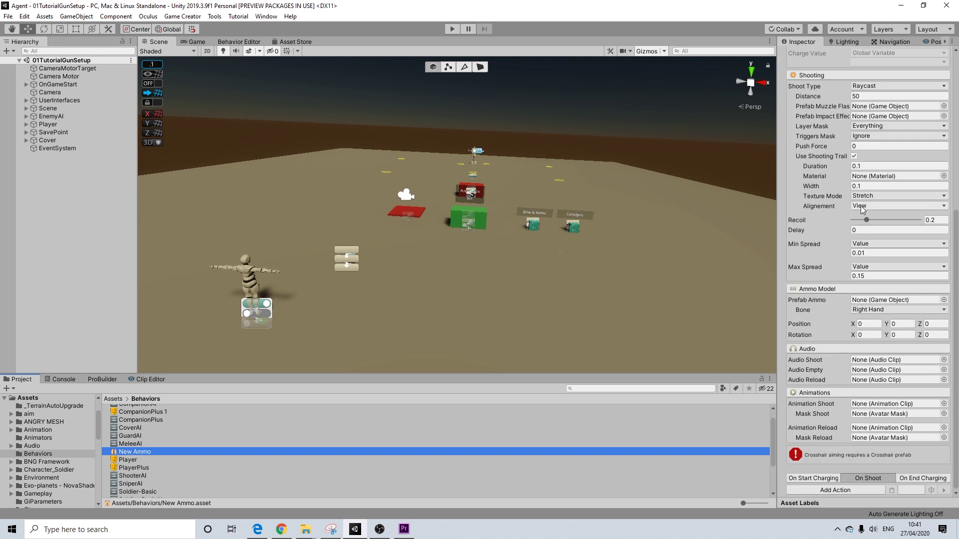
pyautogui.scroll(3, 861, 210)
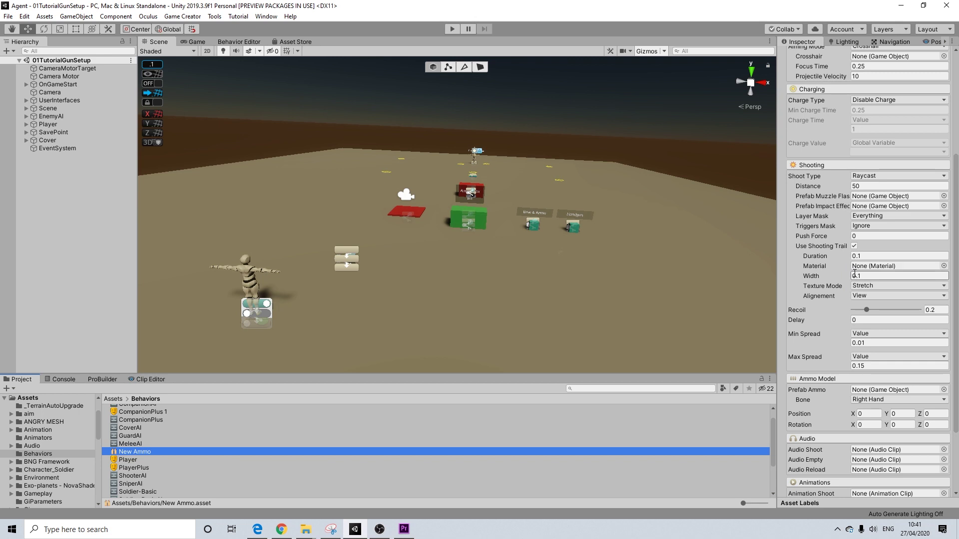
pyautogui.scroll(3, 855, 275)
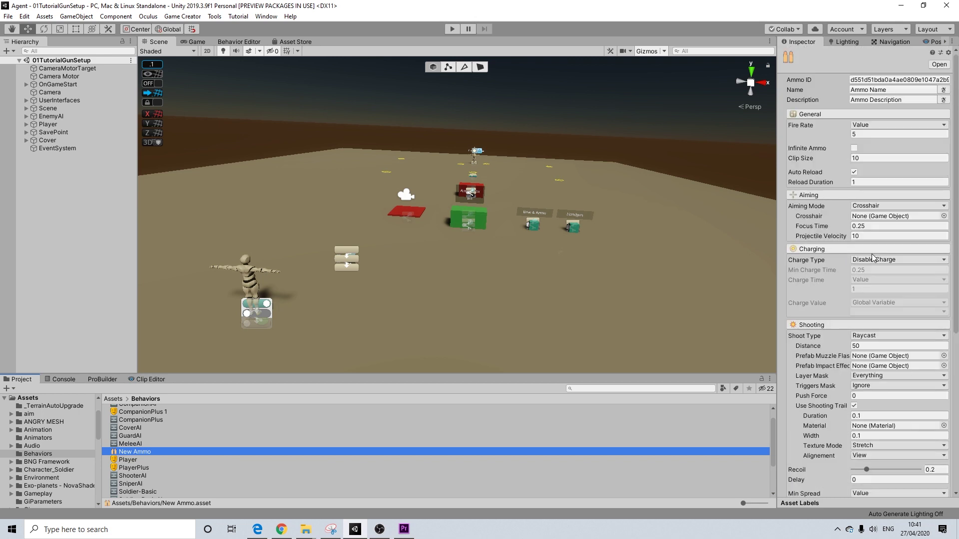
pyautogui.scroll(-5, 844, 282)
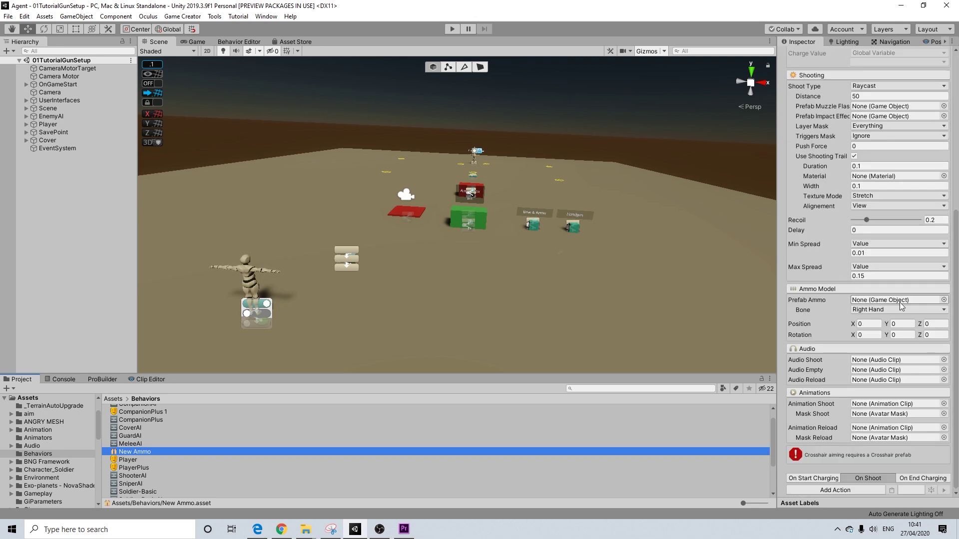
pyautogui.scroll(8, 879, 325)
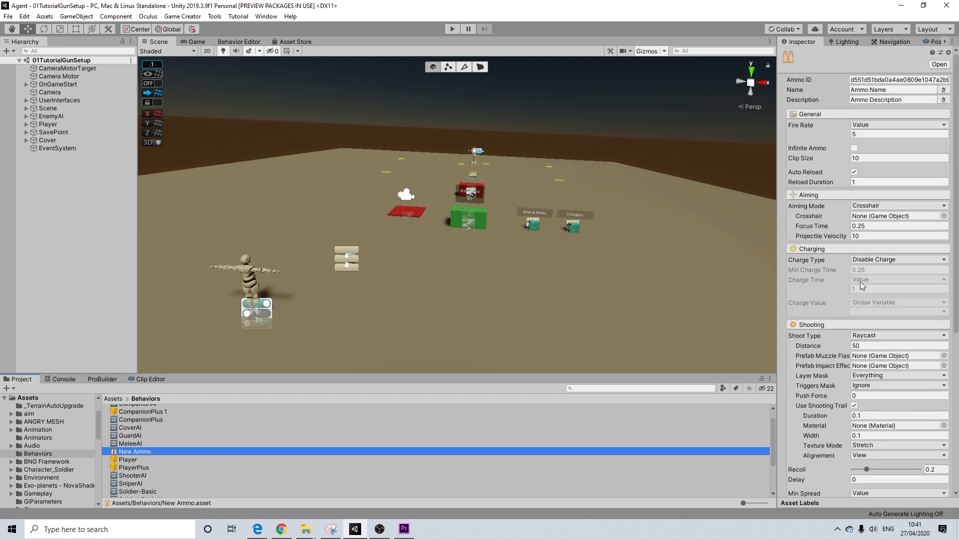
pyautogui.click(133, 445)
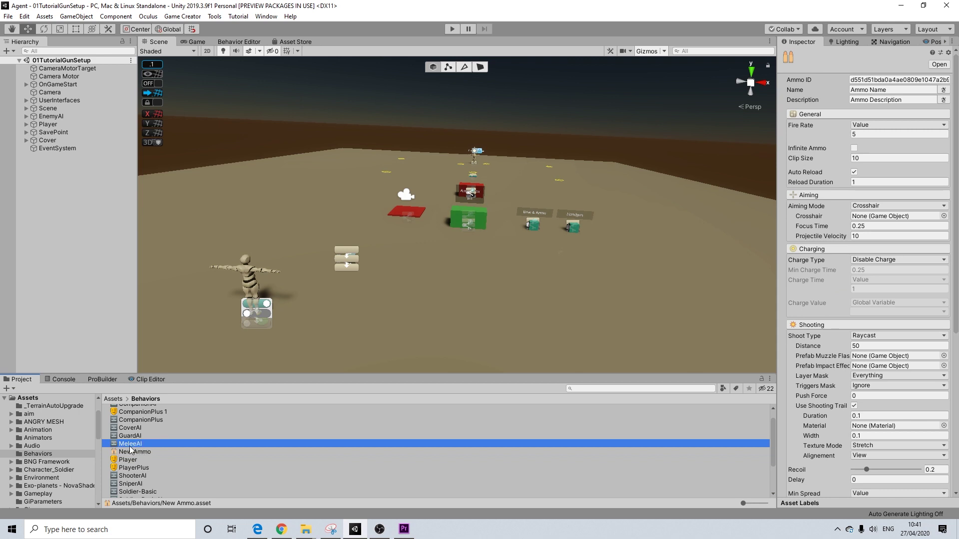
pyautogui.click(137, 453)
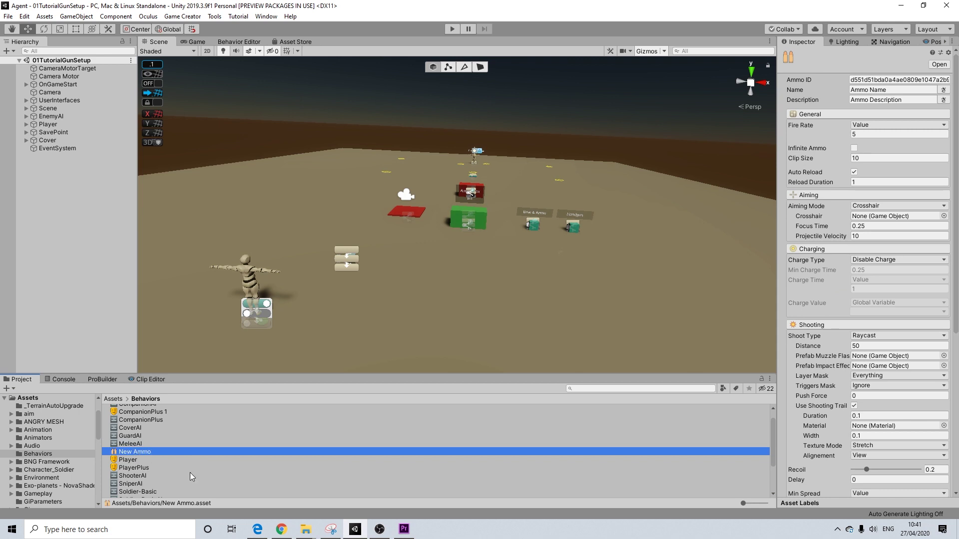
# Delete New Ammo and collapse the BehaviorExamples, Characters, DialogueExamples and Examples folders
pyautogui.press('Delete')
pyautogui.press('Return')
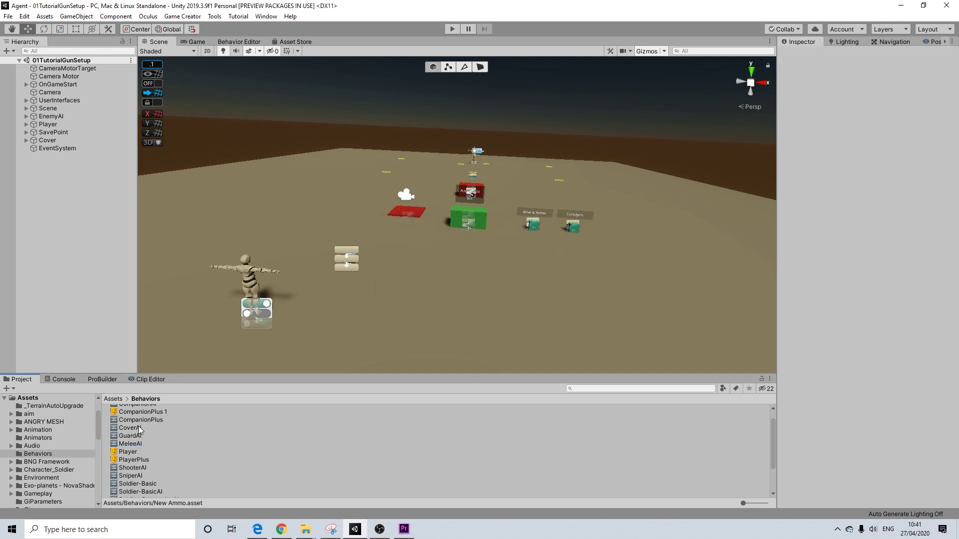
pyautogui.scroll(-1, 293, 294)
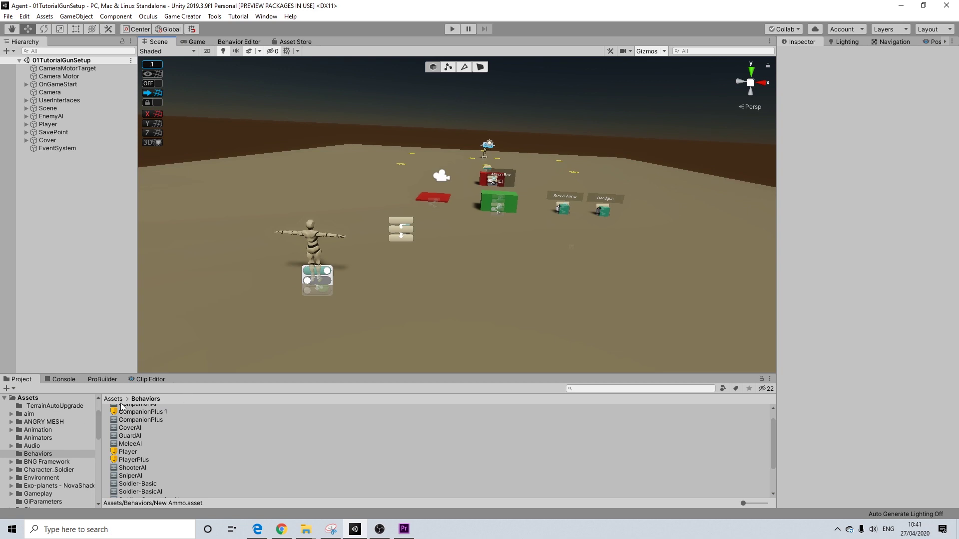
pyautogui.scroll(-8, 47, 440)
pyautogui.click(12, 436)
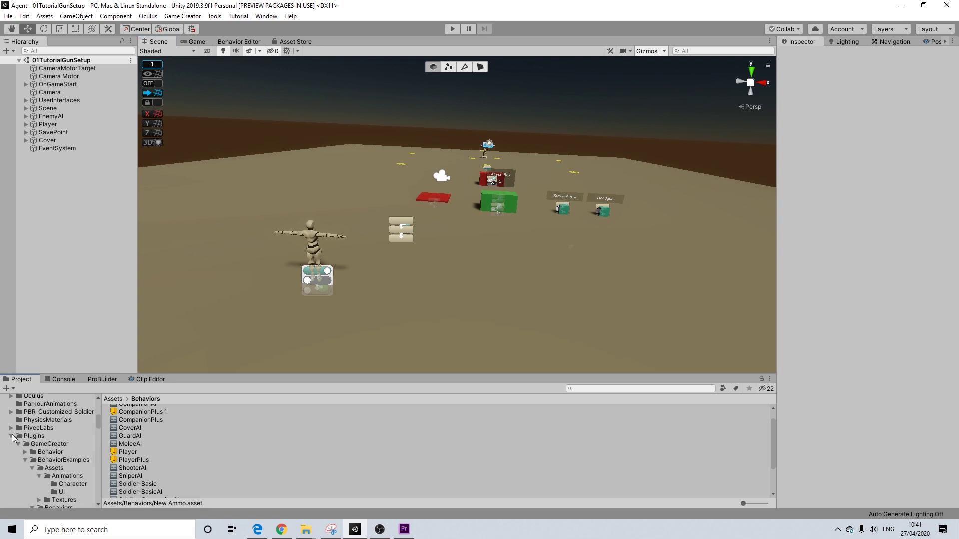
pyautogui.scroll(-3, 64, 472)
pyautogui.click(25, 429)
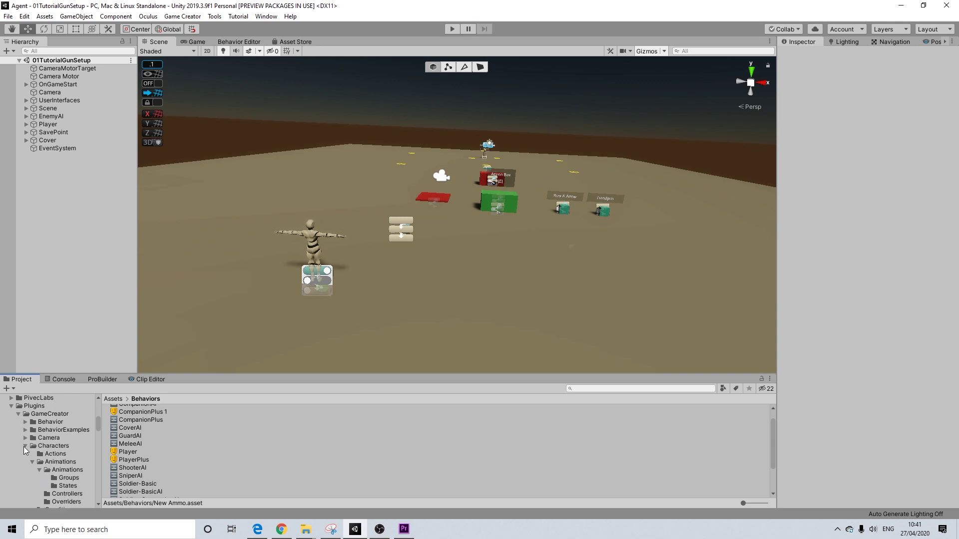
pyautogui.click(25, 446)
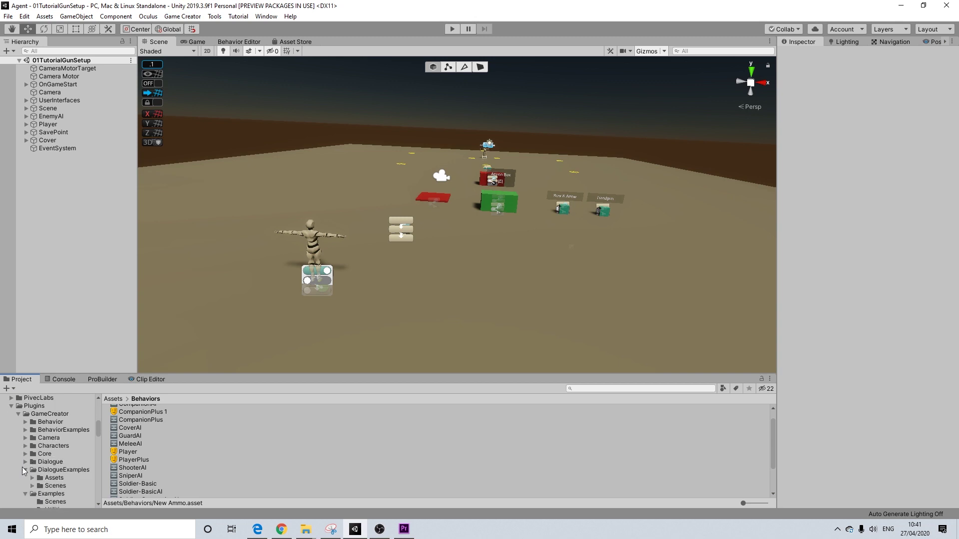
pyautogui.click(23, 469)
pyautogui.click(24, 476)
# Collapse MeleeExamples and show the Shooter folder's contents
pyautogui.scroll(-5, 28, 475)
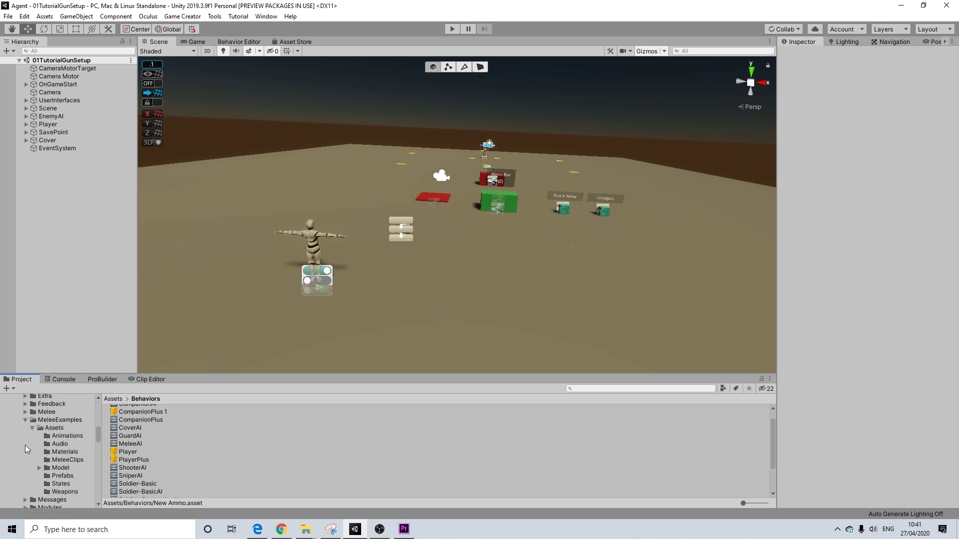
pyautogui.click(26, 420)
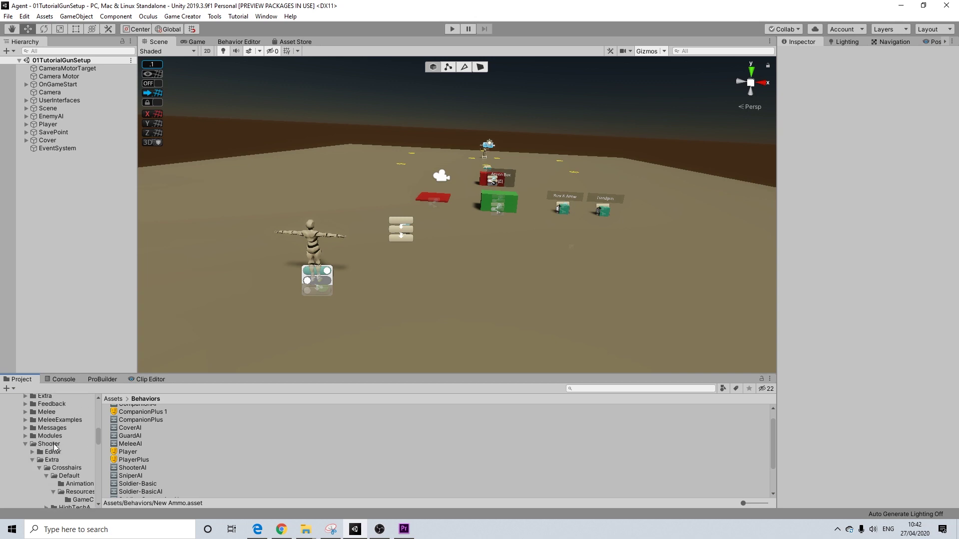
pyautogui.click(53, 444)
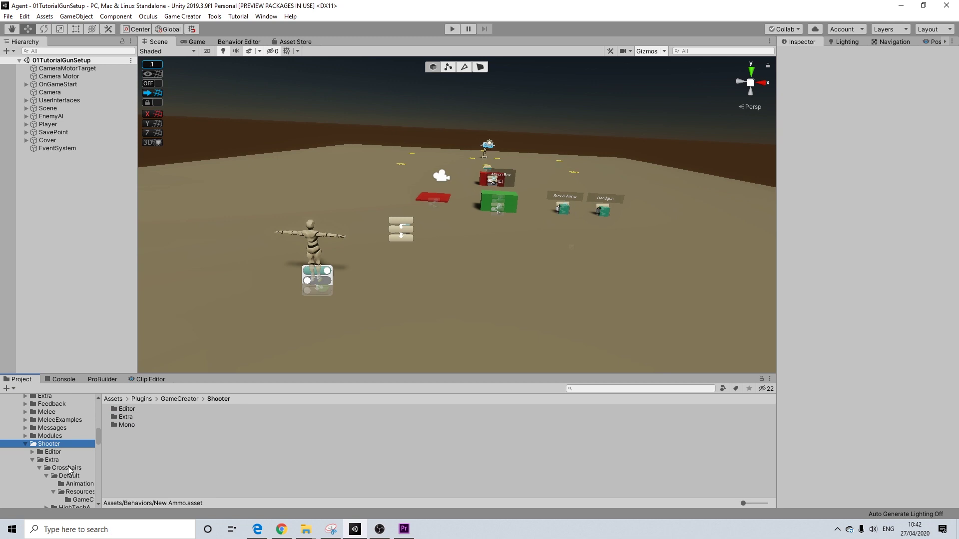
pyautogui.scroll(-3, 70, 471)
pyautogui.scroll(-3, 70, 471)
pyautogui.scroll(-3, 68, 480)
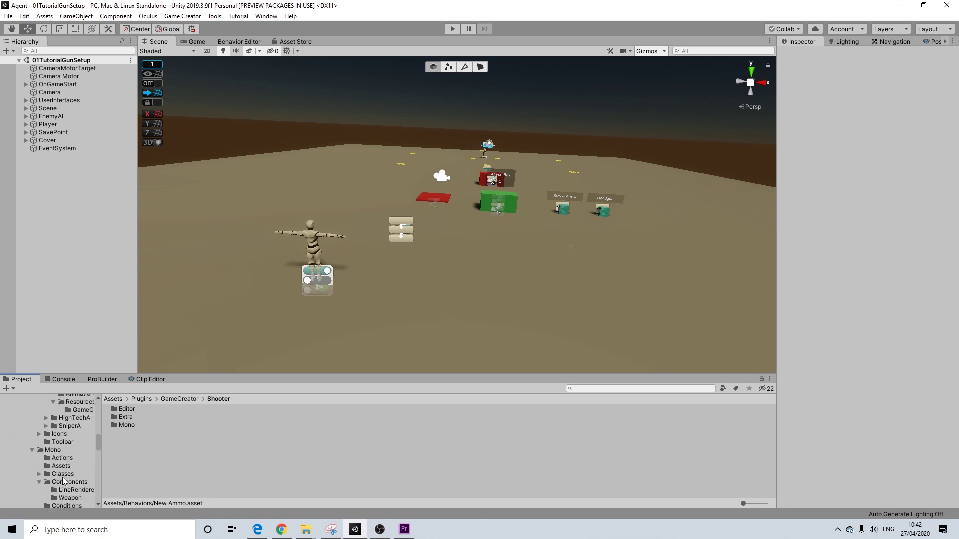
# Search the Project for 'rev', locate the Revolver weapon and select its Weapons folder
pyautogui.click(609, 389)
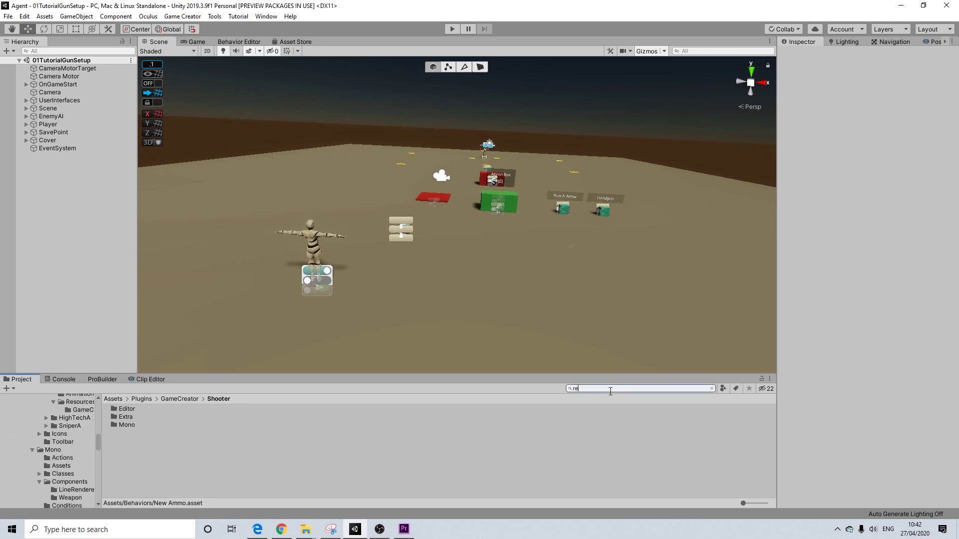
pyautogui.write('reo')
pyautogui.press('BackSpace')
pyautogui.write('volver')
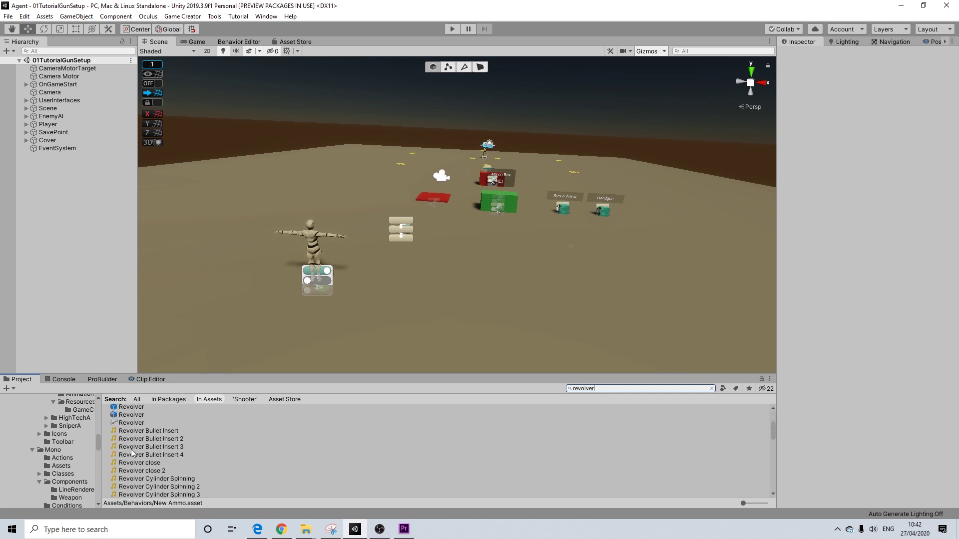
pyautogui.scroll(3, 132, 452)
pyautogui.click(157, 423)
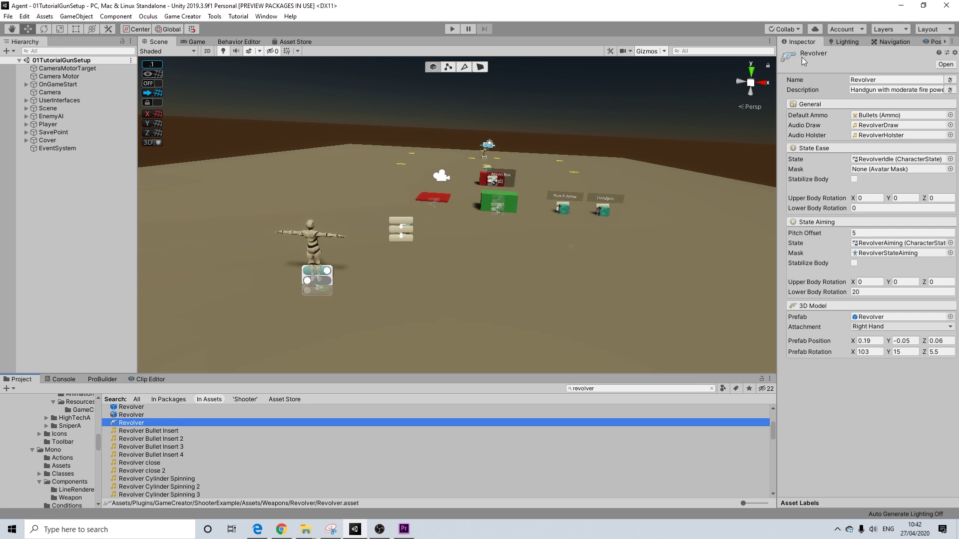
pyautogui.click(884, 317)
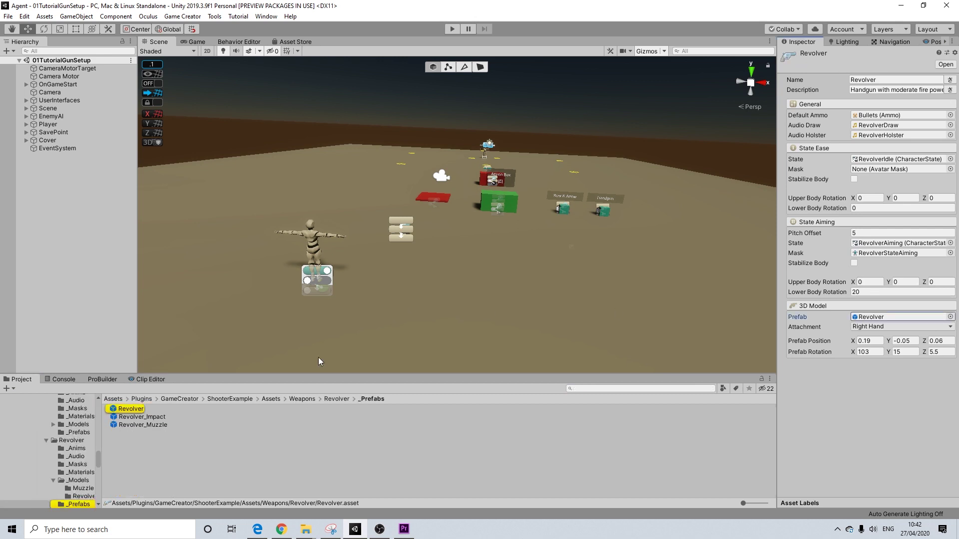
pyautogui.click(302, 399)
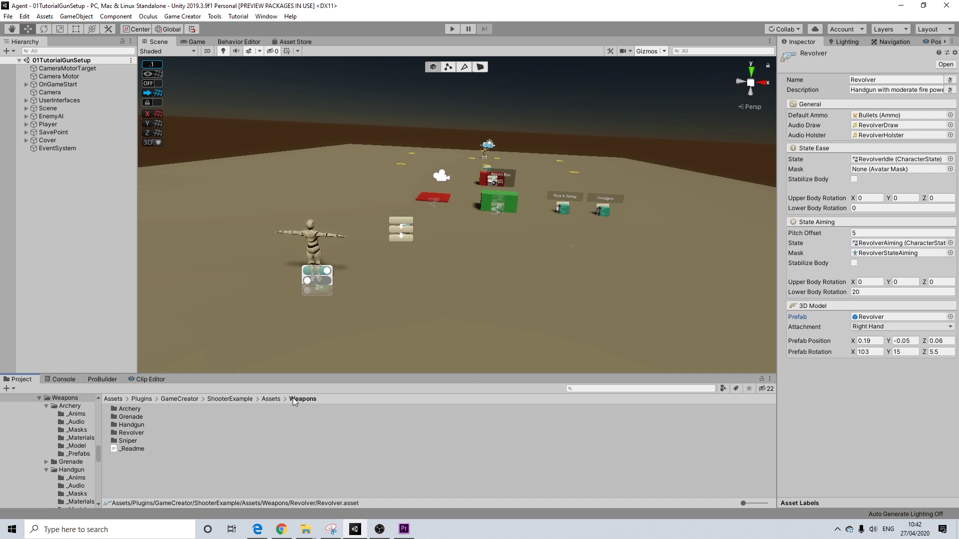
pyautogui.click(137, 433)
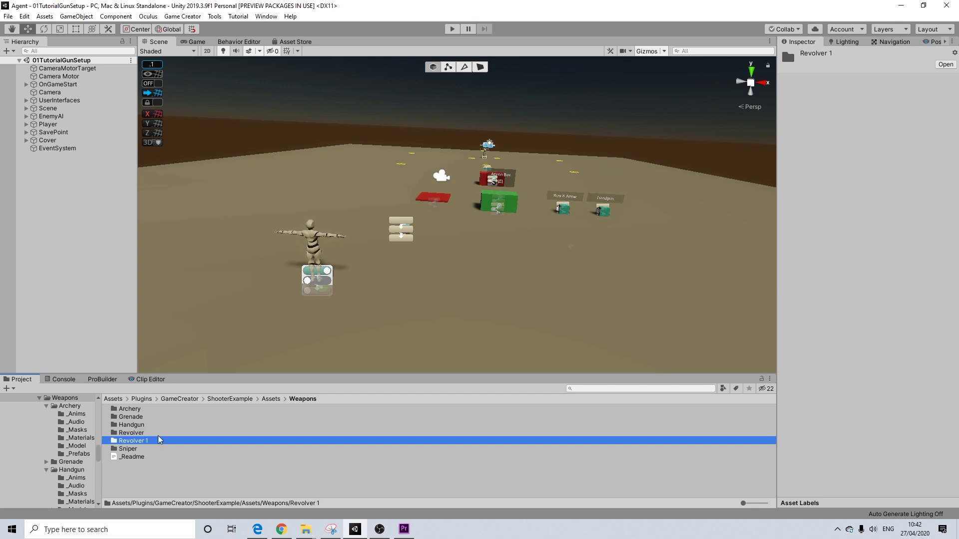
# Rename the Revolver 1 folder to 1911
pyautogui.rightClick(145, 440)
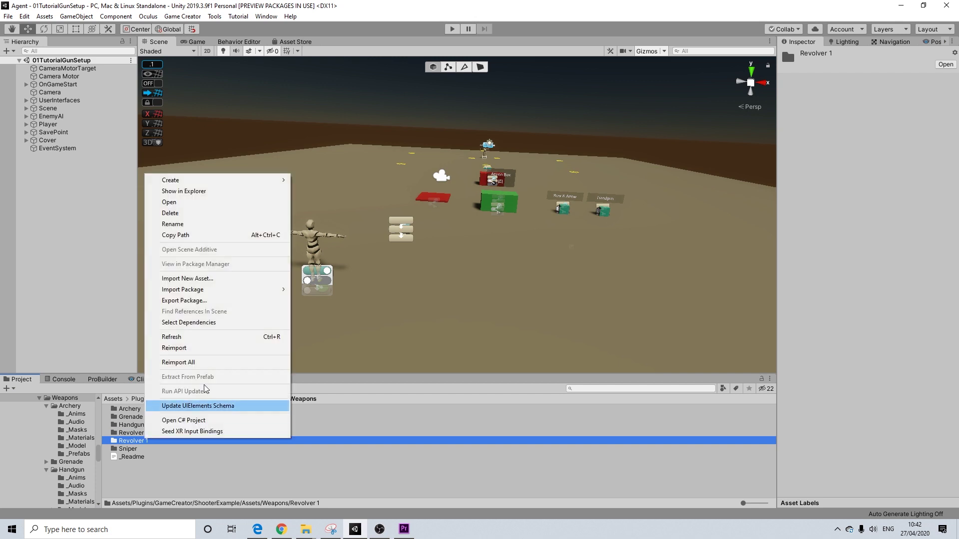
pyautogui.click(190, 225)
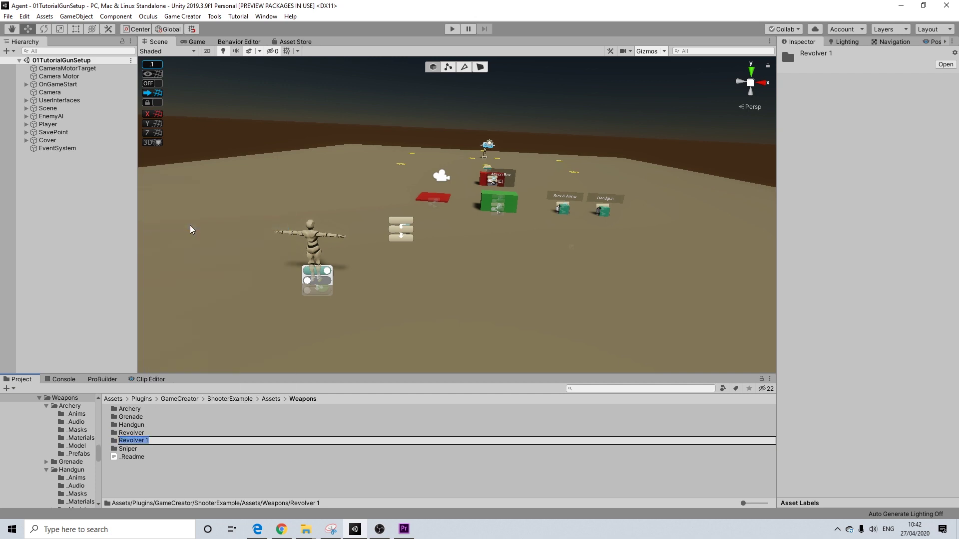
pyautogui.write('1911')
pyautogui.press('Return')
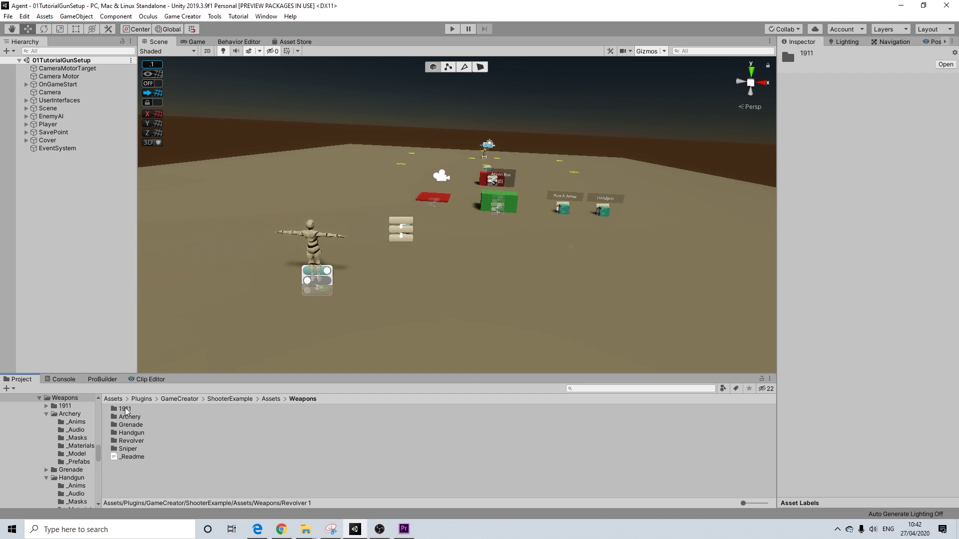
# Inside the 1911 folder, rename the Revolver weapon asset to 1911
pyautogui.doubleClick(125, 409)
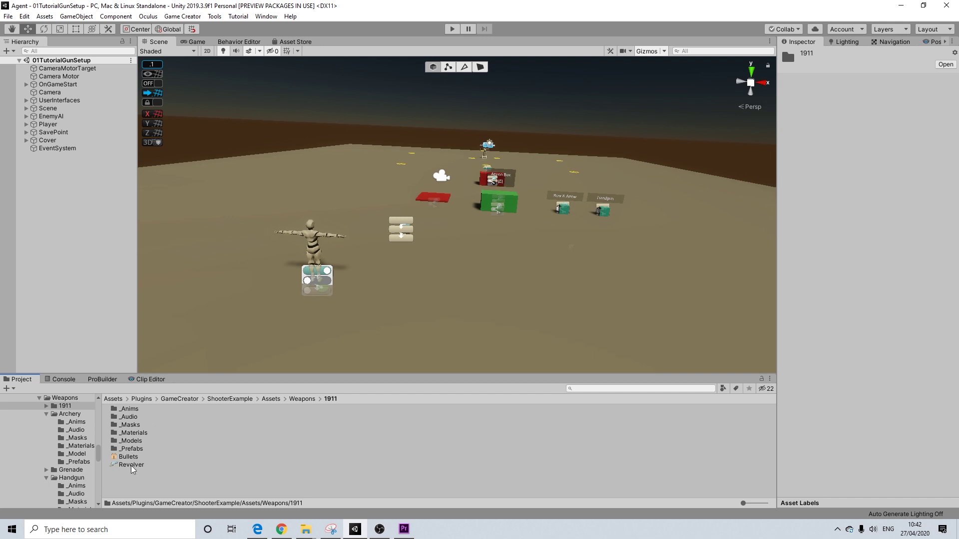
pyautogui.rightClick(133, 468)
pyautogui.click(167, 251)
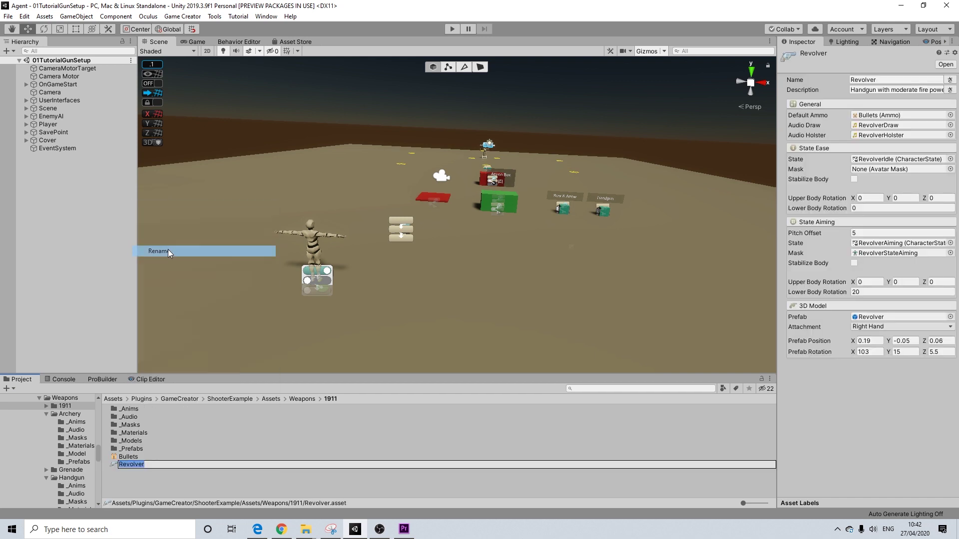
pyautogui.write('1911')
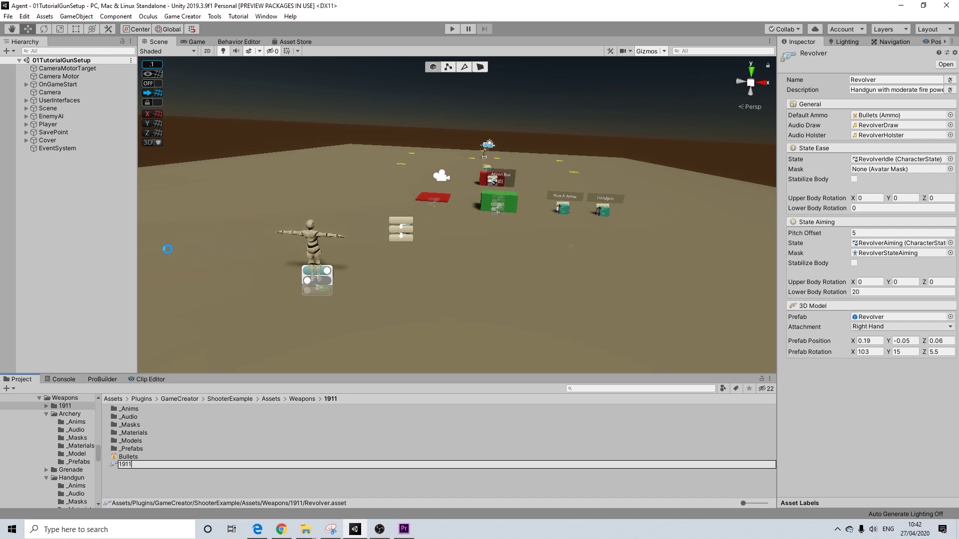
pyautogui.press('Return')
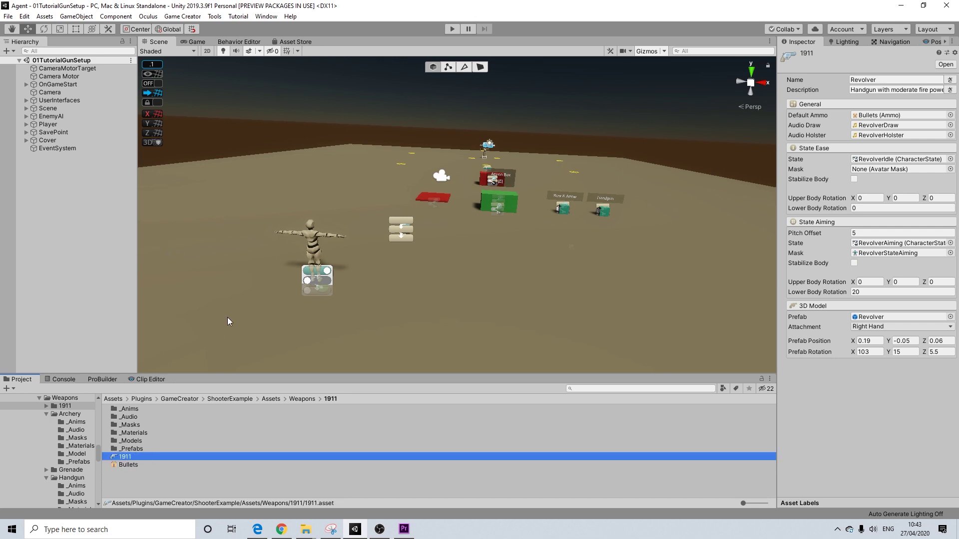
# Rename the Bullets ammo asset to 1911Bullets
pyautogui.scroll(5, 232, 306)
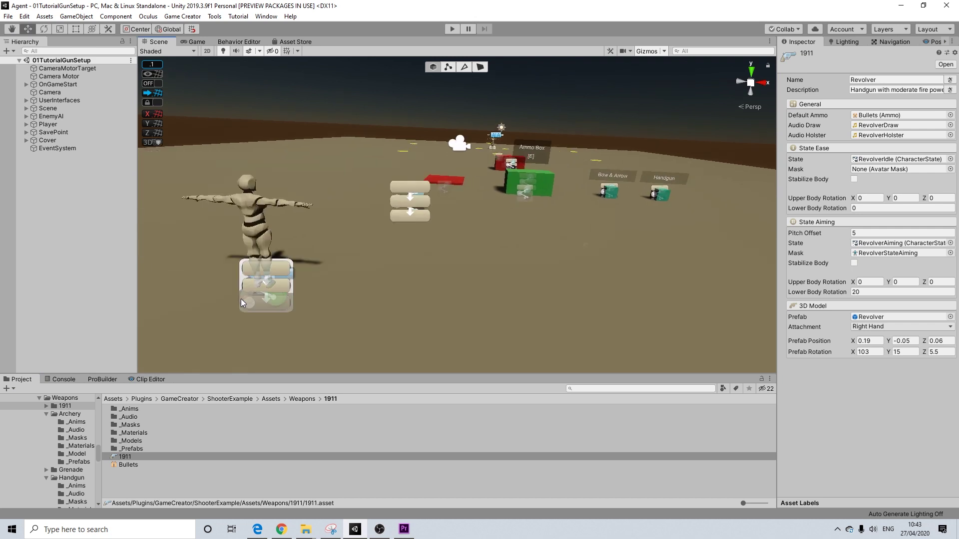
pyautogui.scroll(-2, 240, 299)
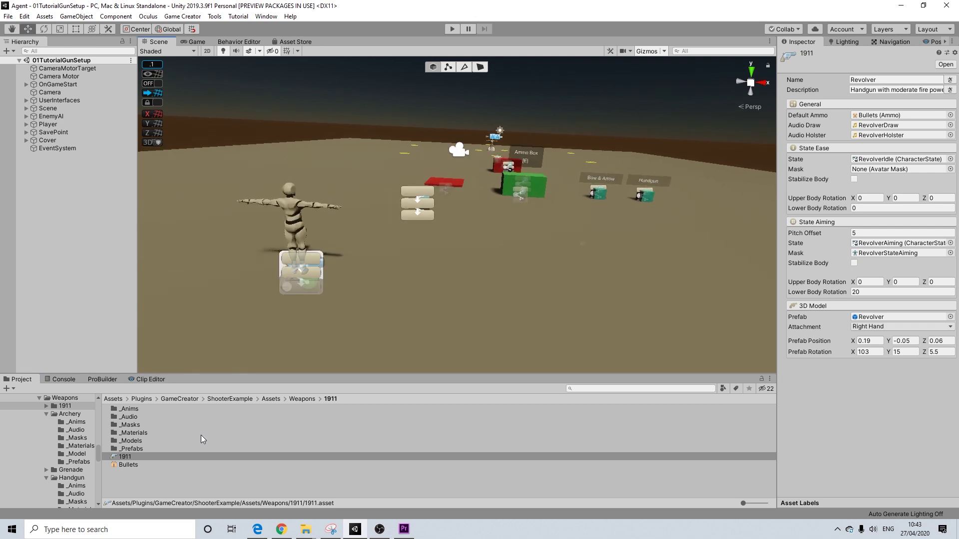
pyautogui.click(130, 463)
pyautogui.rightClick(131, 464)
pyautogui.click(168, 252)
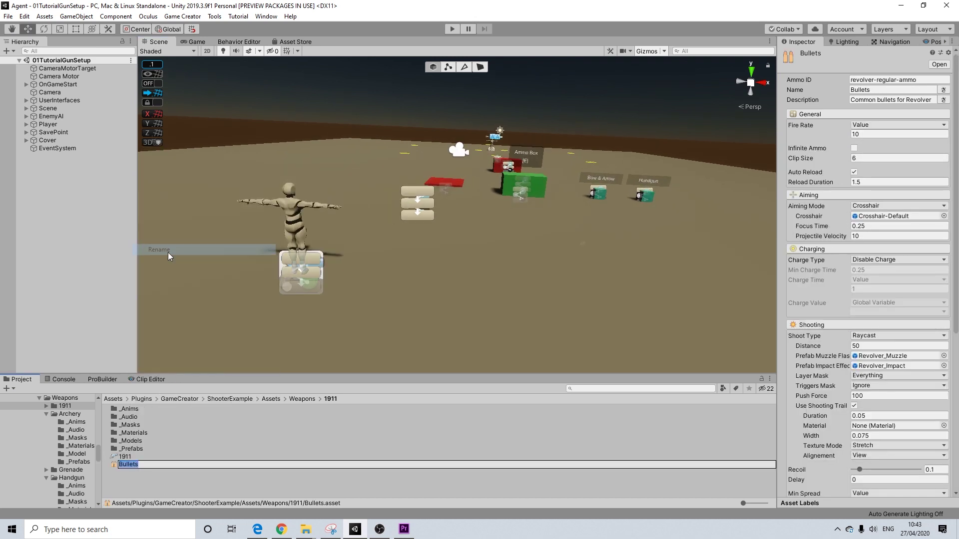
pyautogui.press('Home')
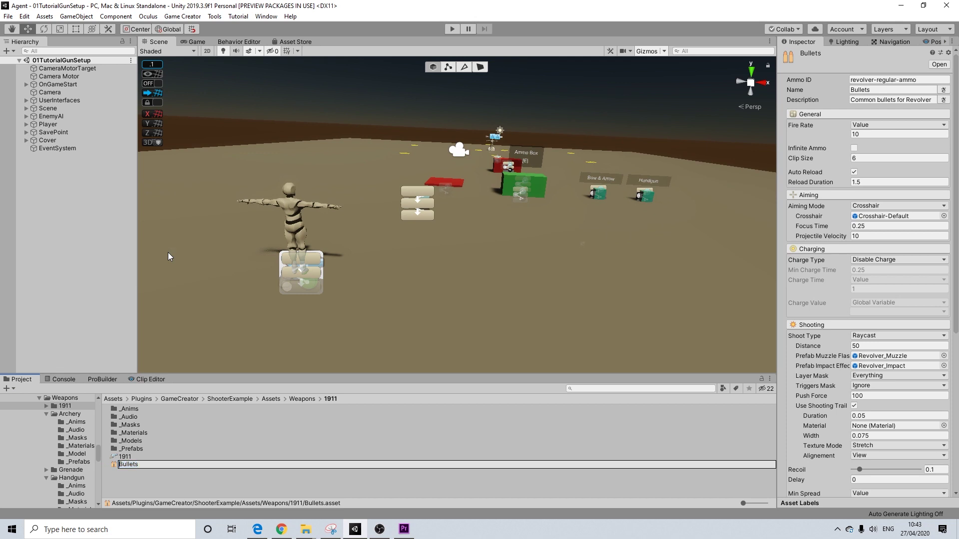
pyautogui.write('1911')
pyautogui.press('Return')
# Assign 1911Bullets as the 1911 weapon's Default Ammo
pyautogui.click(125, 457)
pyautogui.click(129, 465)
pyautogui.moveTo(286, 277); pyautogui.dragTo(281, 285, button='middle')
pyautogui.click(126, 456)
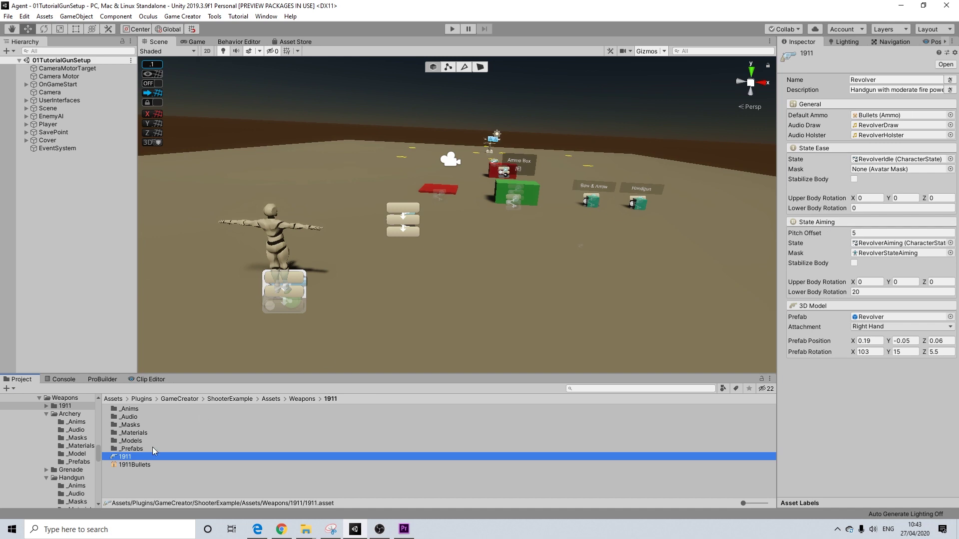
pyautogui.moveTo(134, 464); pyautogui.dragTo(867, 118)
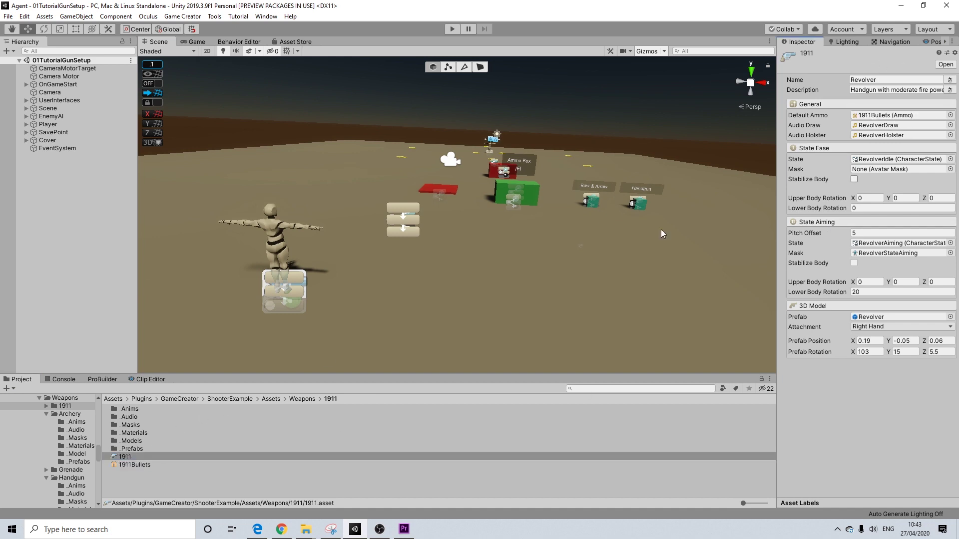
# In the _Prefabs folder, rename the Revolver prefab to 1911
pyautogui.doubleClick(131, 449)
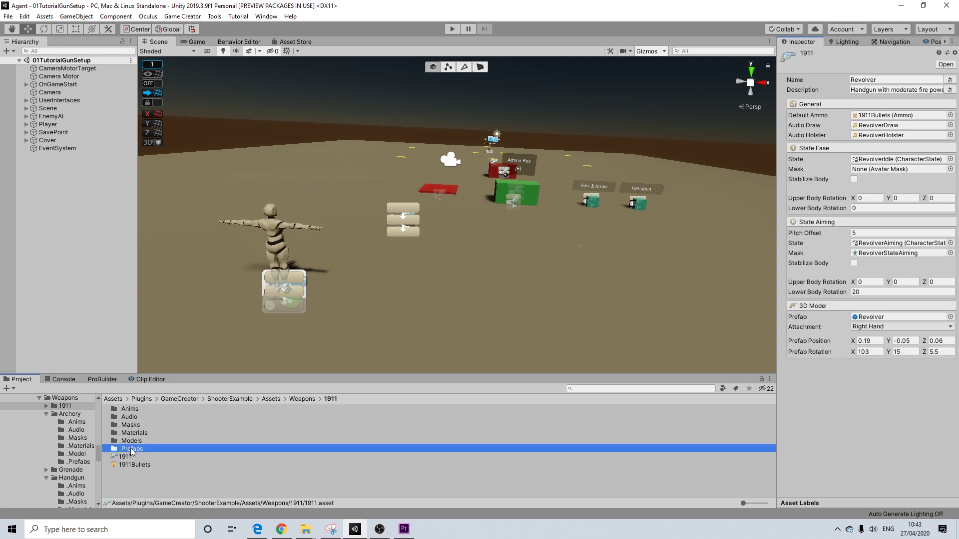
pyautogui.click(131, 410)
pyautogui.rightClick(131, 411)
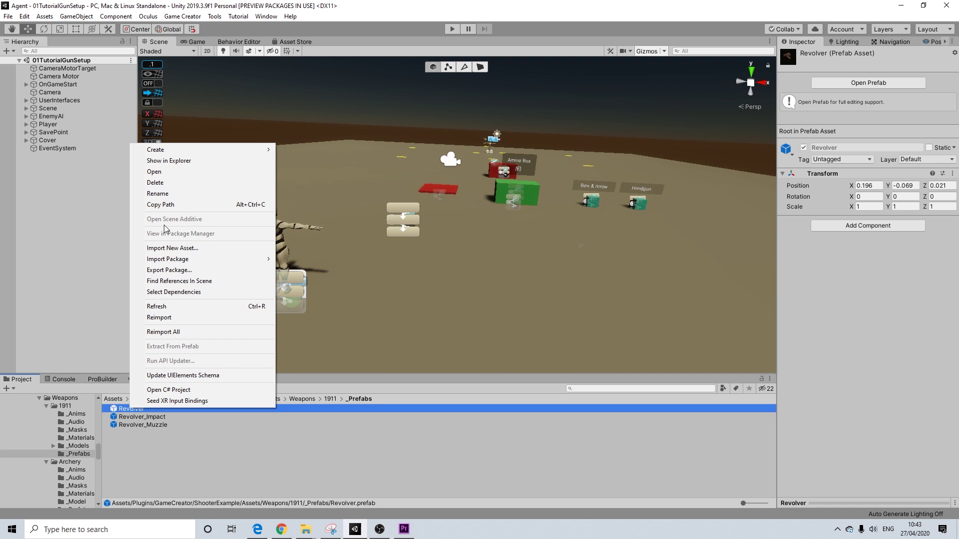
pyautogui.click(162, 193)
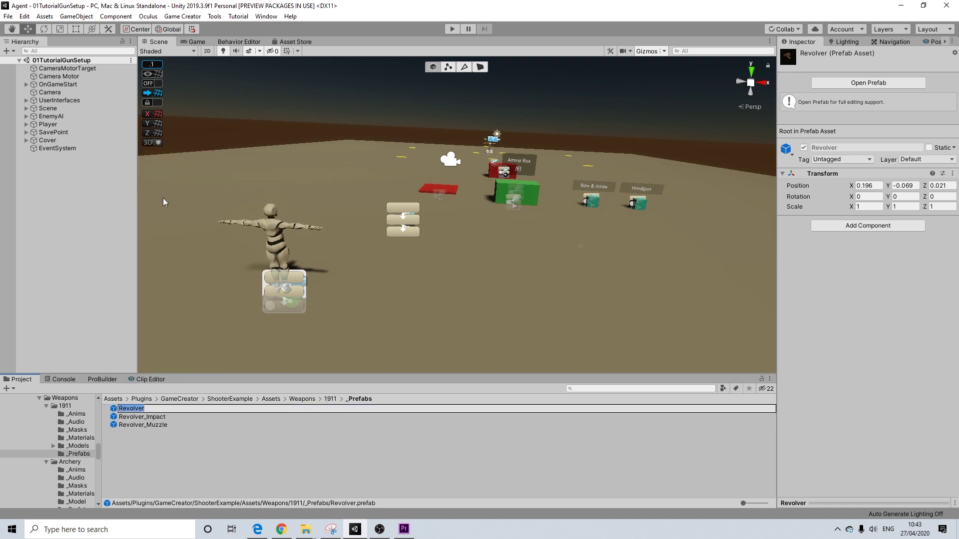
pyautogui.write('1911')
pyautogui.press('Return')
# Rename Revolver_Impact to 1911_Impact and Revolver_Muzzle to 1911_Muzzle
pyautogui.rightClick(146, 418)
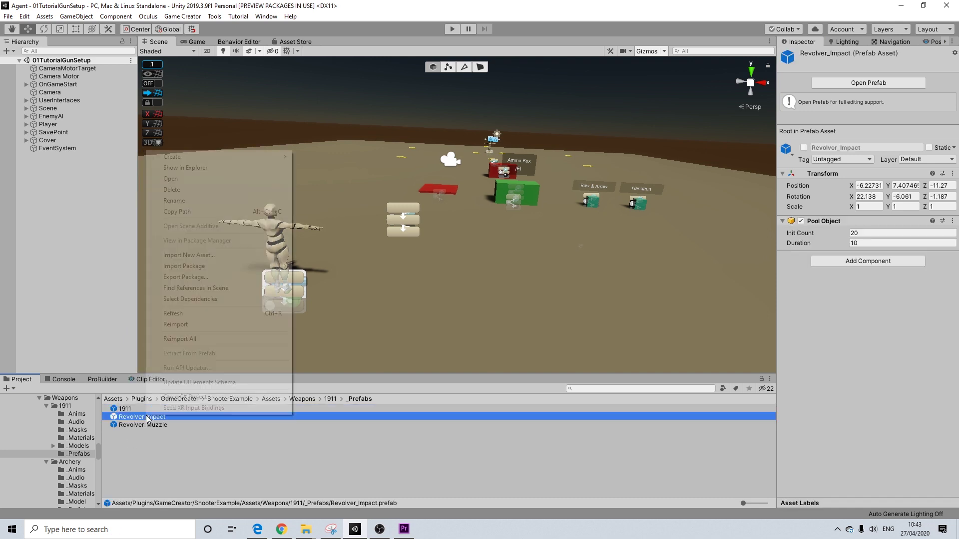
pyautogui.click(174, 200)
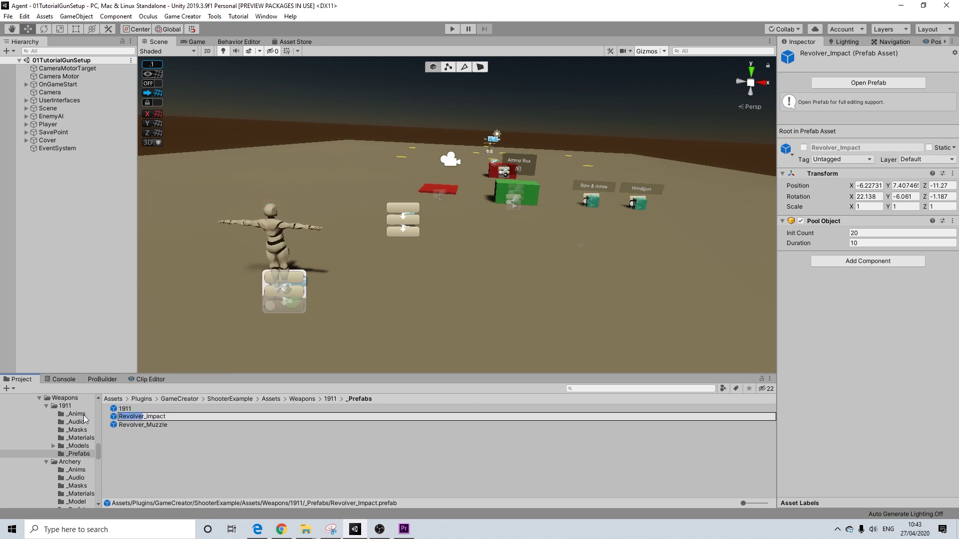
pyautogui.write('1911')
pyautogui.rightClick(134, 431)
pyautogui.click(125, 429)
pyautogui.click(122, 426)
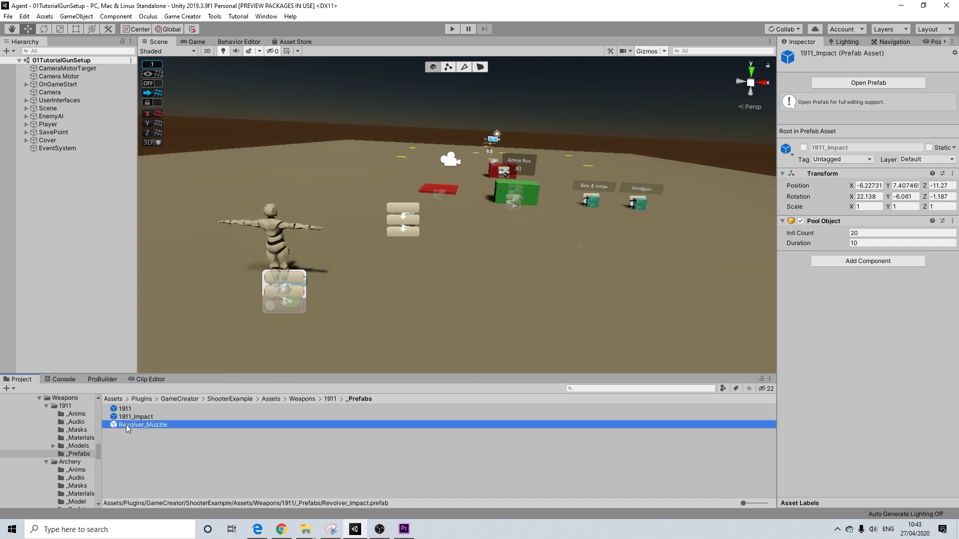
pyautogui.rightClick(122, 426)
pyautogui.click(155, 210)
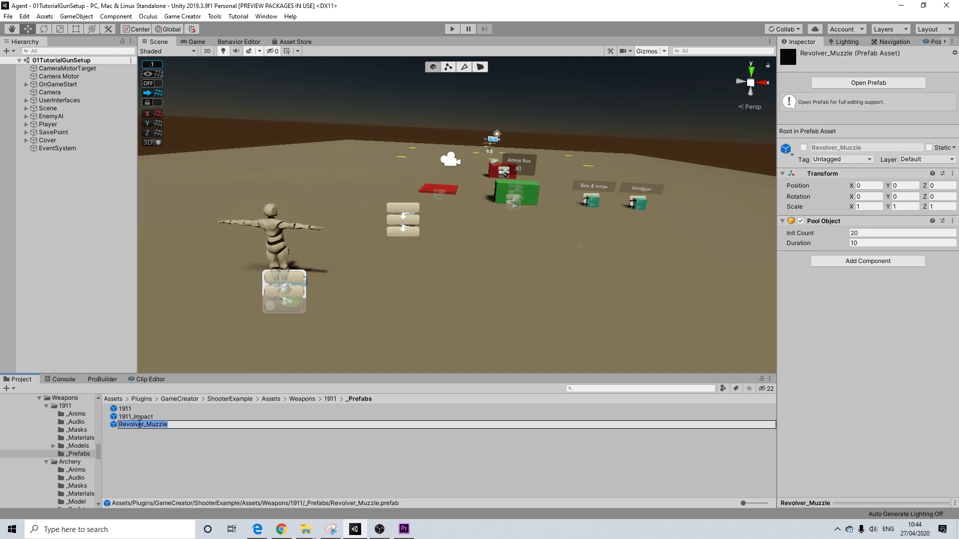
pyautogui.moveTo(145, 425); pyautogui.dragTo(70, 425)
pyautogui.write('1911')
pyautogui.press('Return')
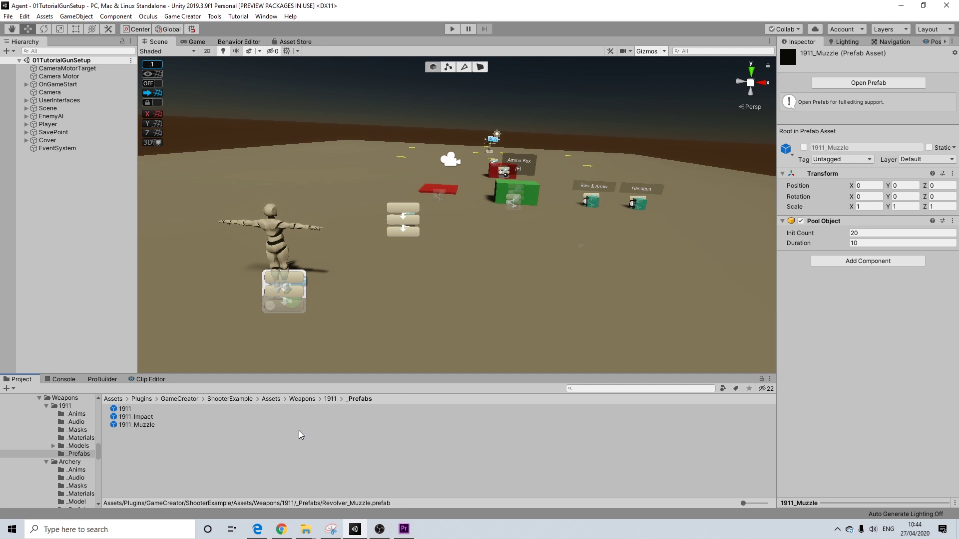
# Set the 1911 weapon's Prefab field to the 1911 prefab, replacing Revolver
pyautogui.click(331, 400)
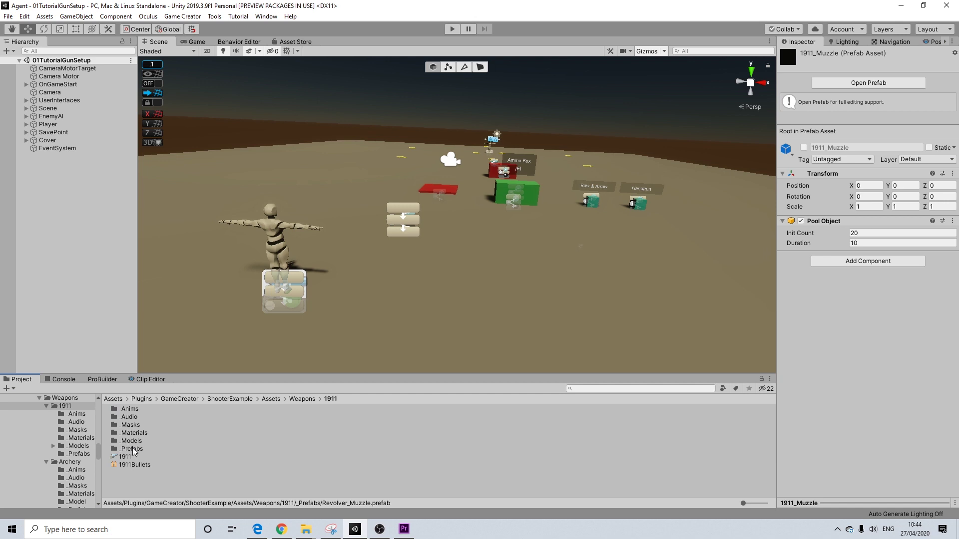
pyautogui.click(128, 458)
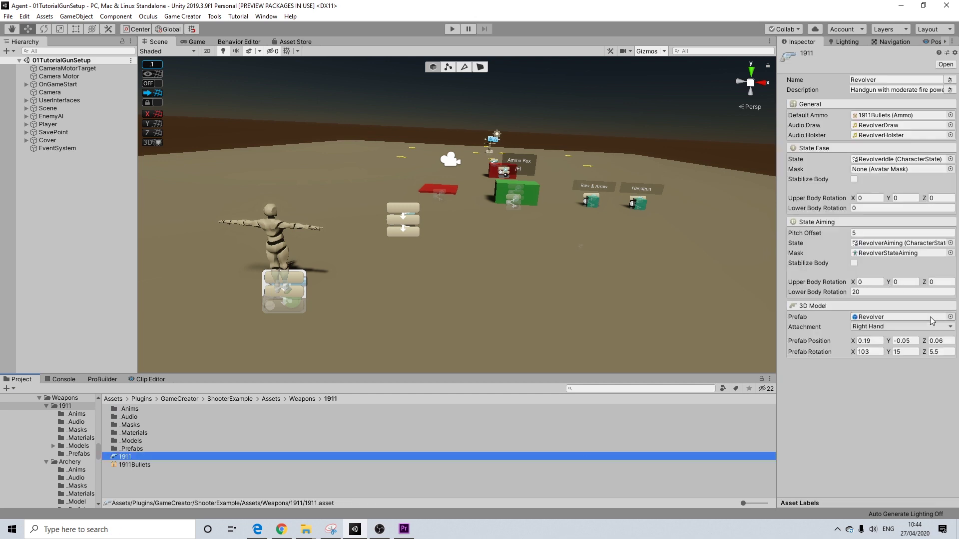
pyautogui.click(950, 317)
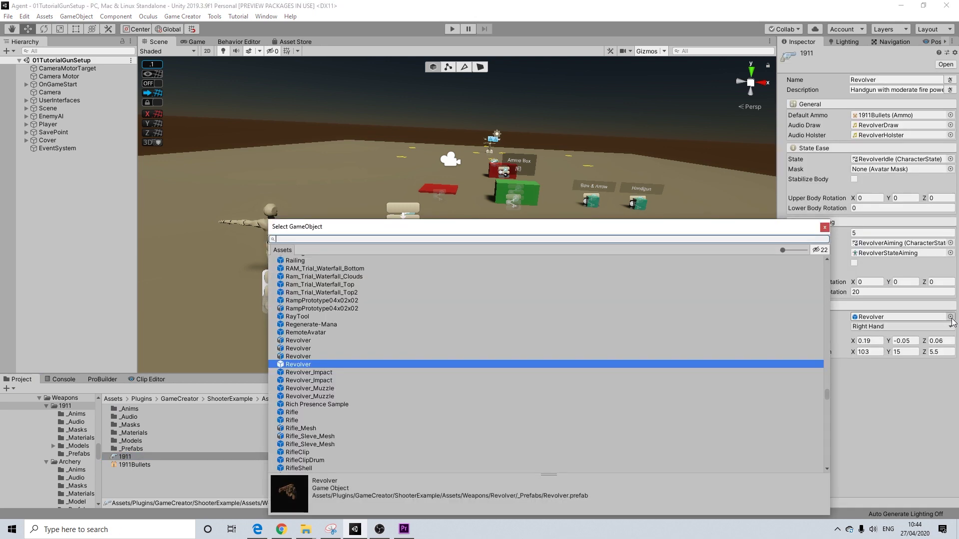
pyautogui.write('1911')
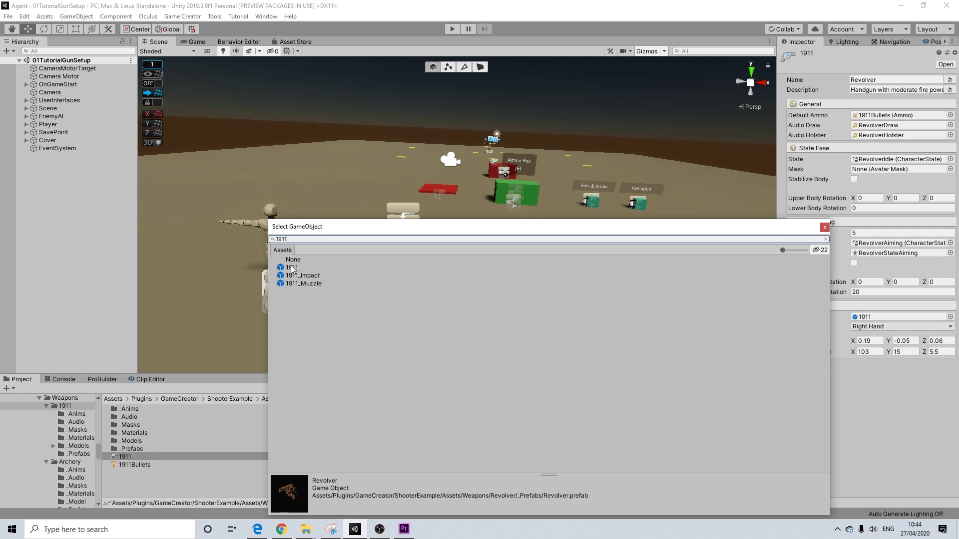
pyautogui.click(292, 269)
pyautogui.click(824, 227)
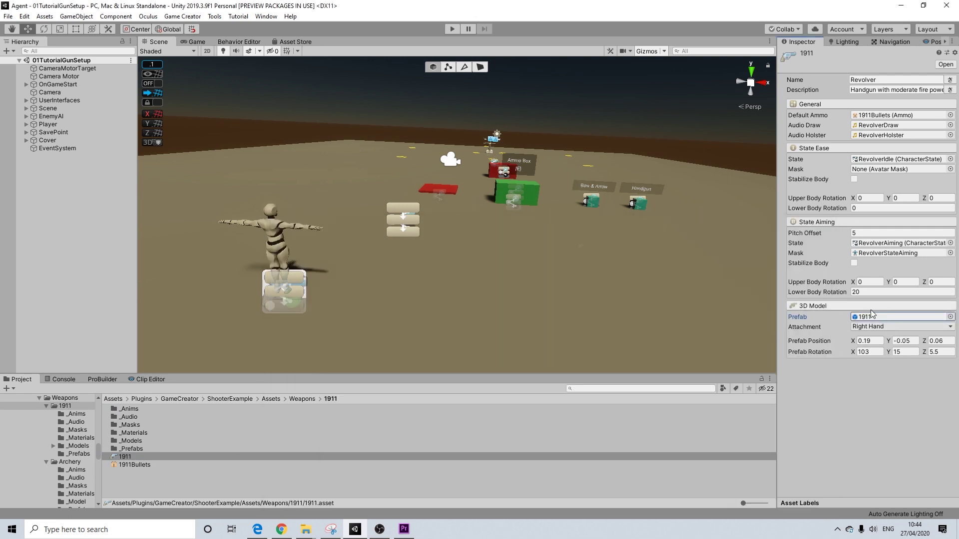
# Open the 1911 prefab in Prefab Mode and open the Character_Soldier Prefabs folder
pyautogui.doubleClick(872, 315)
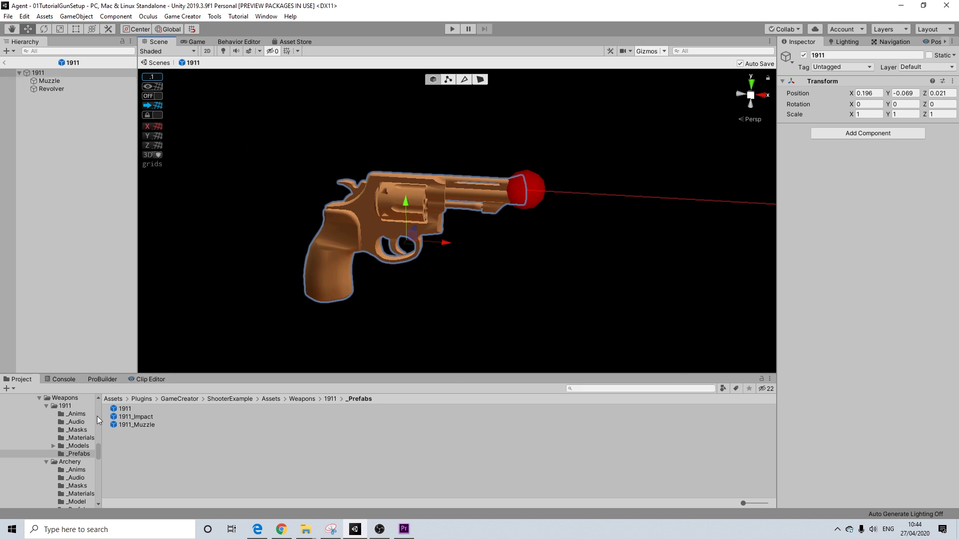
pyautogui.scroll(10, 90, 424)
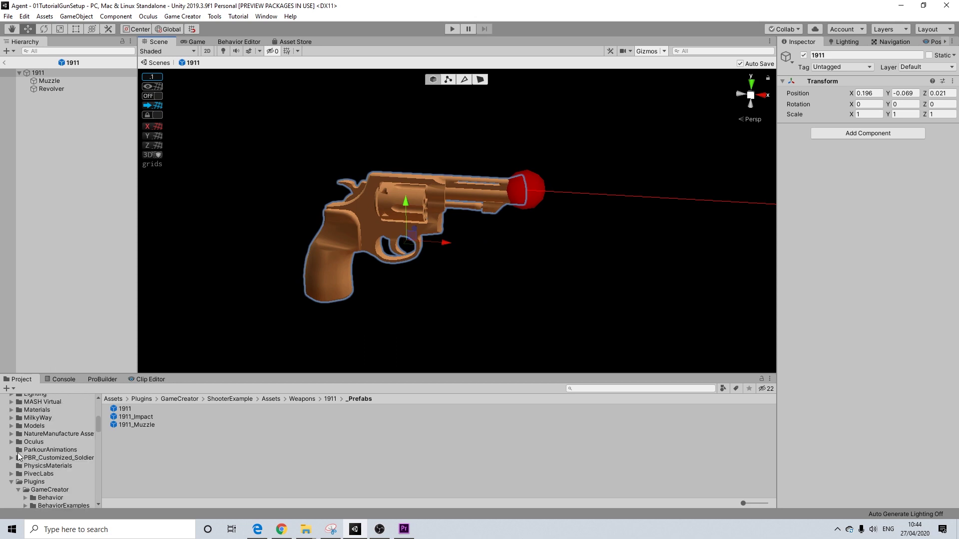
pyautogui.scroll(3, 48, 449)
pyautogui.scroll(3, 46, 437)
pyautogui.scroll(1, 46, 437)
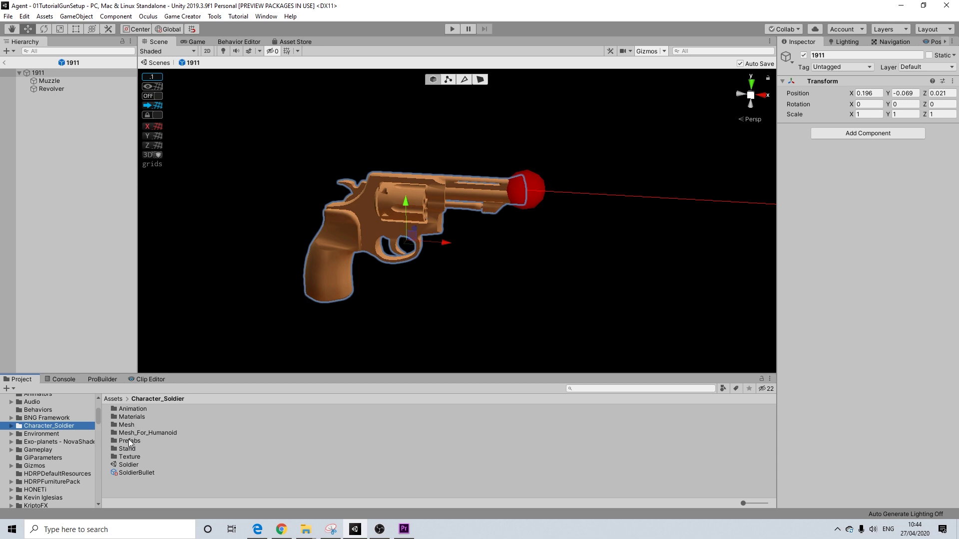
pyautogui.doubleClick(129, 441)
# Add the Gun model inside the 1911 prefab, turned 90 degrees to overlap the revolver
pyautogui.scroll(-2, 147, 461)
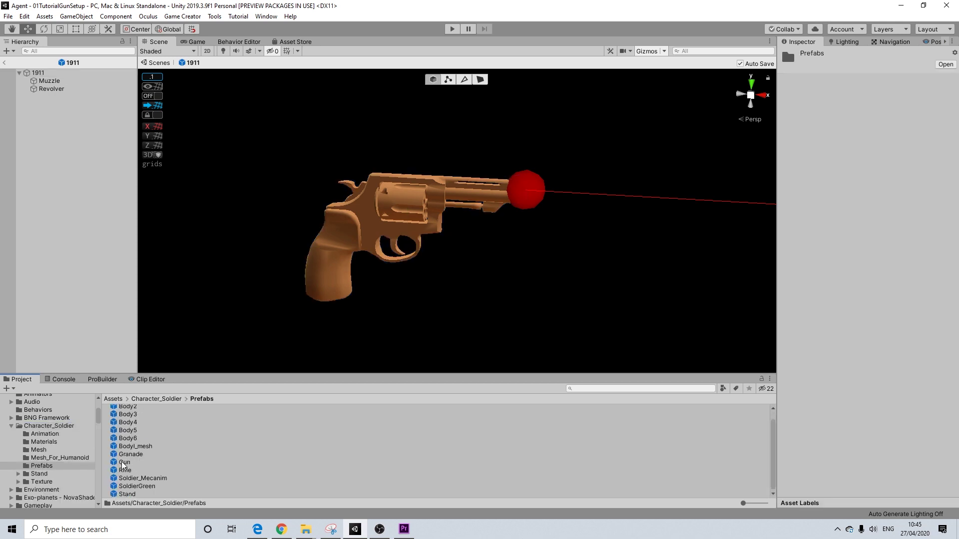
pyautogui.moveTo(125, 463); pyautogui.dragTo(29, 123)
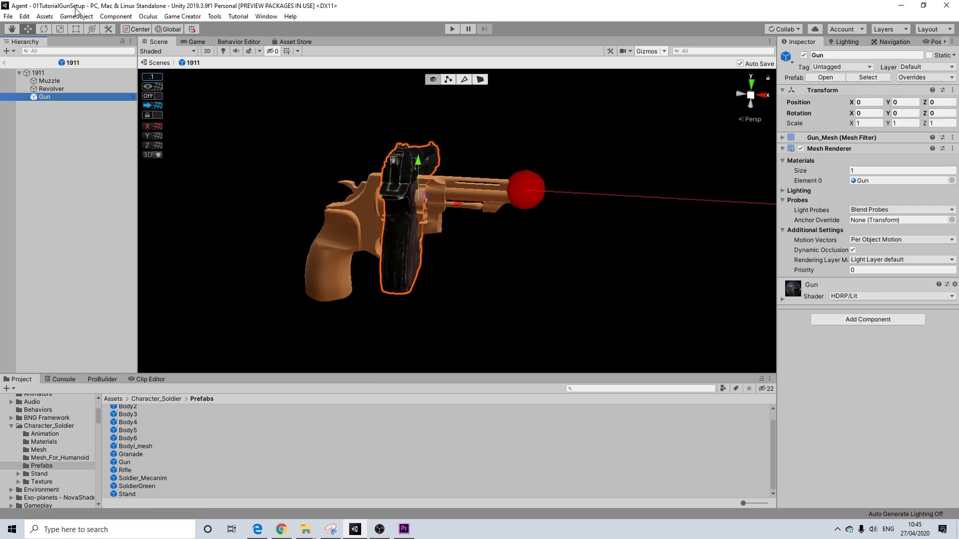
pyautogui.click(44, 29)
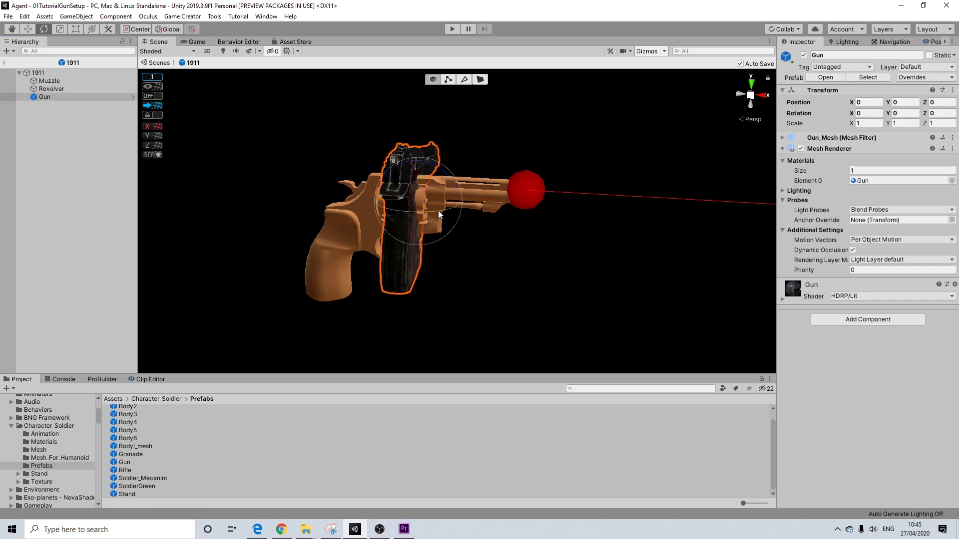
pyautogui.moveTo(438, 211); pyautogui.dragTo(389, 214)
pyautogui.click(28, 29)
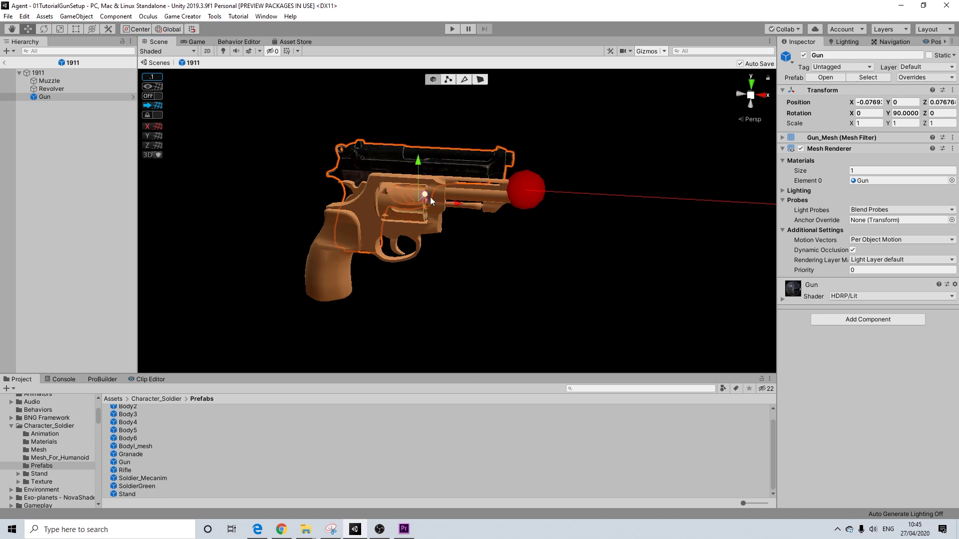
pyautogui.keyDown('alt'); pyautogui.moveTo(422, 221); pyautogui.dragTo(446, 260); pyautogui.keyUp('alt')
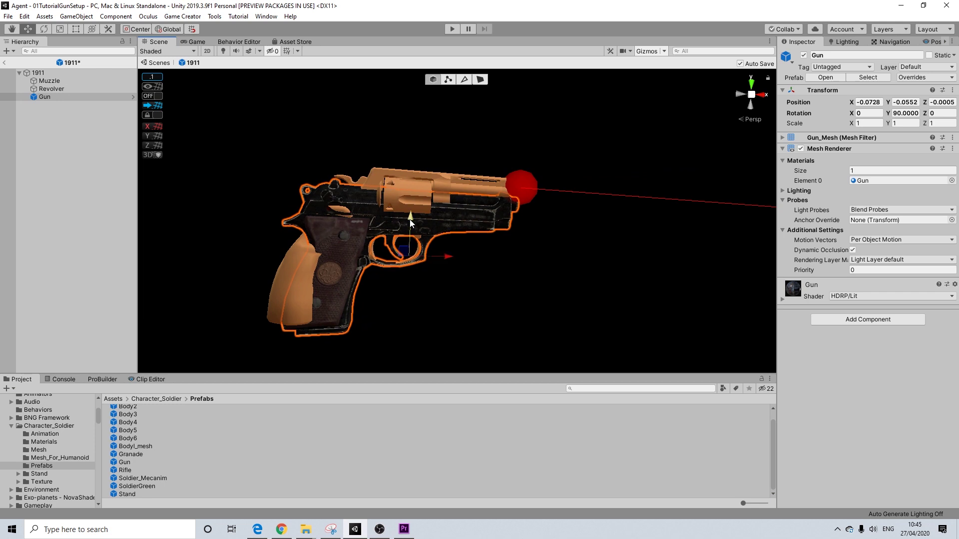
# Lower the Muzzle point to the new barrel's tip, Y about 0.0109
pyautogui.click(49, 80)
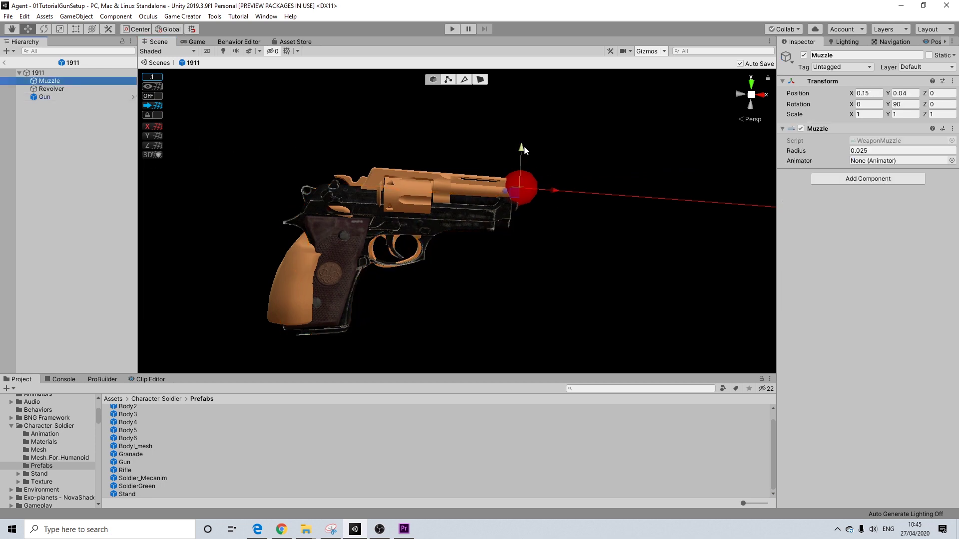
pyautogui.moveTo(522, 149); pyautogui.dragTo(527, 175)
pyautogui.keyDown('alt'); pyautogui.moveTo(439, 272); pyautogui.dragTo(512, 242); pyautogui.keyUp('alt')
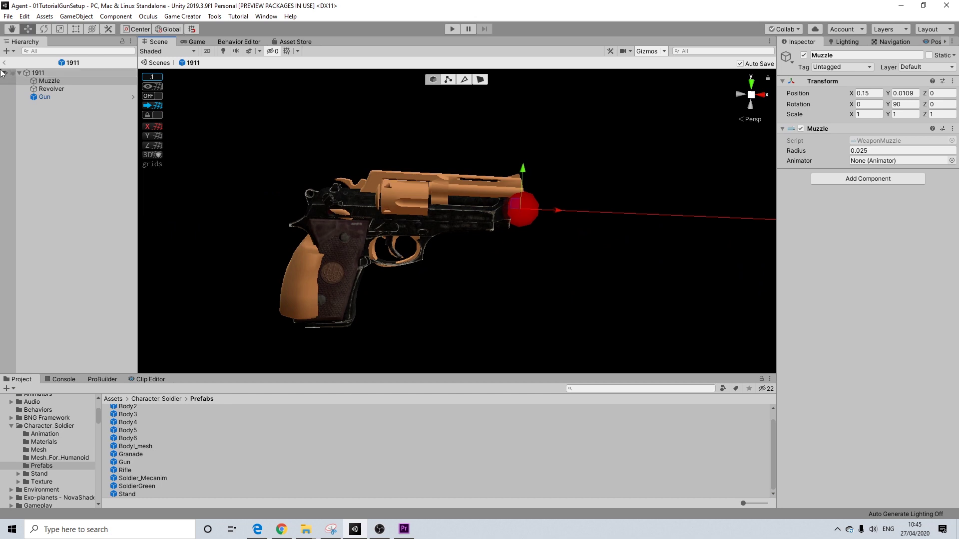
# Delete the Revolver child, leaving Muzzle and Gun, then exit Prefab mode to 01TutorialGunSetup
pyautogui.click(51, 89)
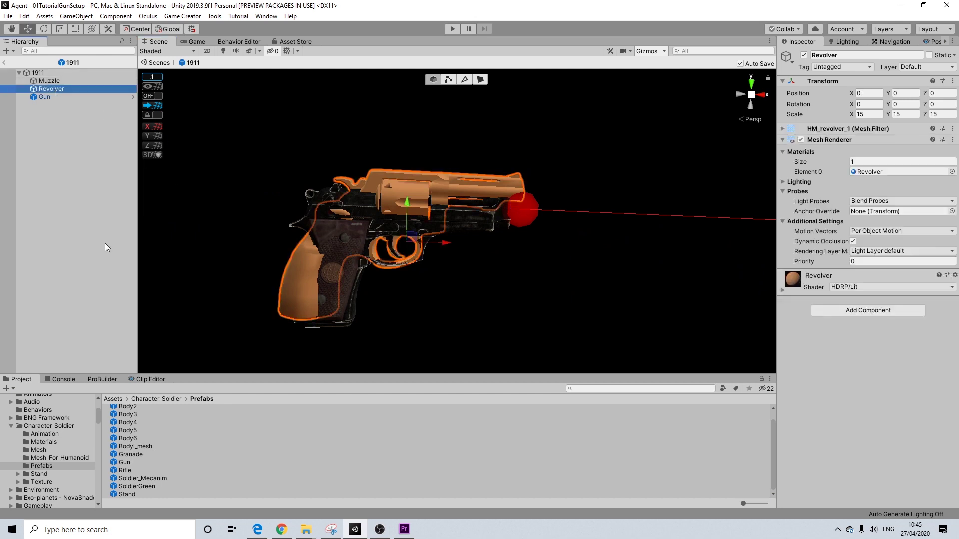
pyautogui.press('Delete')
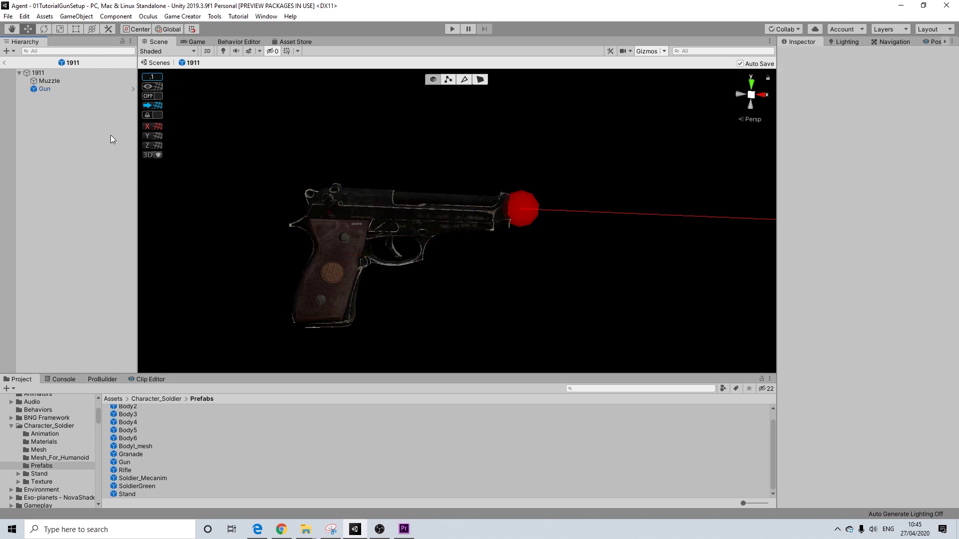
pyautogui.moveTo(481, 243)
pyautogui.keyDown('alt'); pyautogui.mouseDown()
pyautogui.moveTo(495, 216)
pyautogui.moveTo(493, 241)
pyautogui.mouseUp(); pyautogui.keyUp('alt')
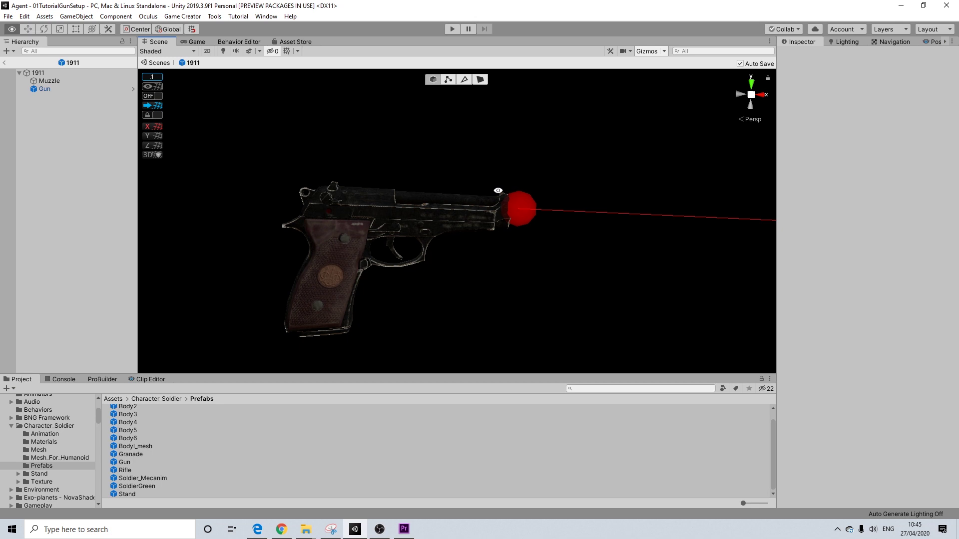
pyautogui.keyDown('alt'); pyautogui.moveTo(497, 191); pyautogui.dragTo(484, 174); pyautogui.keyUp('alt')
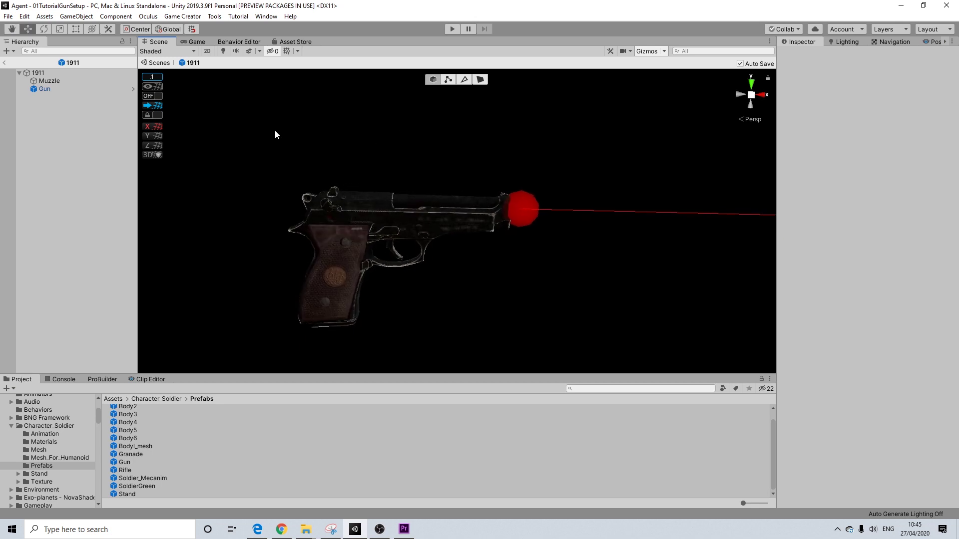
pyautogui.click(5, 63)
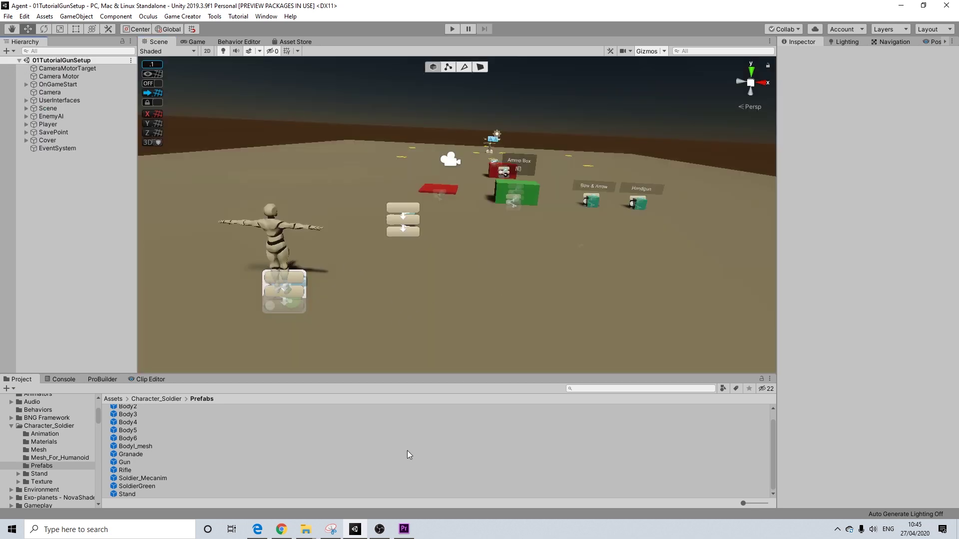
# Find the 1911 weapon asset via Project search, ping its 1911 prefab and open the 1911 folder
pyautogui.click(604, 388)
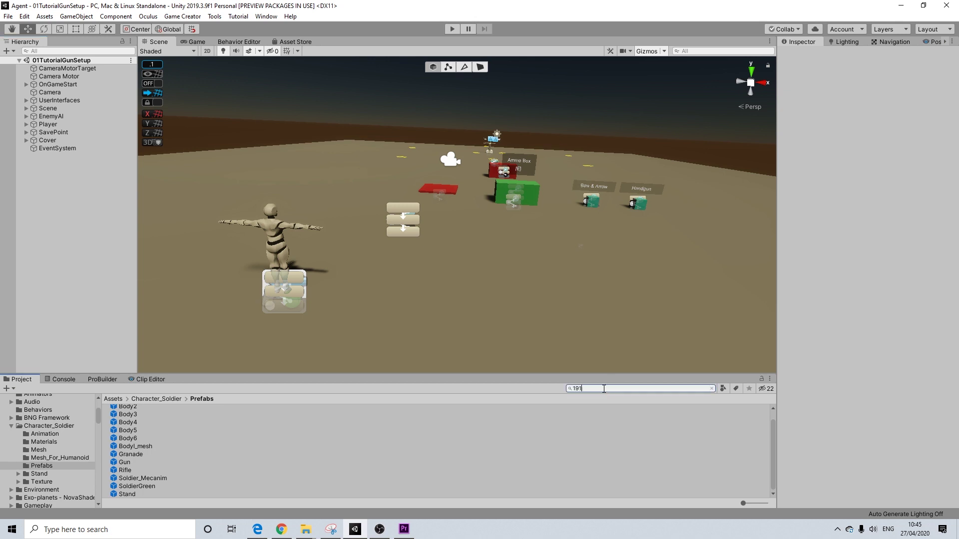
pyautogui.click(128, 425)
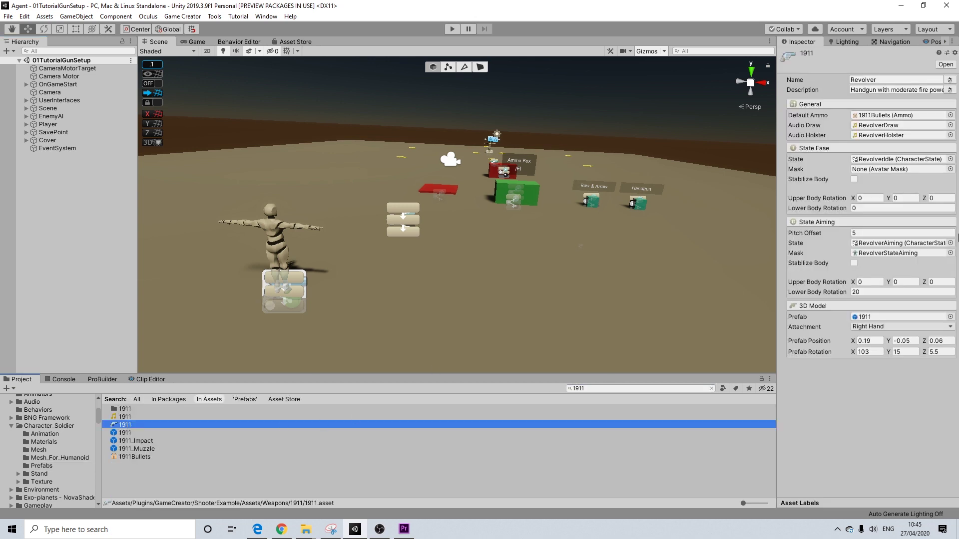
pyautogui.click(894, 316)
pyautogui.click(330, 399)
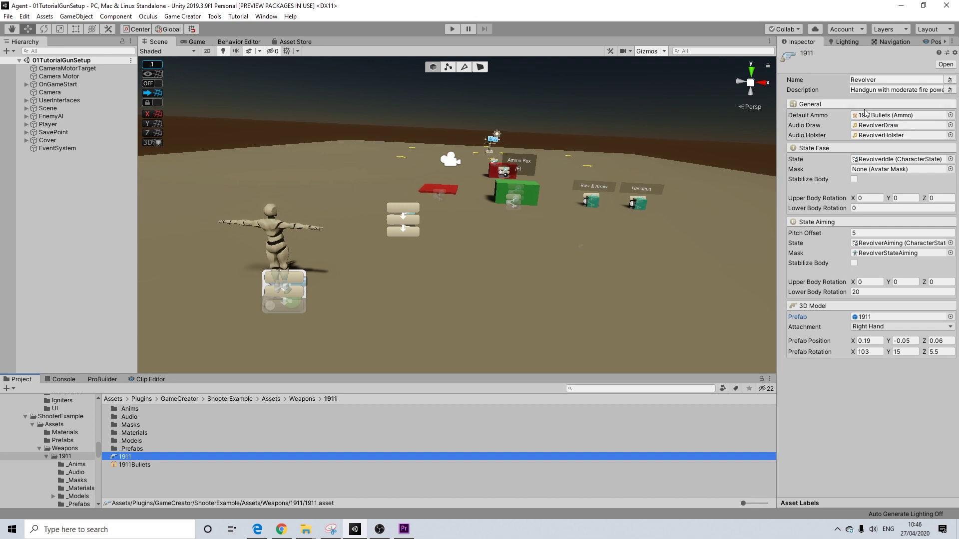
# Change the weapon's Name field from Revolver to 1911
pyautogui.click(882, 80)
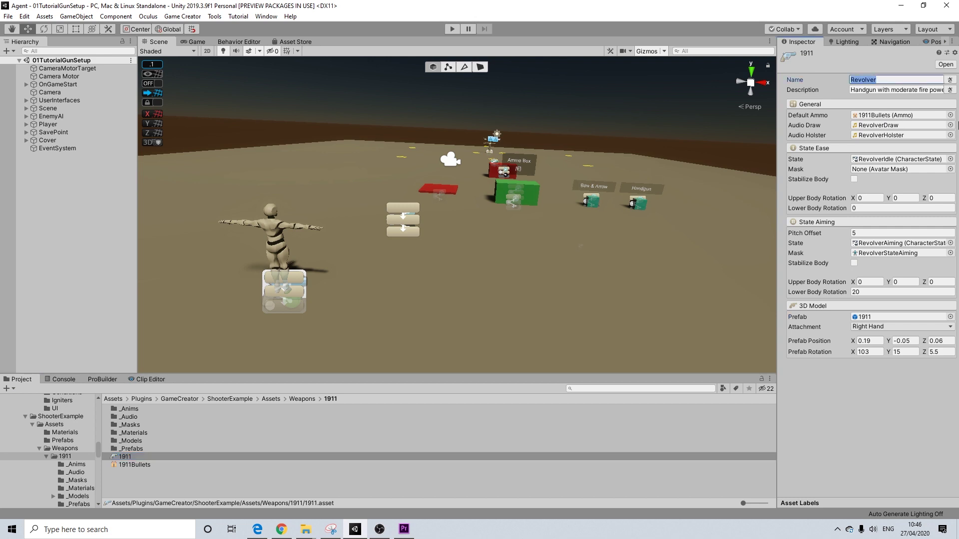
pyautogui.write('911')
pyautogui.click(809, 390)
# Set 1911Bullets' Ammo ID to 1911-regular-ammo and its description to 'Common bullets for 1911'
pyautogui.click(132, 464)
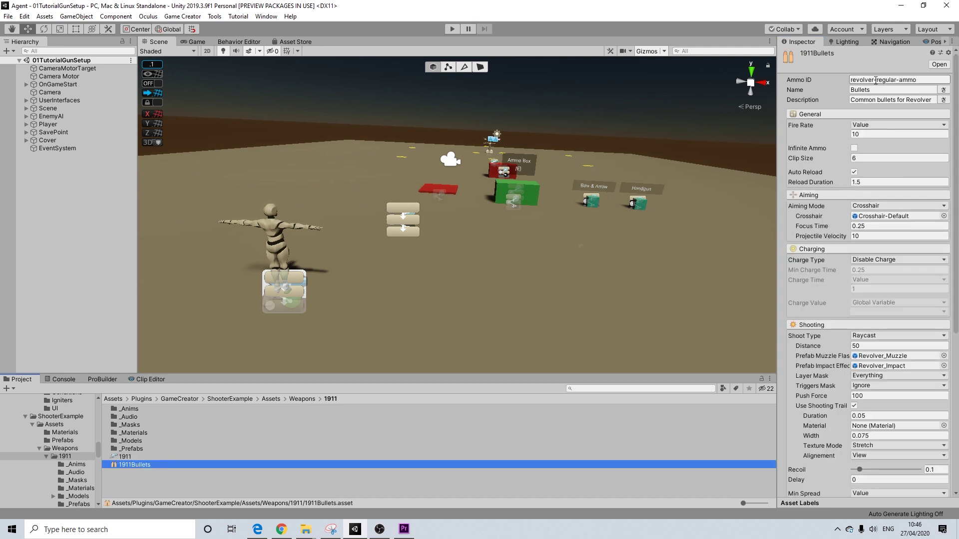
pyautogui.moveTo(875, 80); pyautogui.dragTo(840, 80)
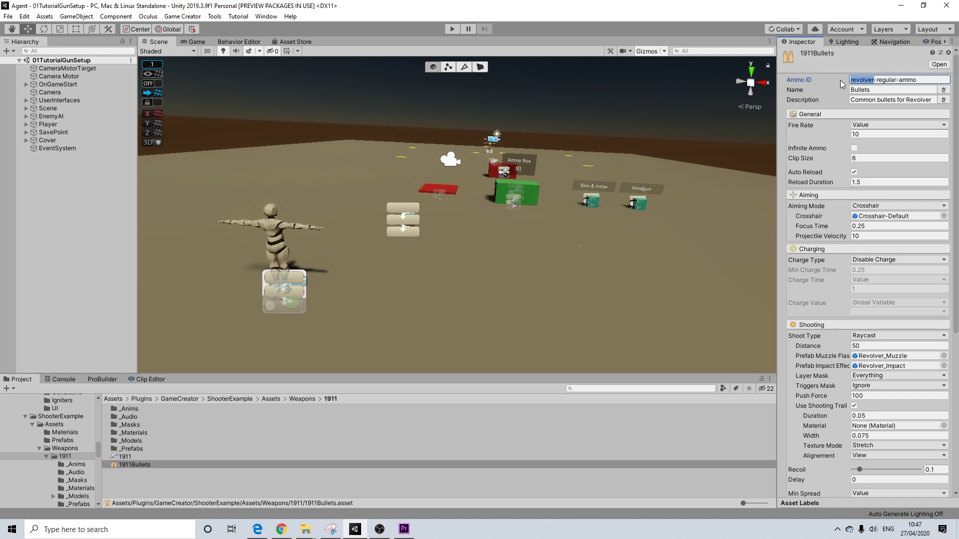
pyautogui.write('1911')
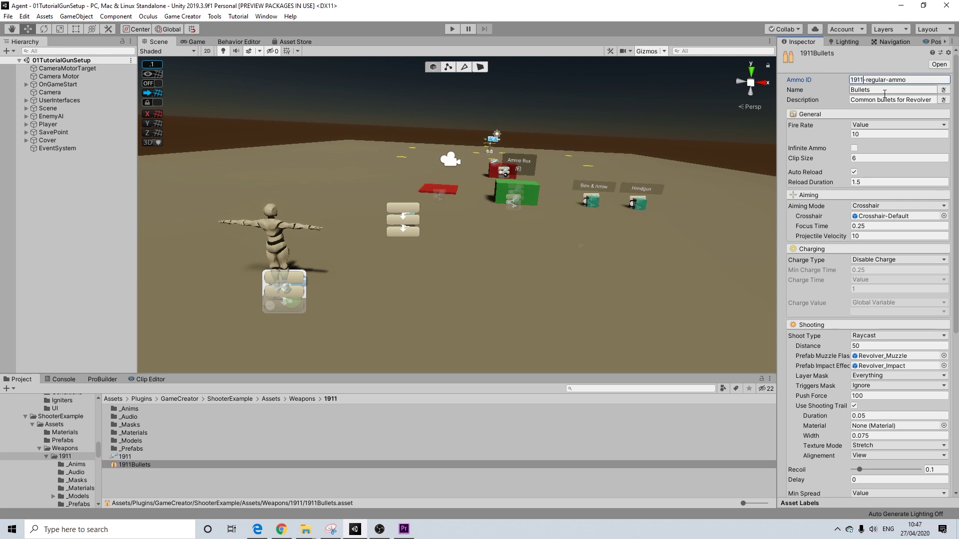
pyautogui.click(858, 90)
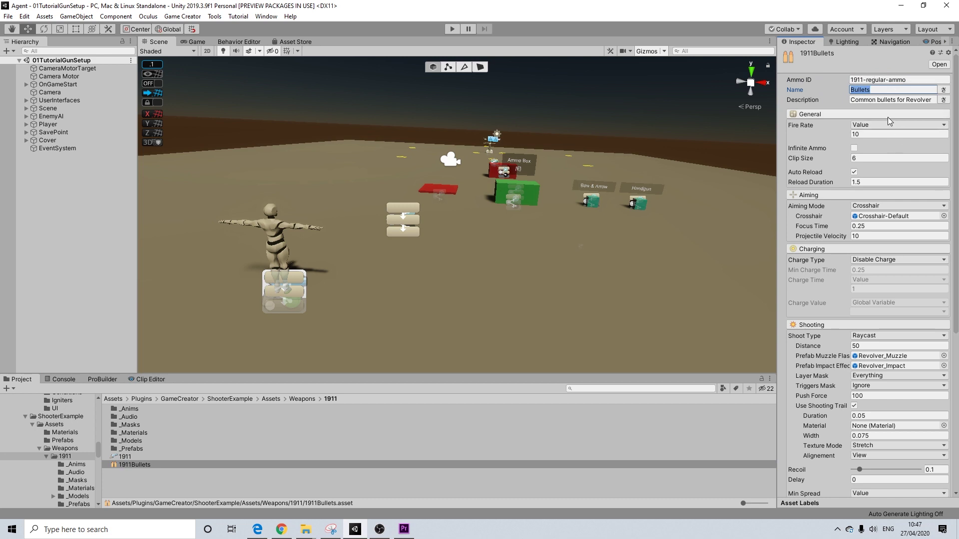
pyautogui.moveTo(910, 101); pyautogui.dragTo(933, 101)
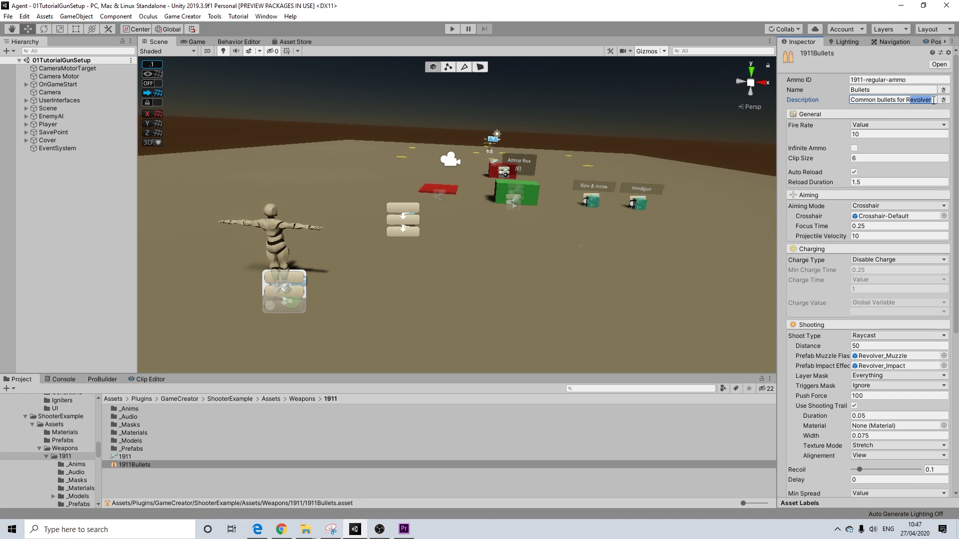
pyautogui.press('BackSpace')
pyautogui.press('BackSpace')
pyautogui.click(856, 89)
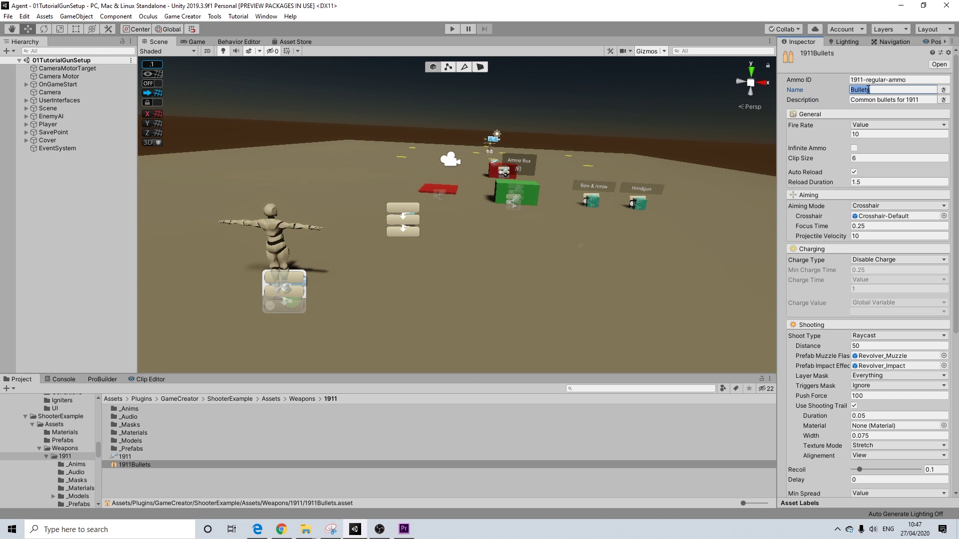
# Set clip size 7 and fire rate 8, leaving Infinite Ammo unchecked
pyautogui.click(864, 159)
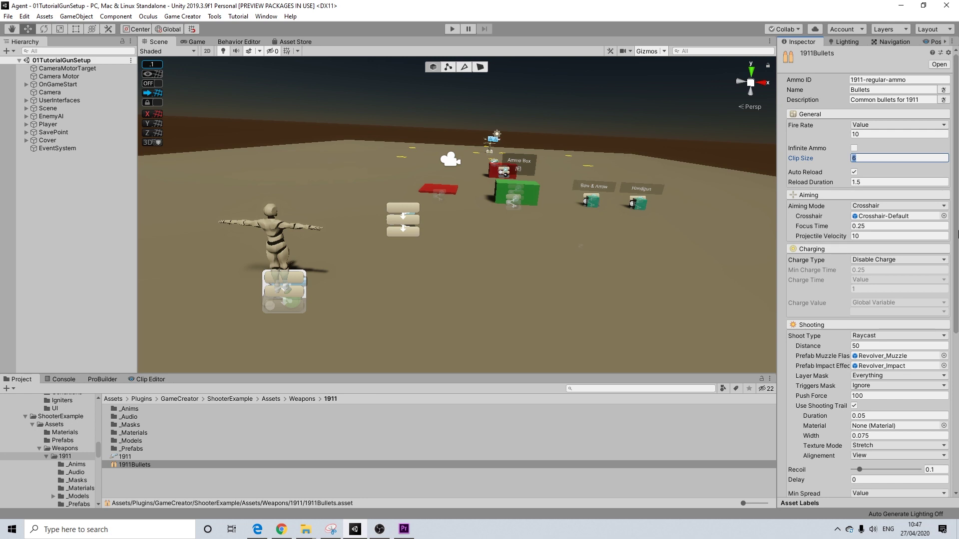
pyautogui.click(881, 143)
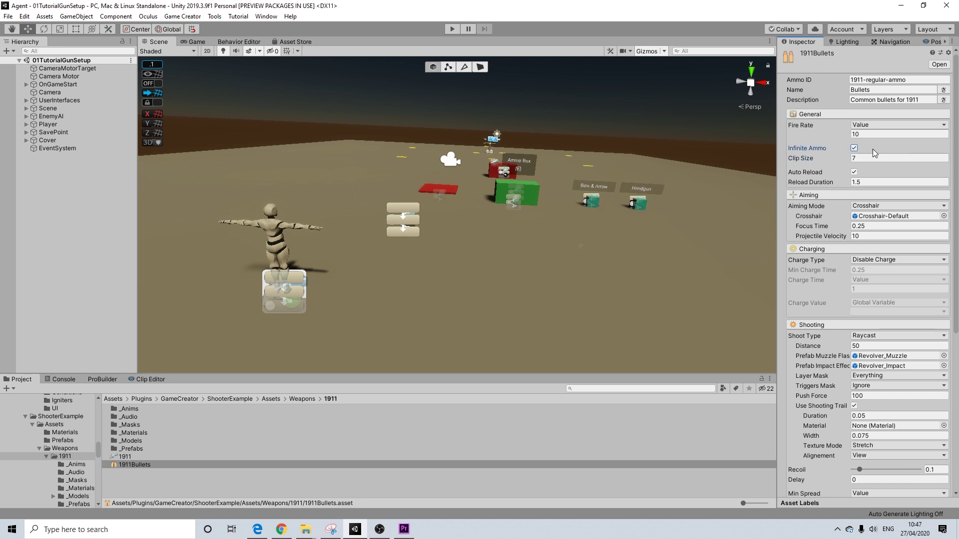
pyautogui.click(855, 148)
pyautogui.hotkey('shift', 'Tab')
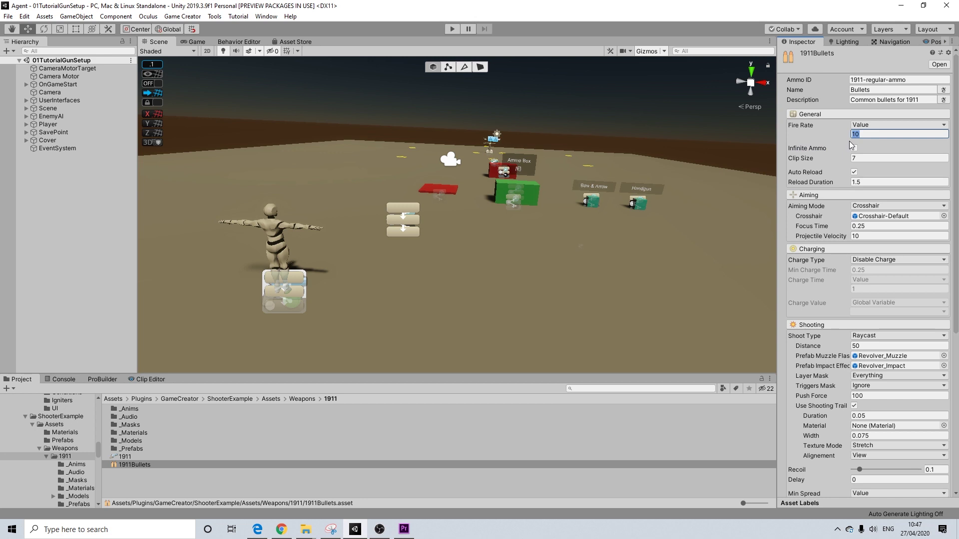
pyautogui.click(854, 147)
pyautogui.click(854, 148)
pyautogui.hotkey('shift', 'Tab')
pyautogui.scroll(-3, 860, 173)
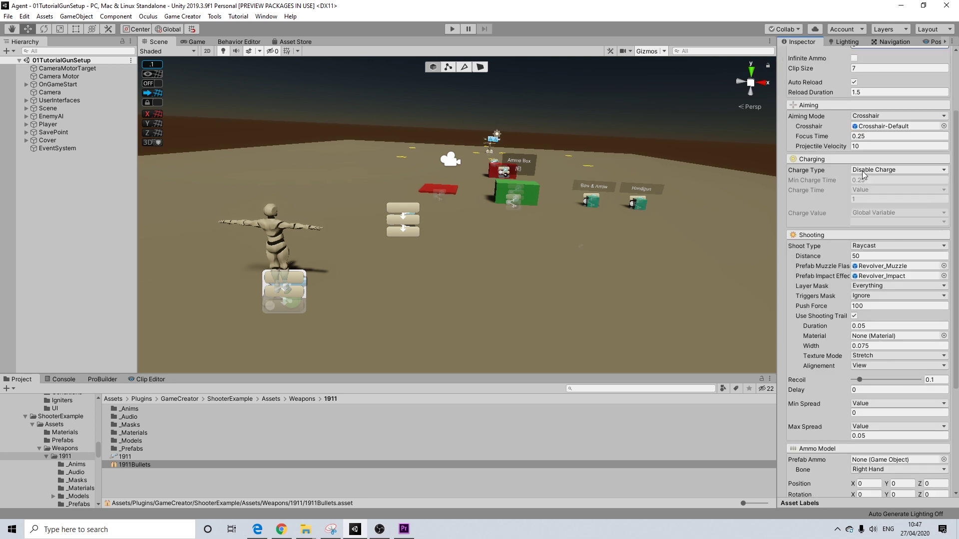
pyautogui.scroll(3, 907, 131)
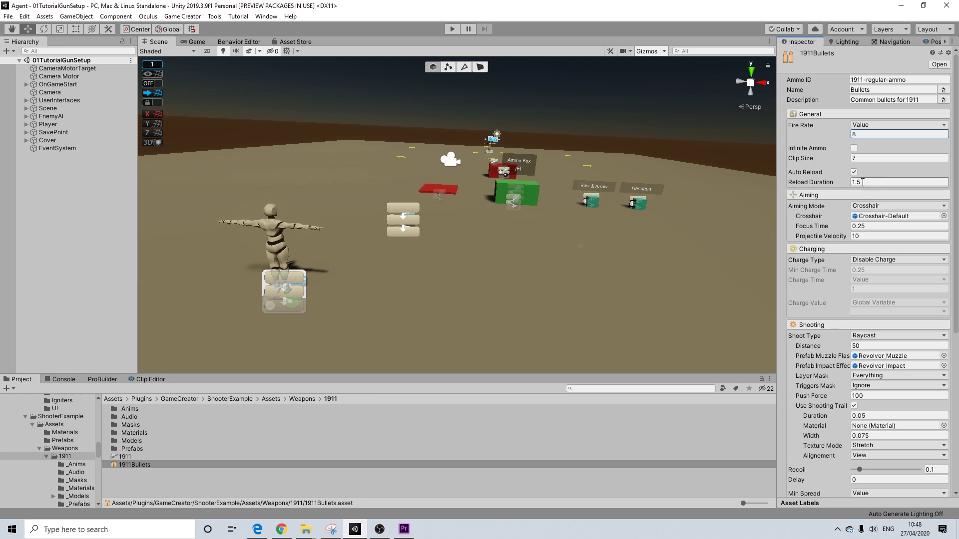
pyautogui.scroll(-3, 844, 188)
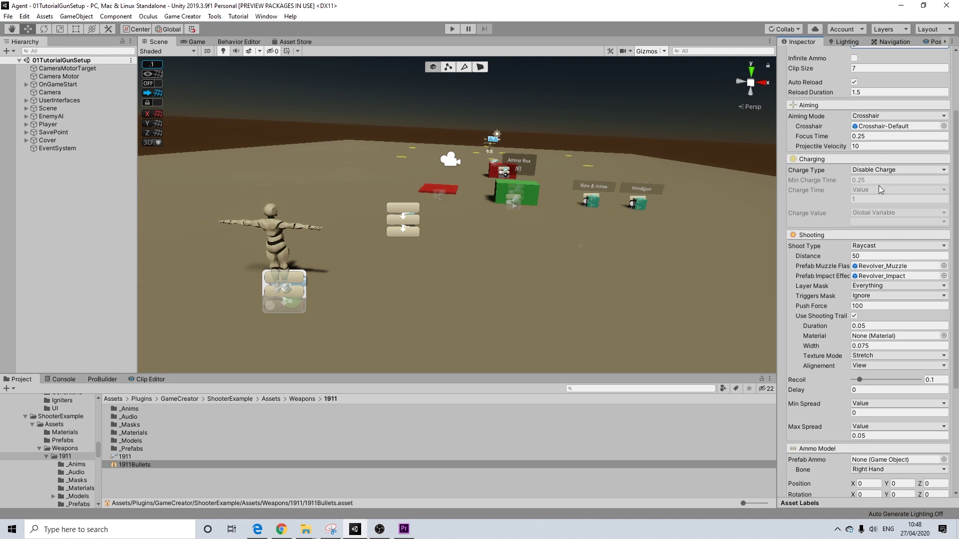
pyautogui.scroll(-3, 916, 206)
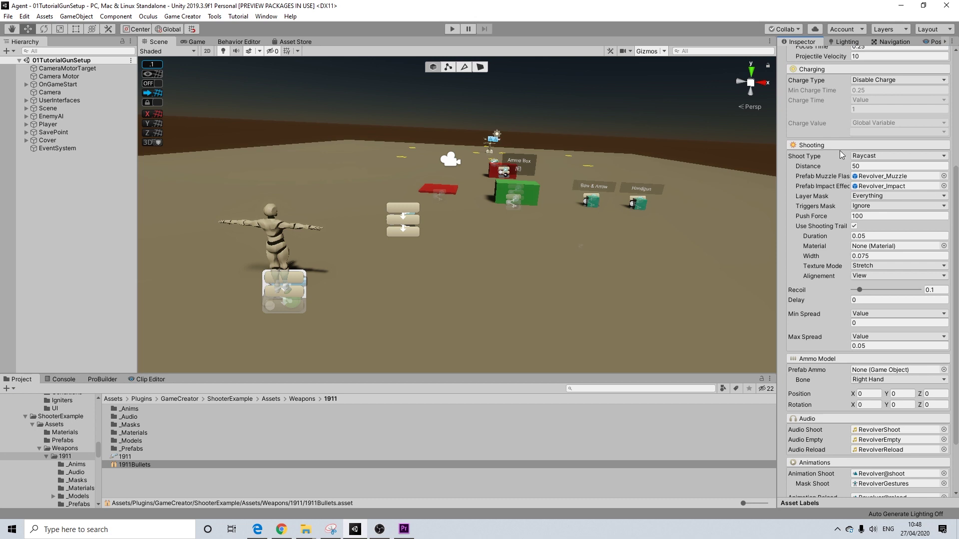
pyautogui.click(881, 157)
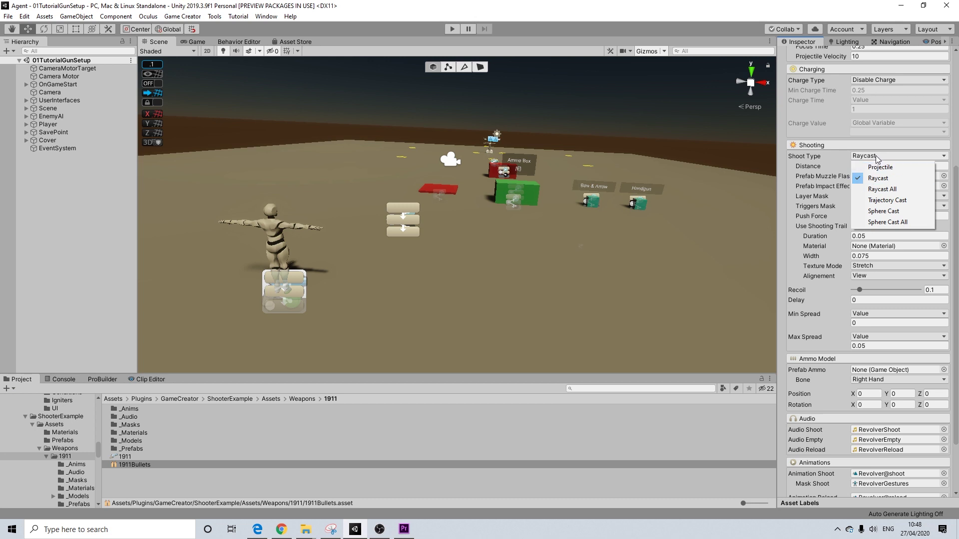
pyautogui.click(876, 155)
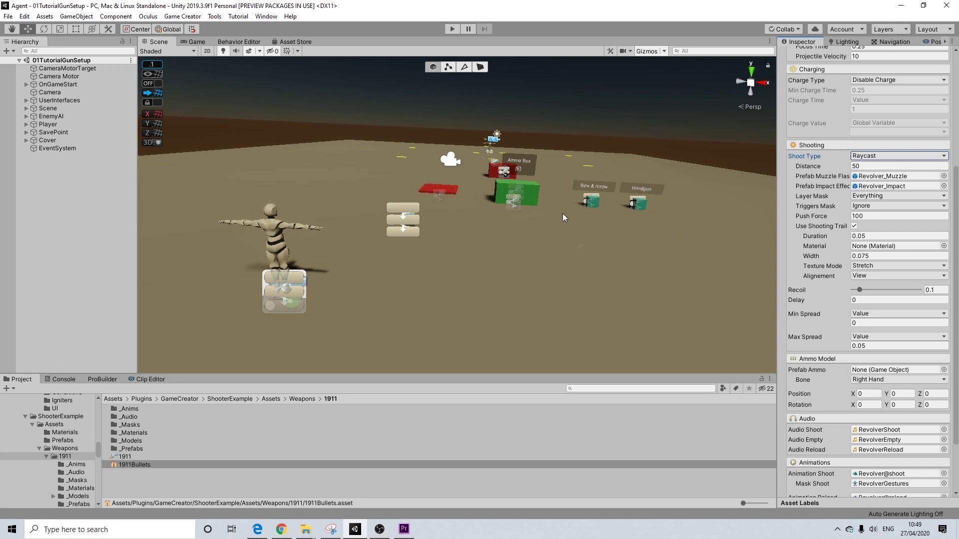
pyautogui.moveTo(592, 216); pyautogui.dragTo(583, 220, button='middle')
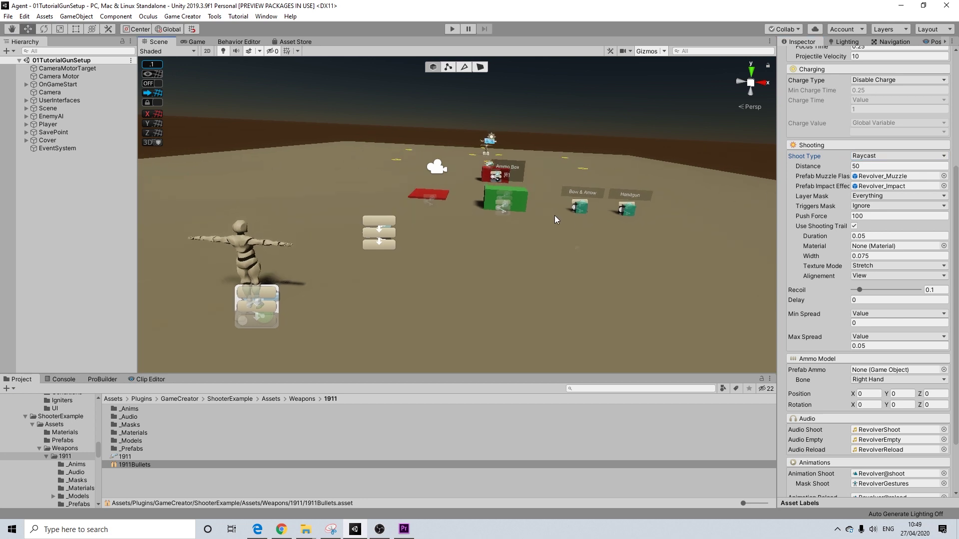
pyautogui.scroll(3, 527, 227)
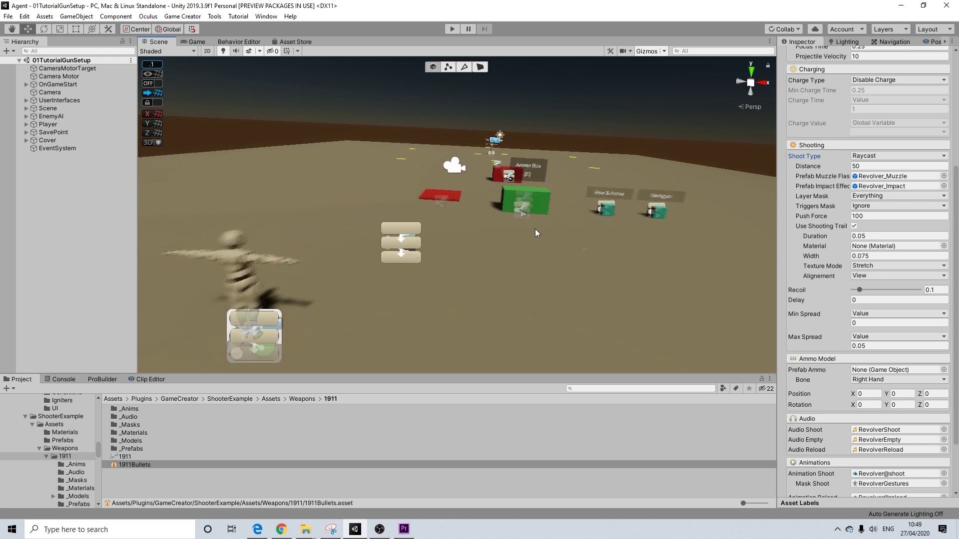
pyautogui.scroll(-2, 535, 230)
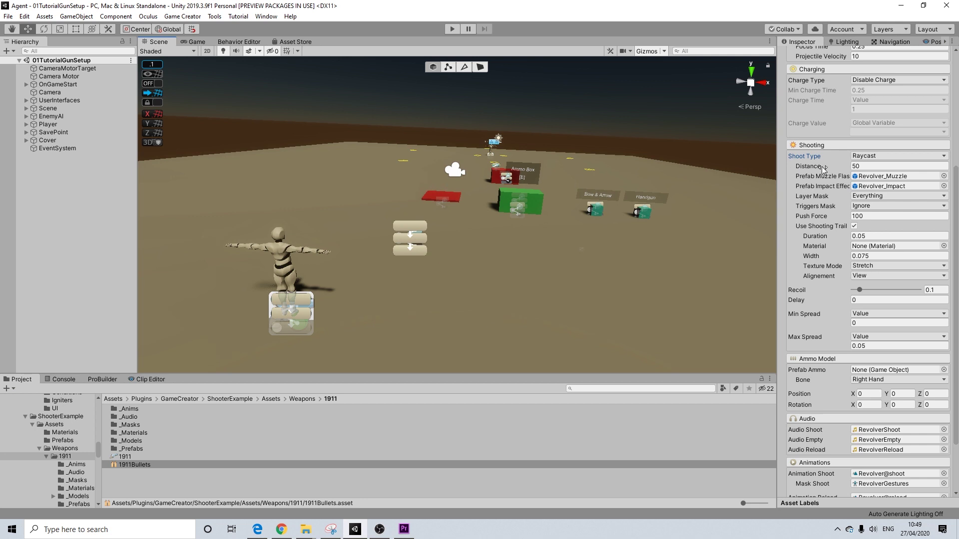
pyautogui.click(861, 160)
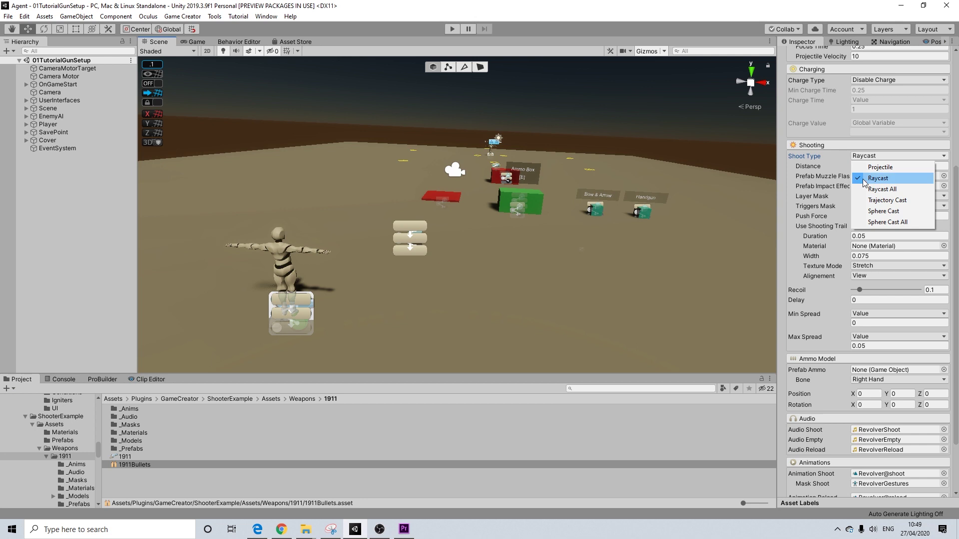
pyautogui.click(838, 156)
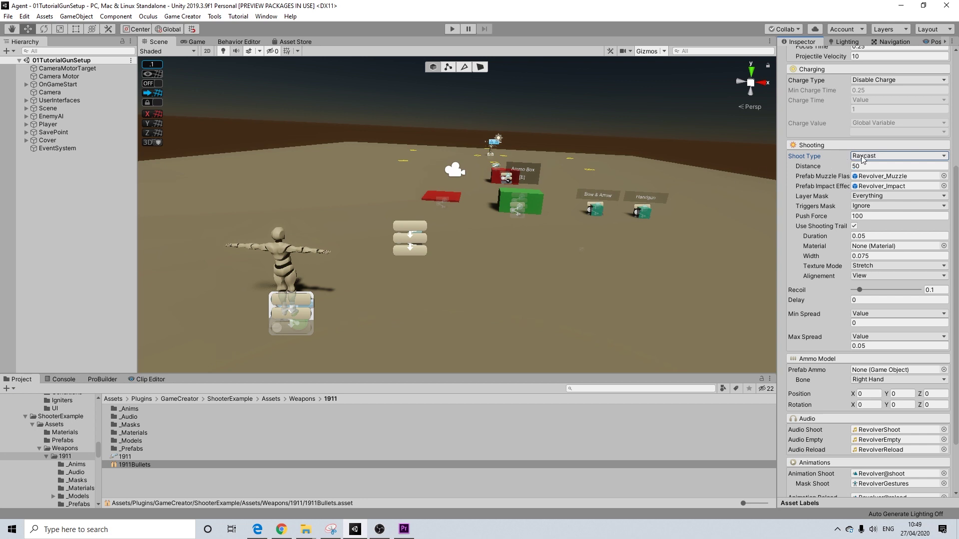
pyautogui.click(860, 157)
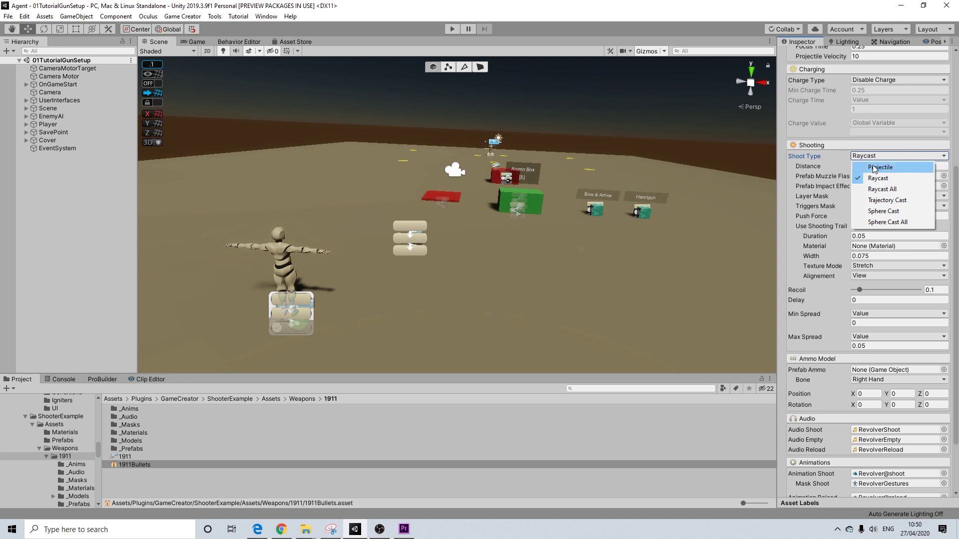
pyautogui.click(847, 162)
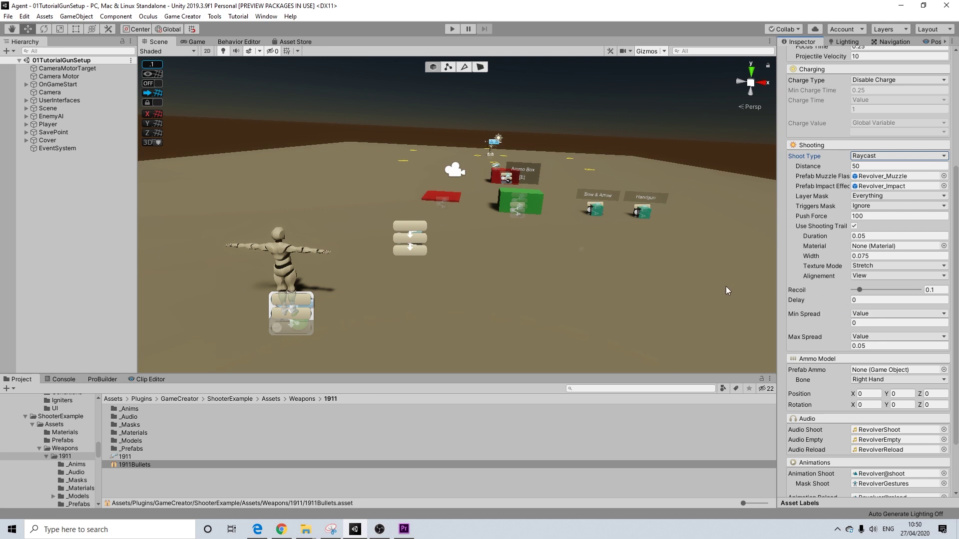
pyautogui.scroll(-3, 812, 276)
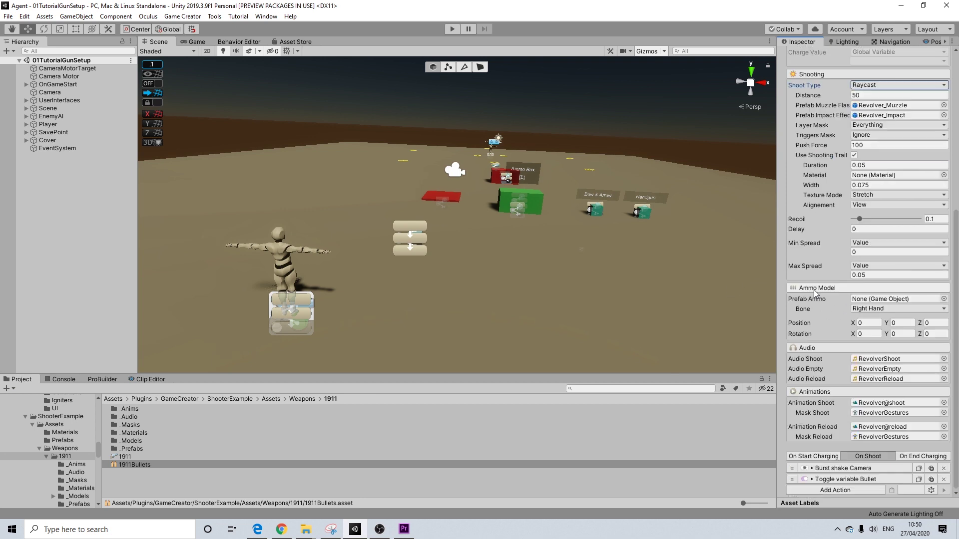
pyautogui.scroll(10, 816, 259)
# Replace the RevolverShoot sound with the 1911 clip as the Audio Shoot sound
pyautogui.scroll(-8, 832, 310)
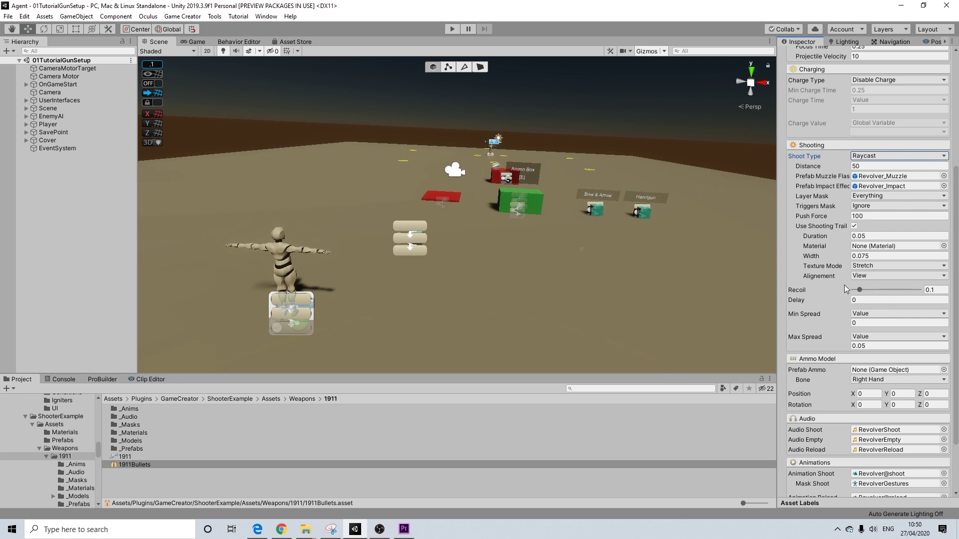
pyautogui.scroll(-3, 845, 285)
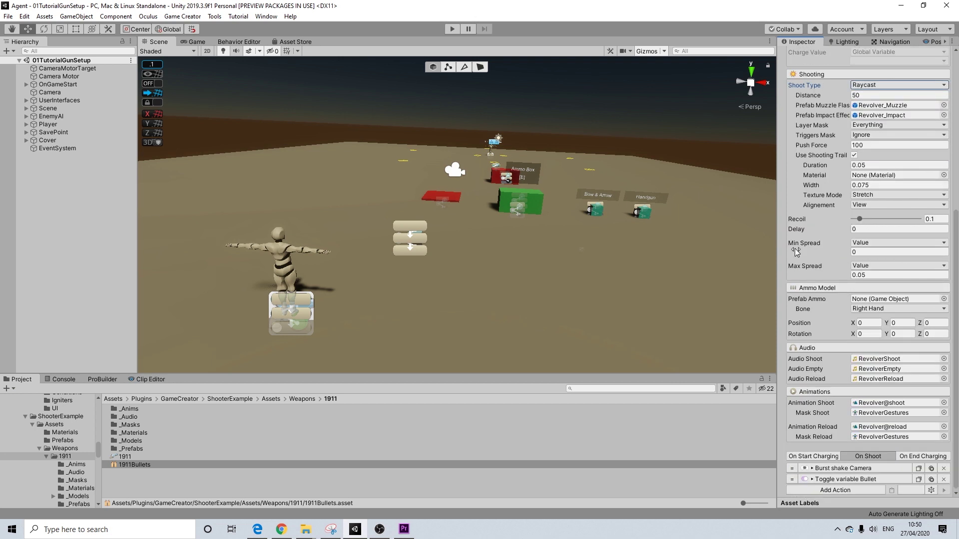
pyautogui.click(944, 359)
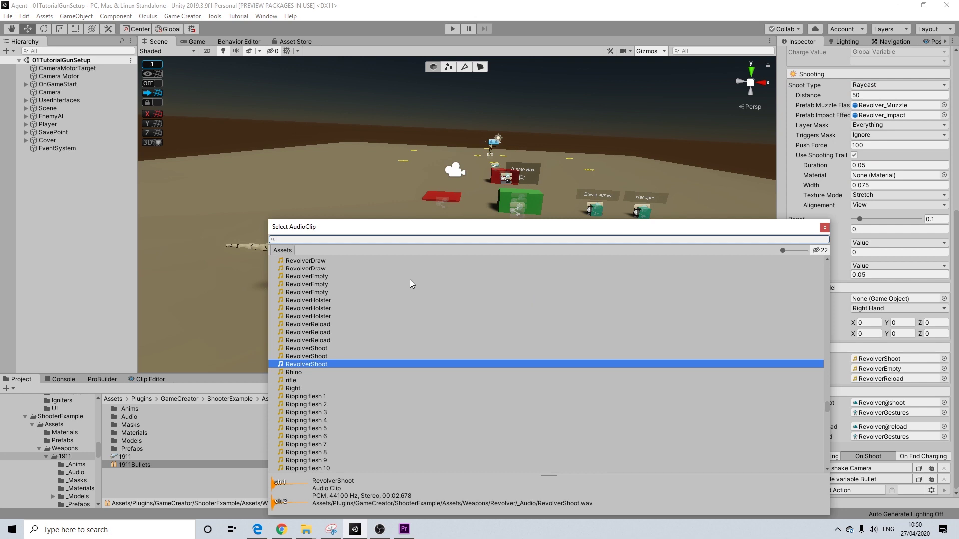
pyautogui.write('1911')
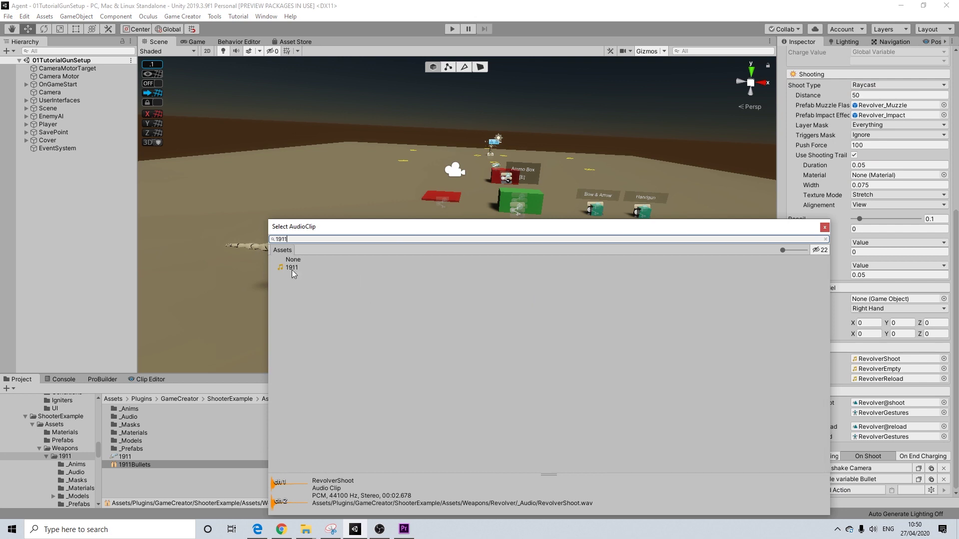
pyautogui.click(292, 268)
pyautogui.click(824, 227)
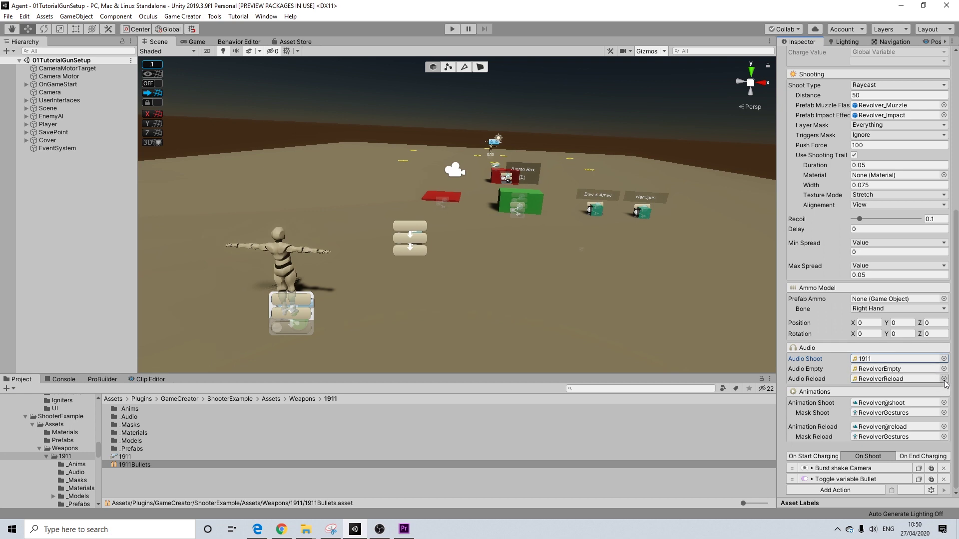
pyautogui.click(943, 379)
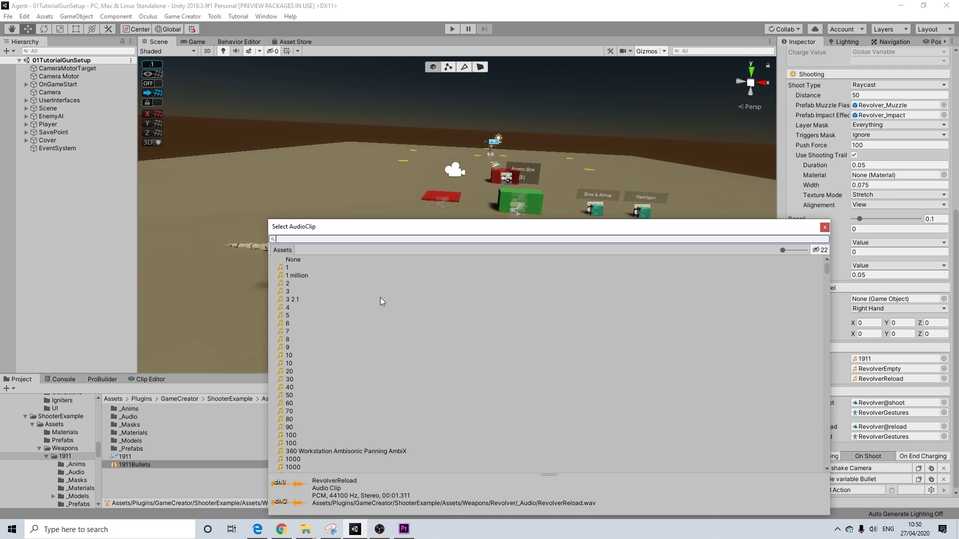
# Search 'pistol re' and set Audio Reload to Pistol Reload 2 instead of RevolverReload
pyautogui.write('pi')
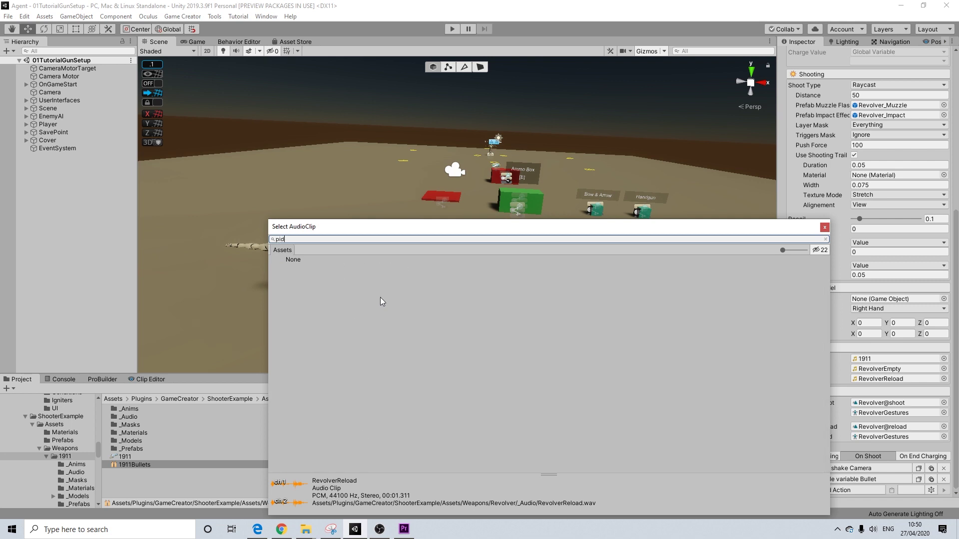
pyautogui.write('sto')
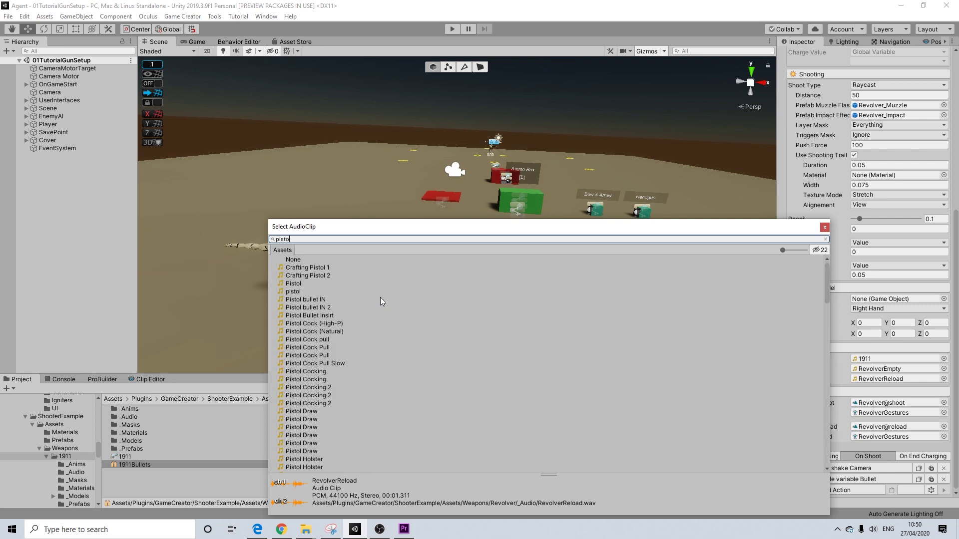
pyautogui.scroll(-5, 320, 387)
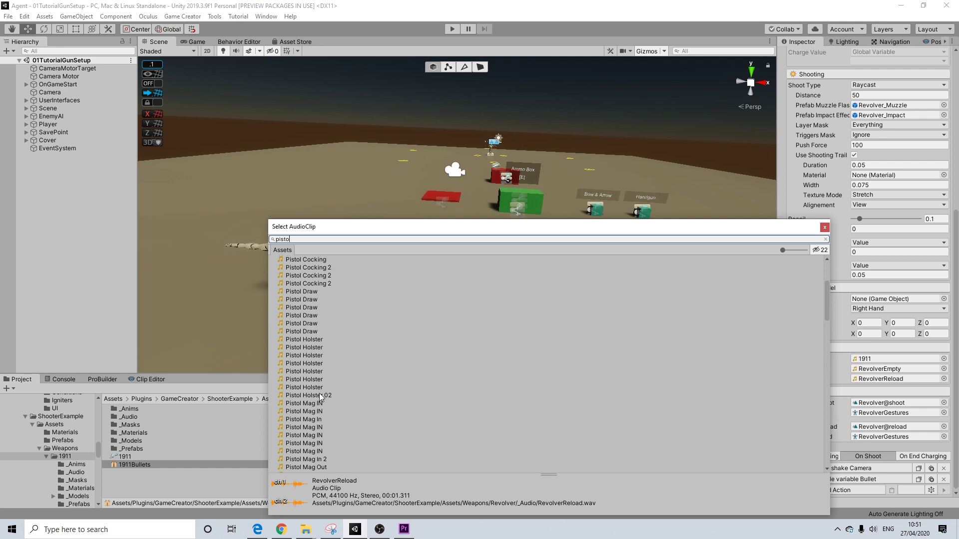
pyautogui.scroll(-10, 320, 394)
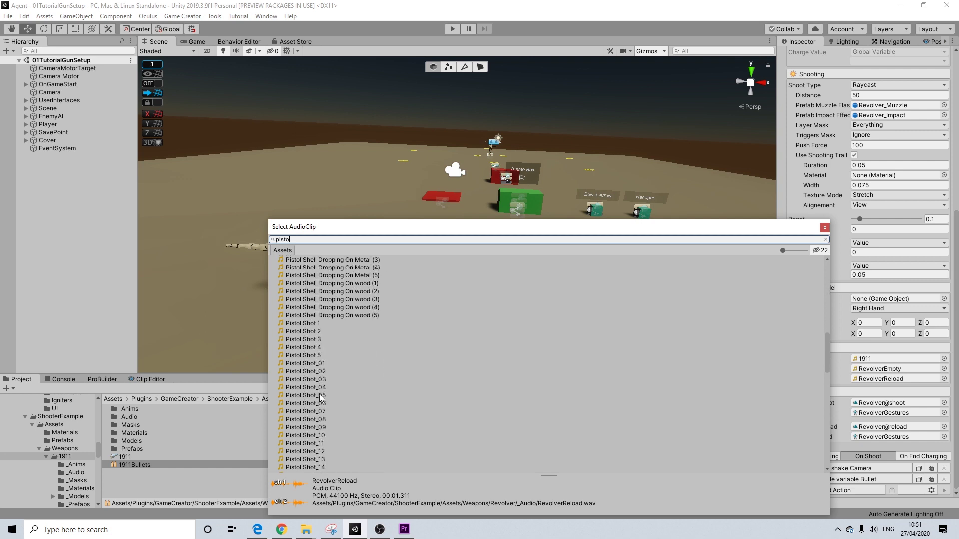
pyautogui.scroll(1, 319, 394)
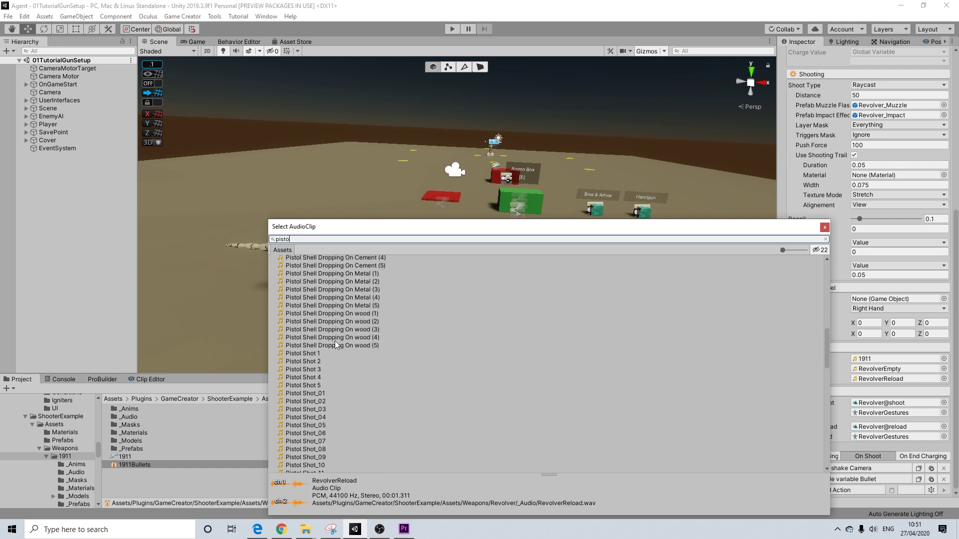
pyautogui.write('re')
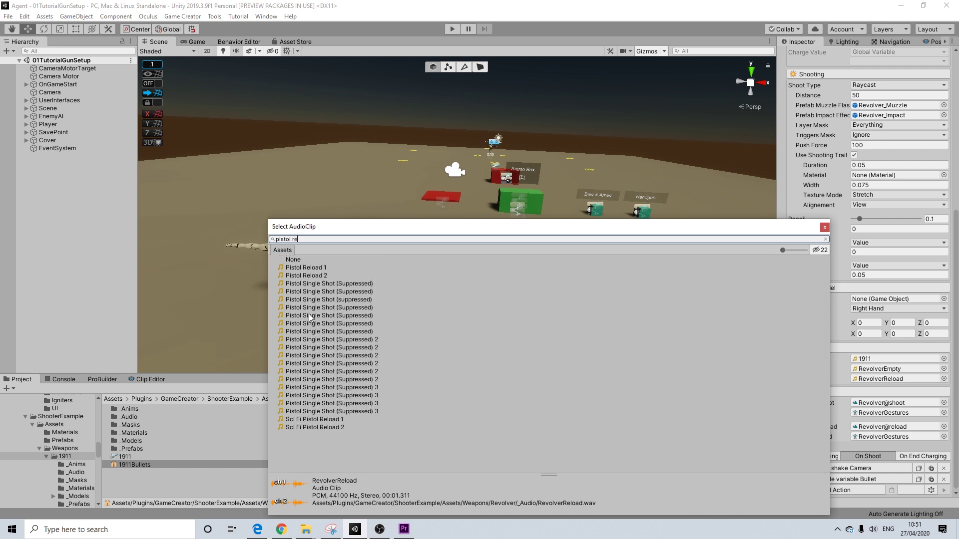
pyautogui.click(313, 268)
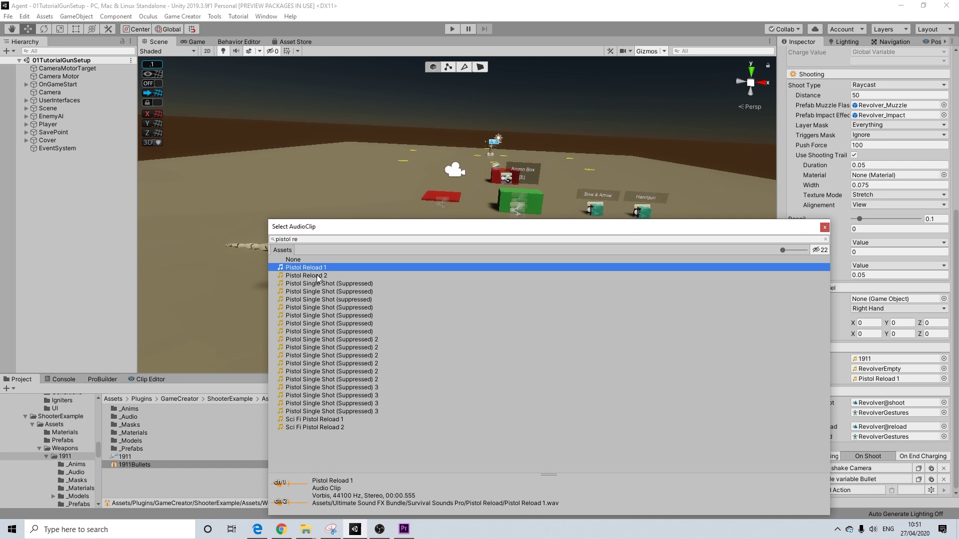
pyautogui.click(319, 276)
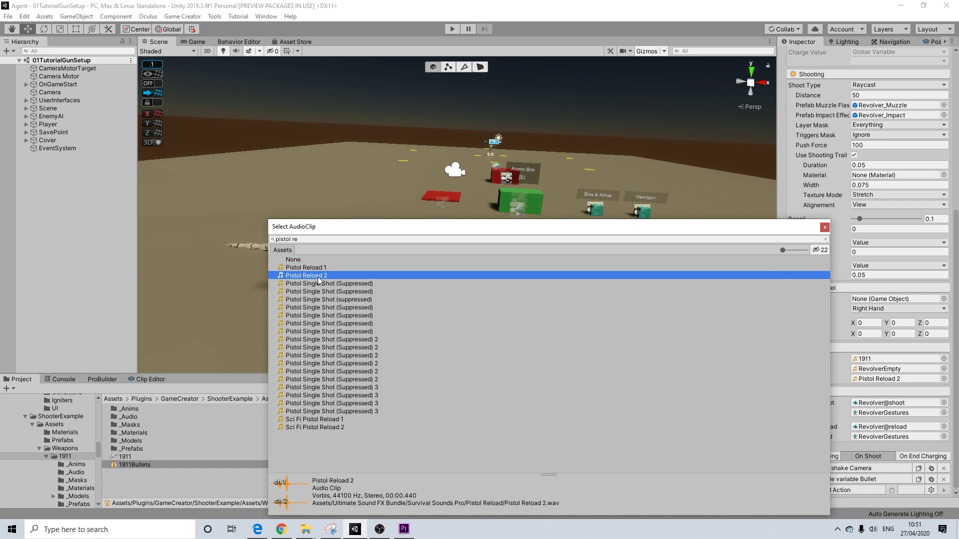
pyautogui.click(824, 229)
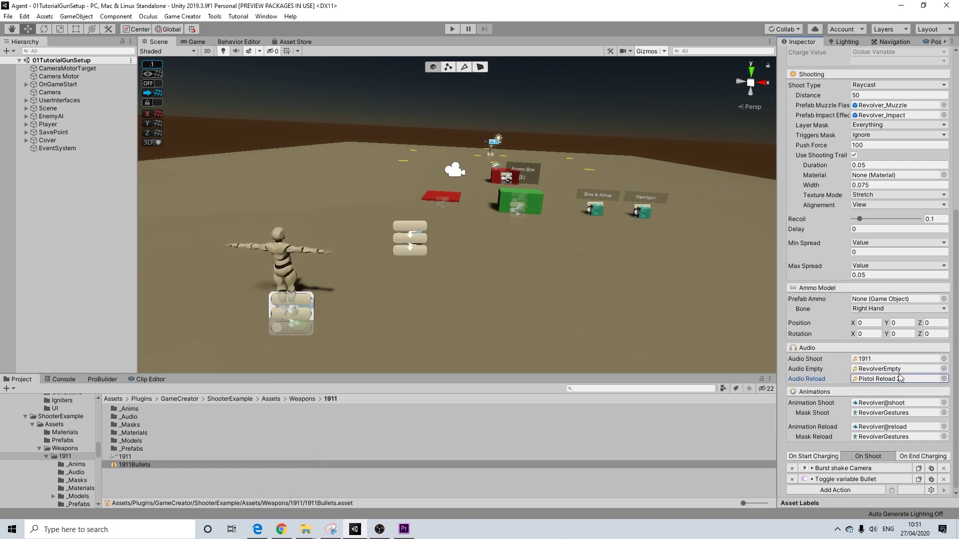
pyautogui.scroll(10, 892, 165)
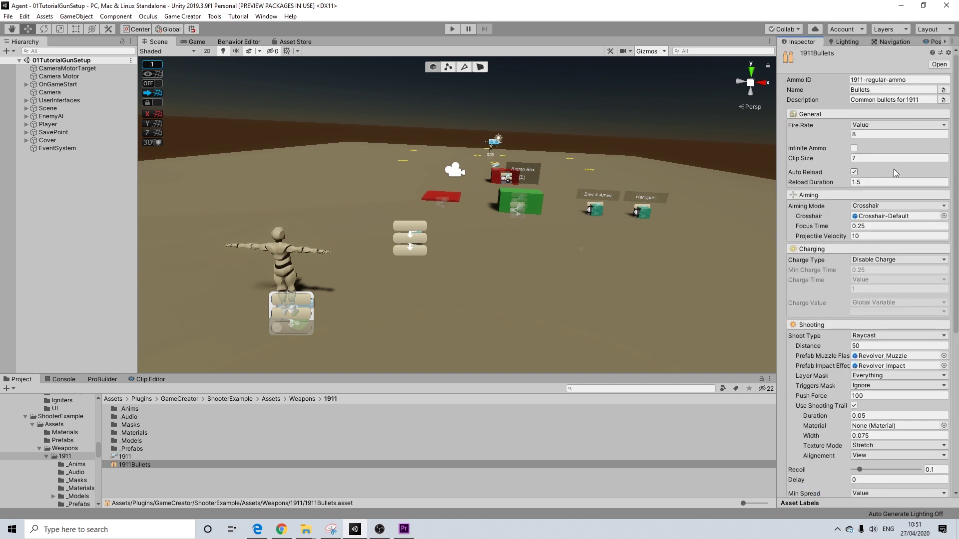
pyautogui.scroll(-10, 894, 171)
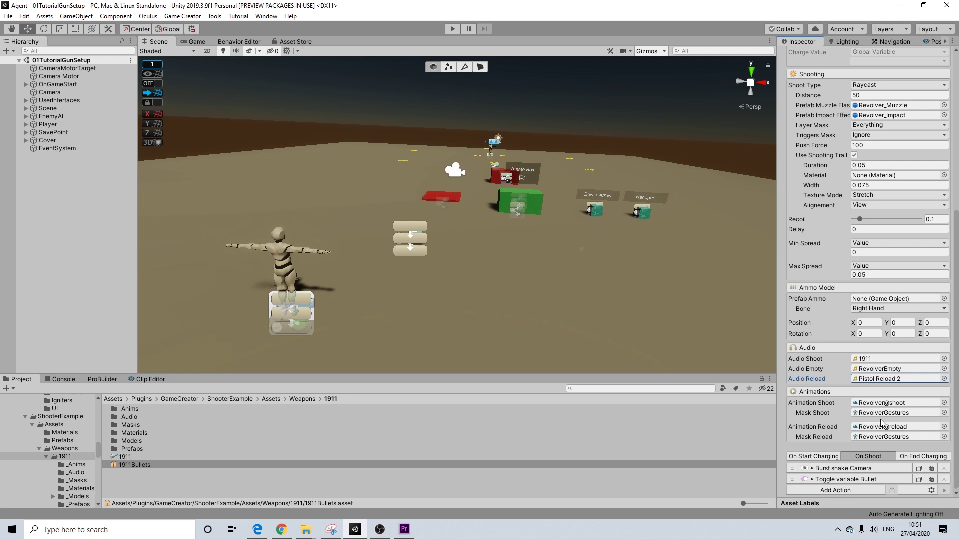
pyautogui.scroll(5, 866, 363)
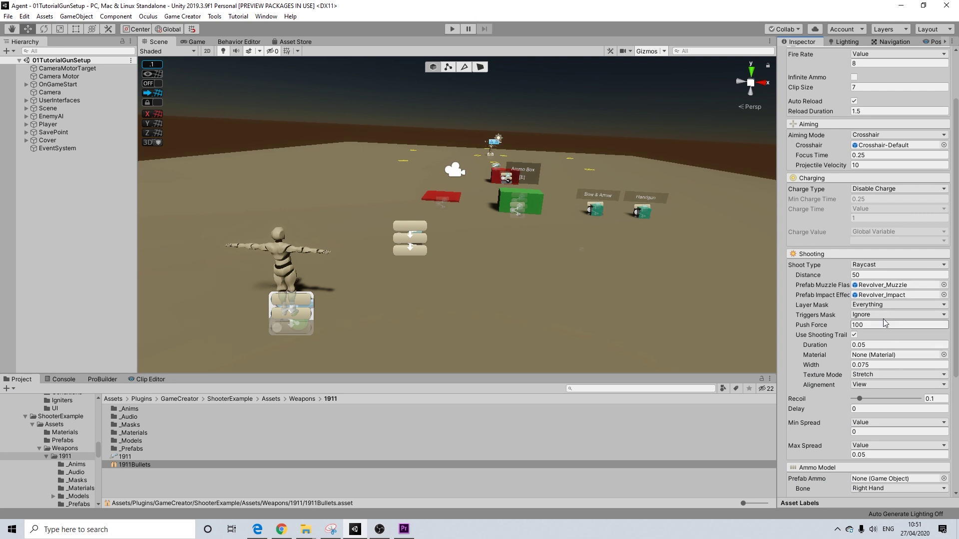
pyautogui.scroll(-3, 876, 345)
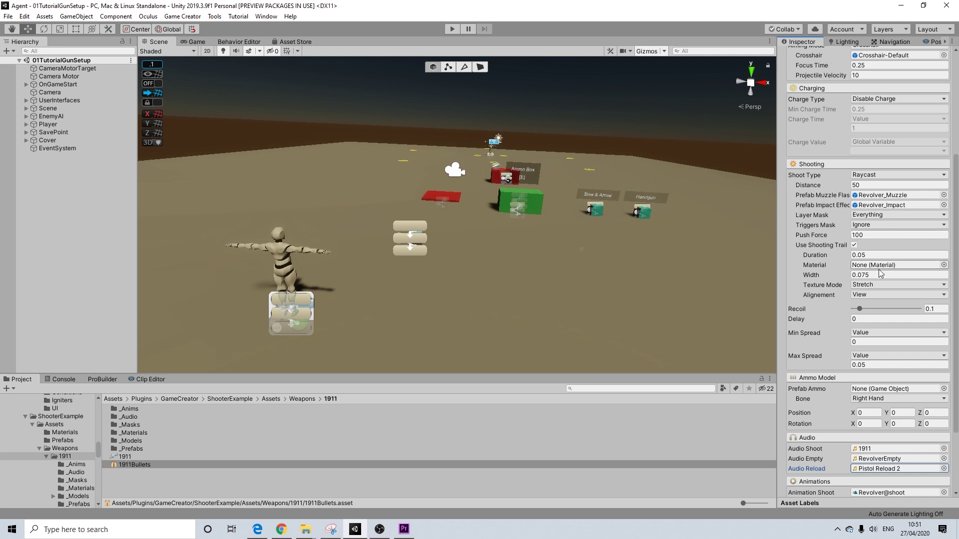
pyautogui.scroll(-3, 873, 309)
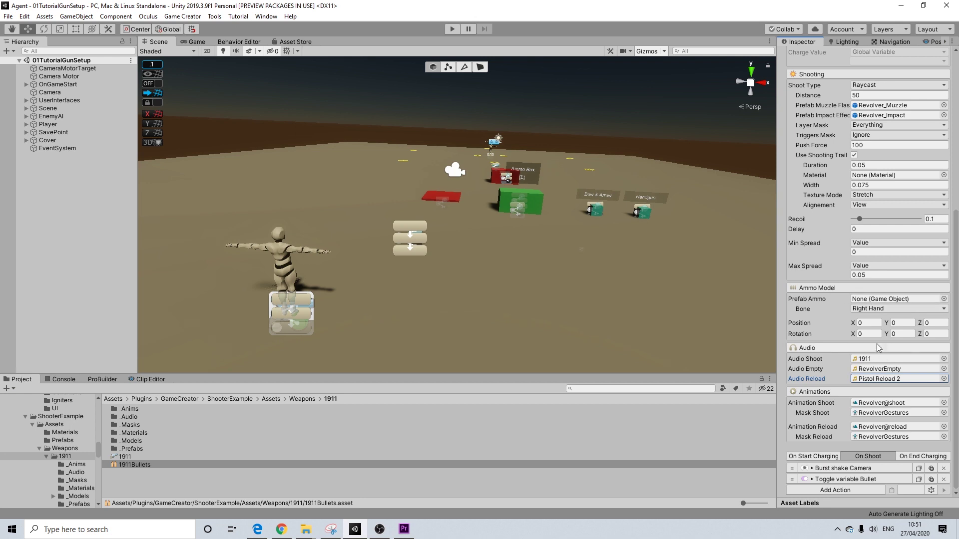
pyautogui.scroll(8, 870, 353)
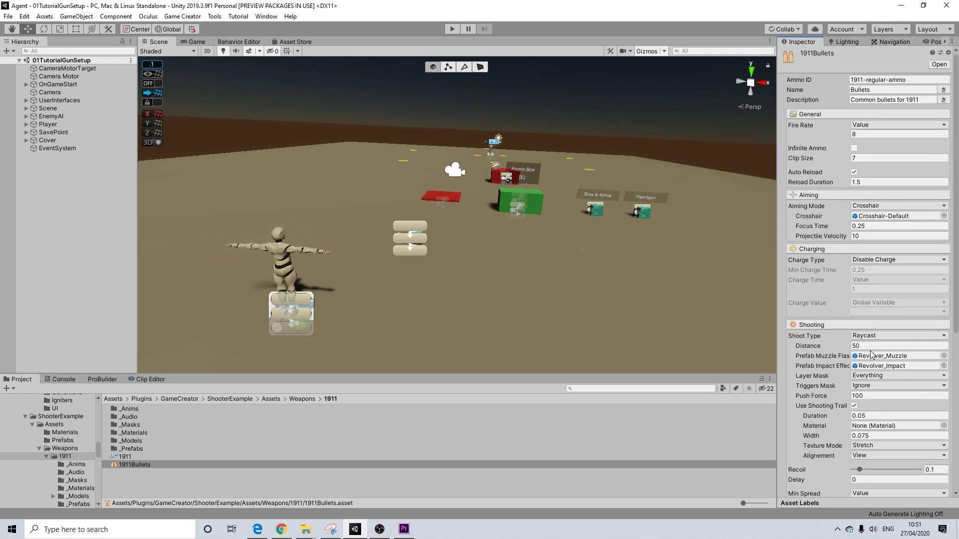
pyautogui.click(868, 126)
pyautogui.click(868, 130)
pyautogui.click(879, 207)
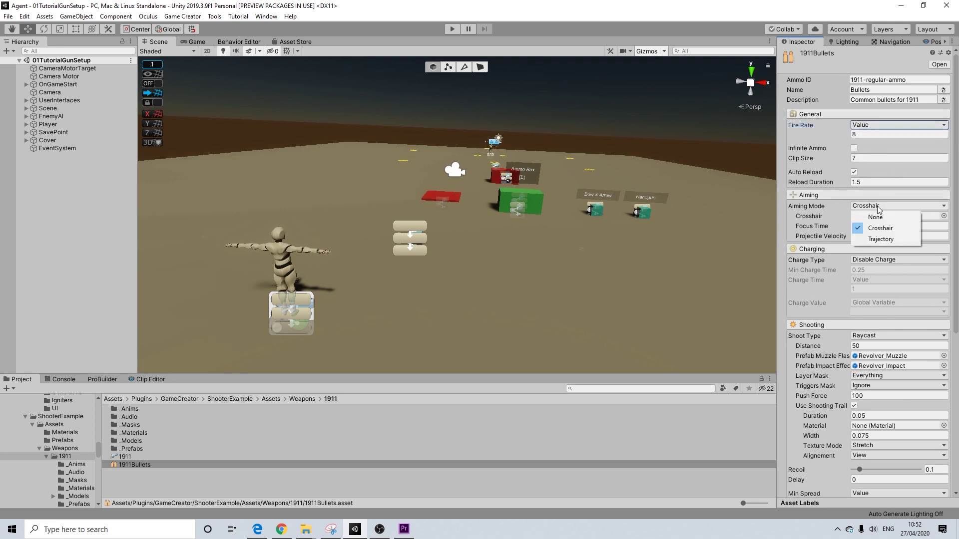
pyautogui.click(880, 206)
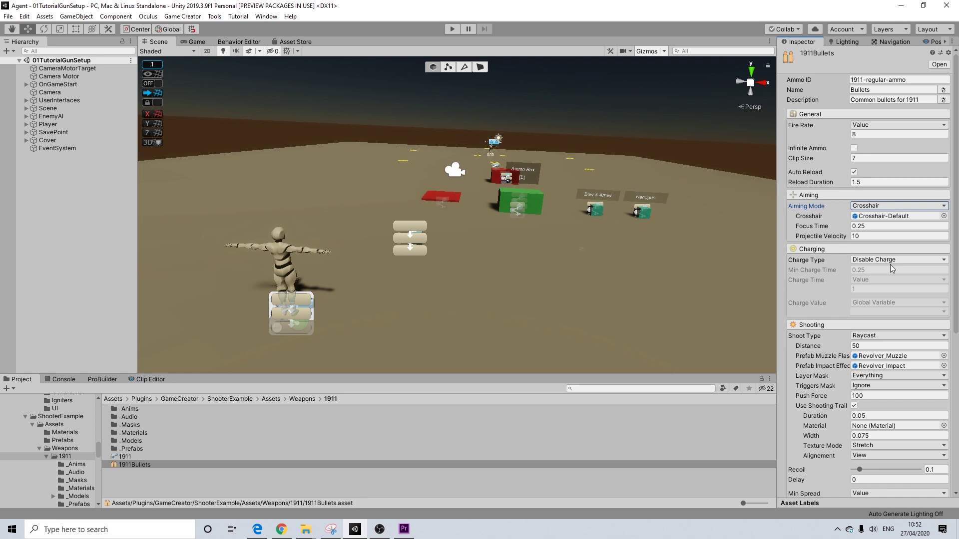
pyautogui.scroll(-3, 905, 270)
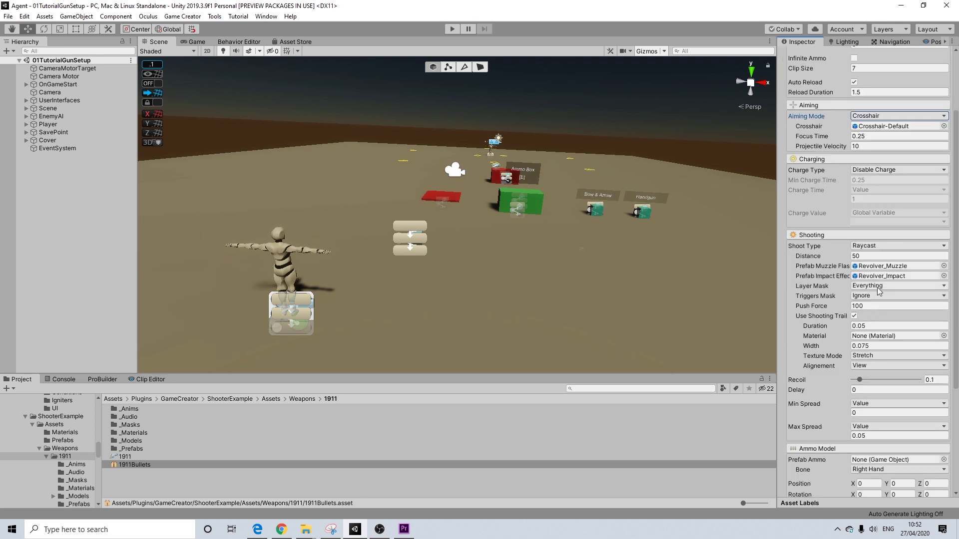
pyautogui.scroll(-5, 877, 330)
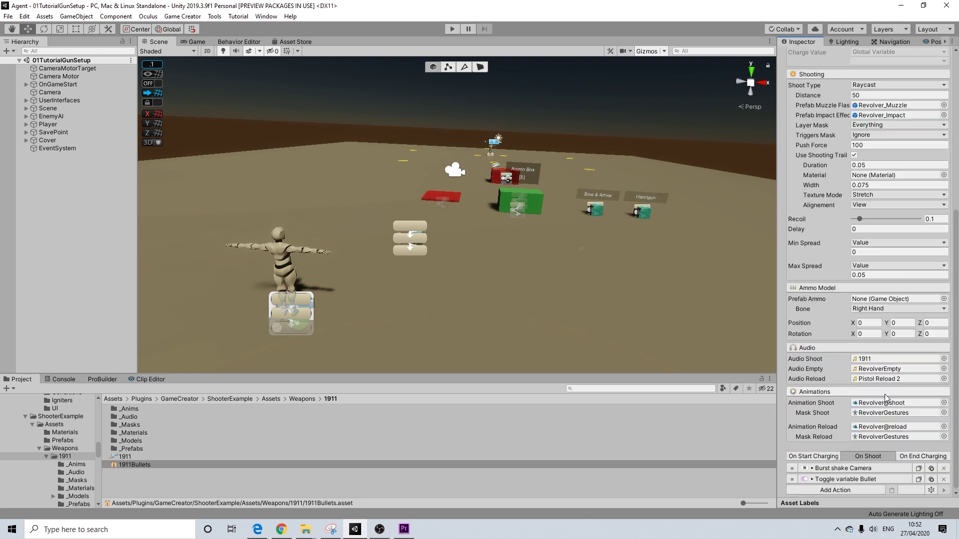
pyautogui.click(811, 456)
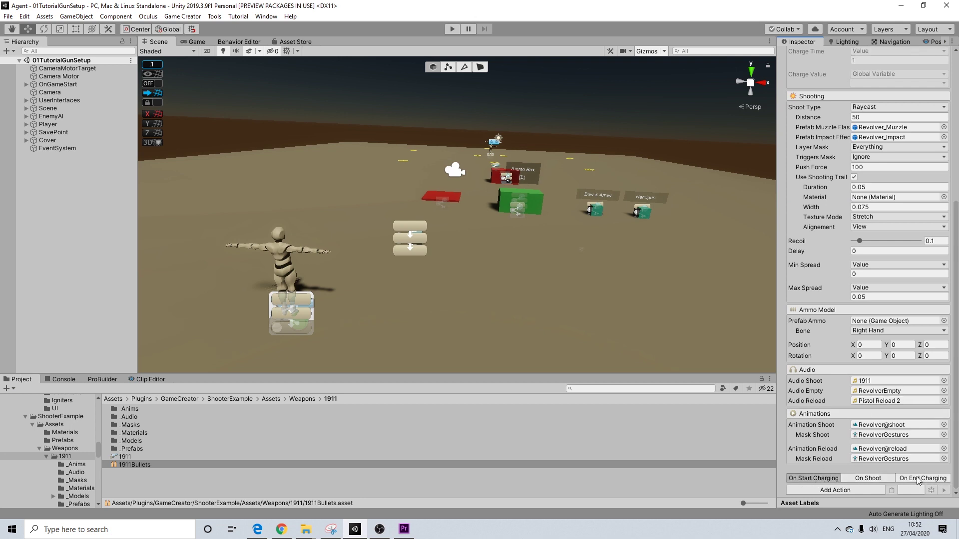
pyautogui.click(921, 479)
pyautogui.click(826, 480)
pyautogui.scroll(3, 899, 210)
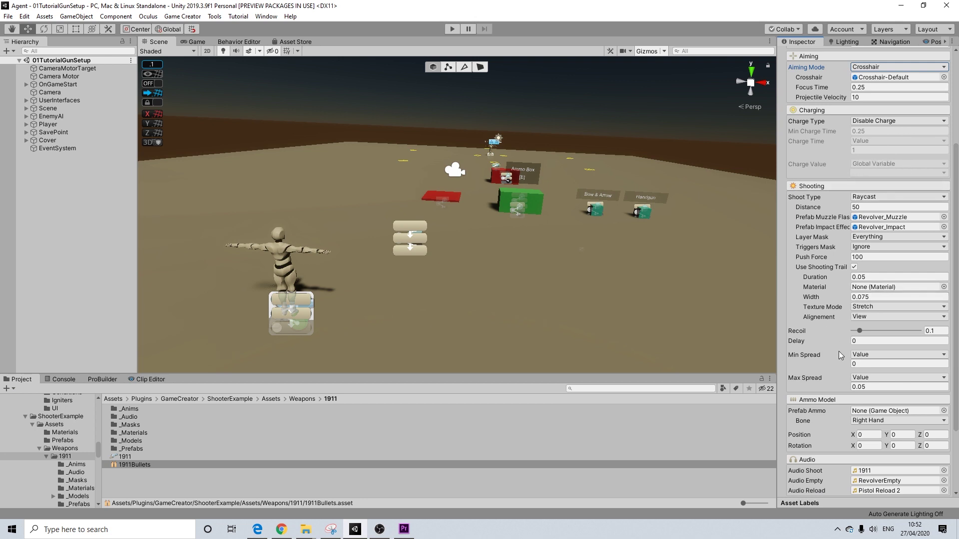
pyautogui.scroll(-3, 844, 357)
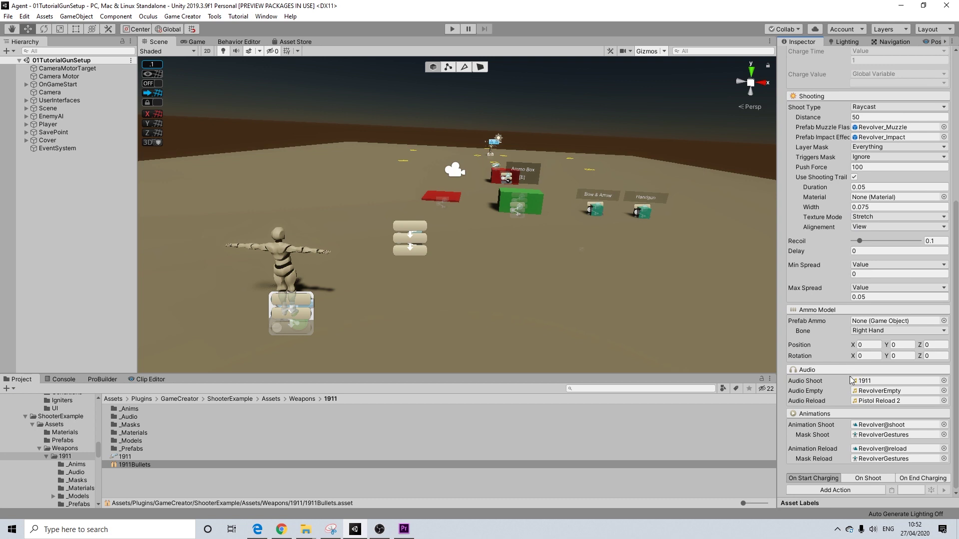
pyautogui.click(928, 479)
pyautogui.click(823, 479)
pyautogui.click(929, 480)
pyautogui.click(825, 480)
pyautogui.click(912, 479)
pyautogui.click(872, 478)
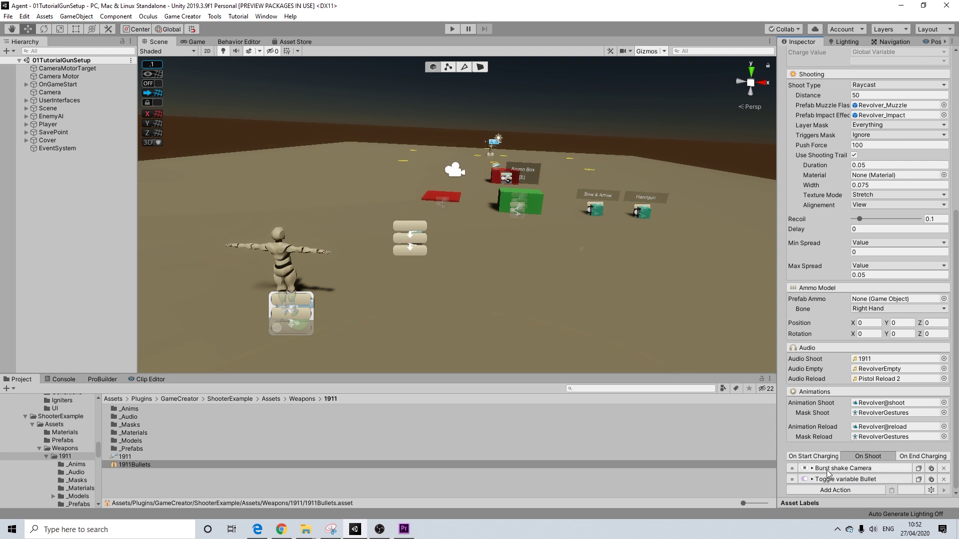
pyautogui.click(846, 470)
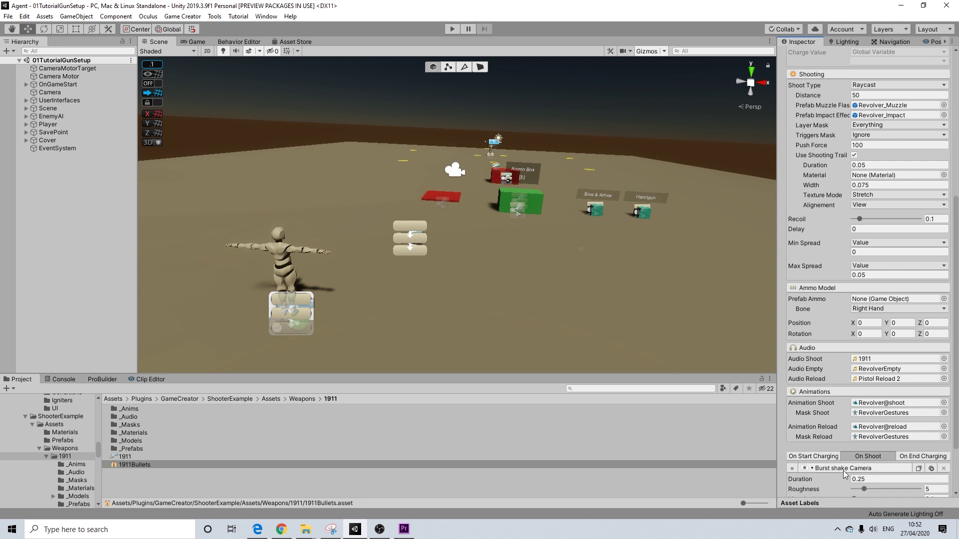
pyautogui.scroll(-3, 838, 471)
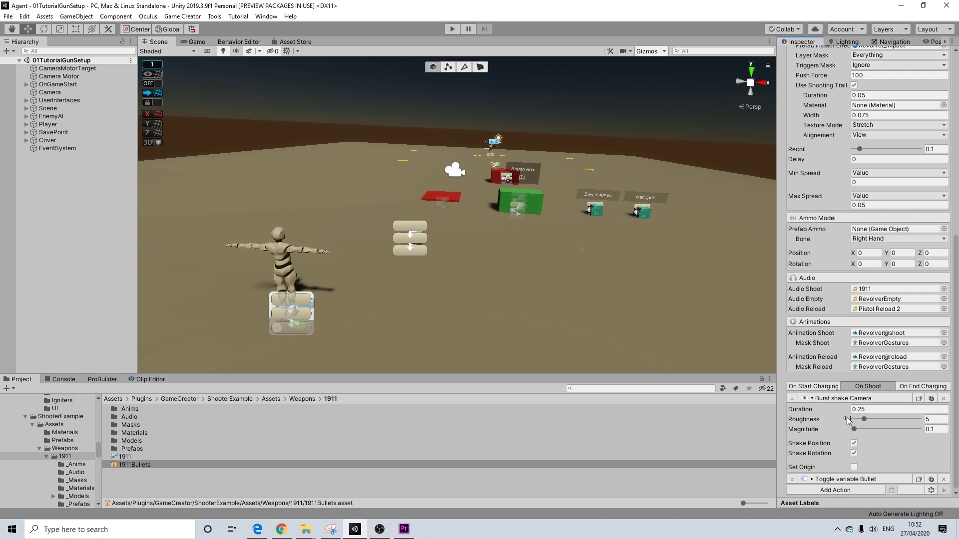
pyautogui.click(847, 401)
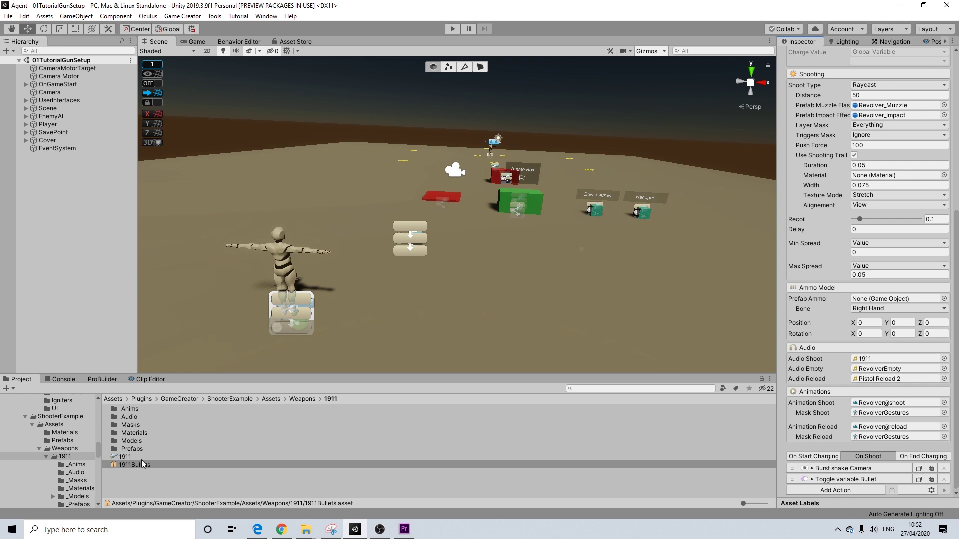
# Set the 1911 weapon's Audio Draw sound to Pistol Draw
pyautogui.click(126, 456)
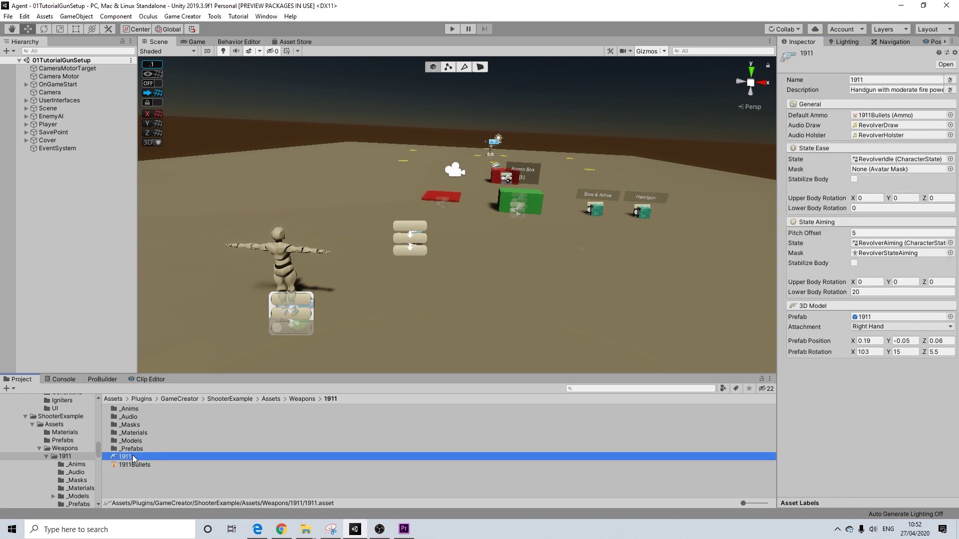
pyautogui.click(951, 126)
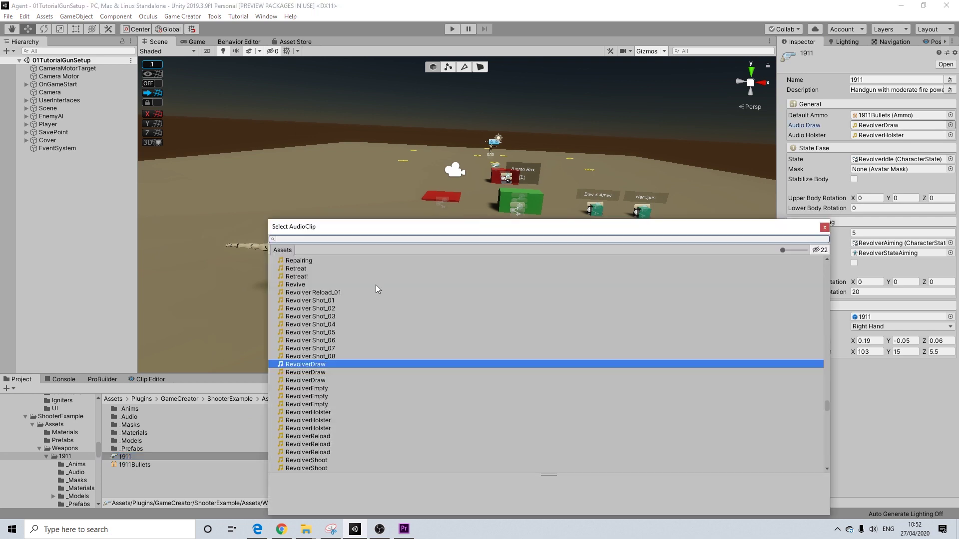
pyautogui.write('[o')
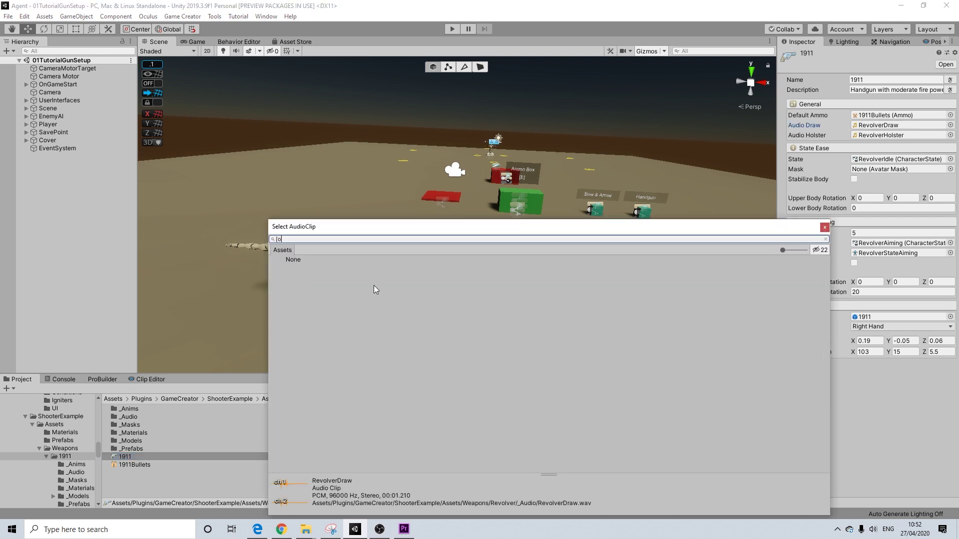
pyautogui.press('BackSpace')
pyautogui.press('BackSpace')
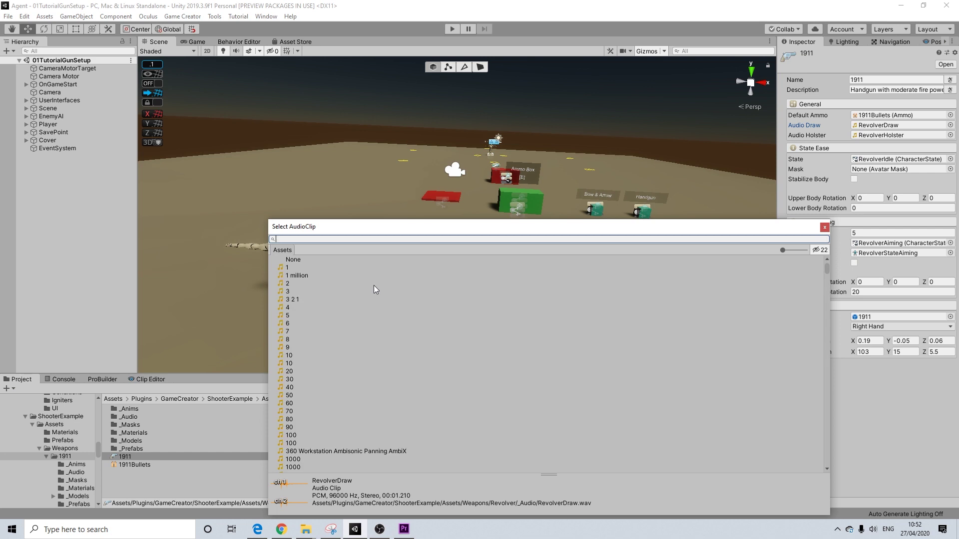
pyautogui.write('pistol')
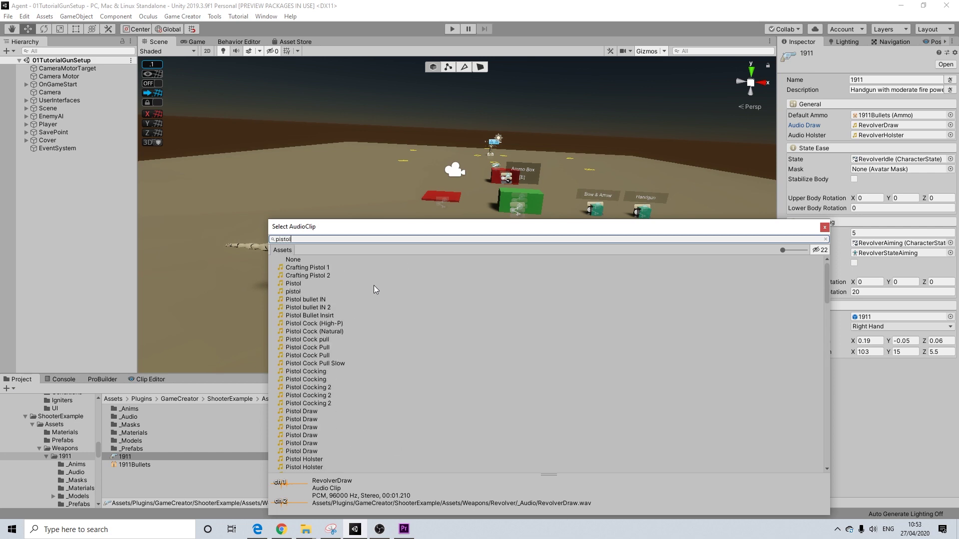
pyautogui.write(' dr')
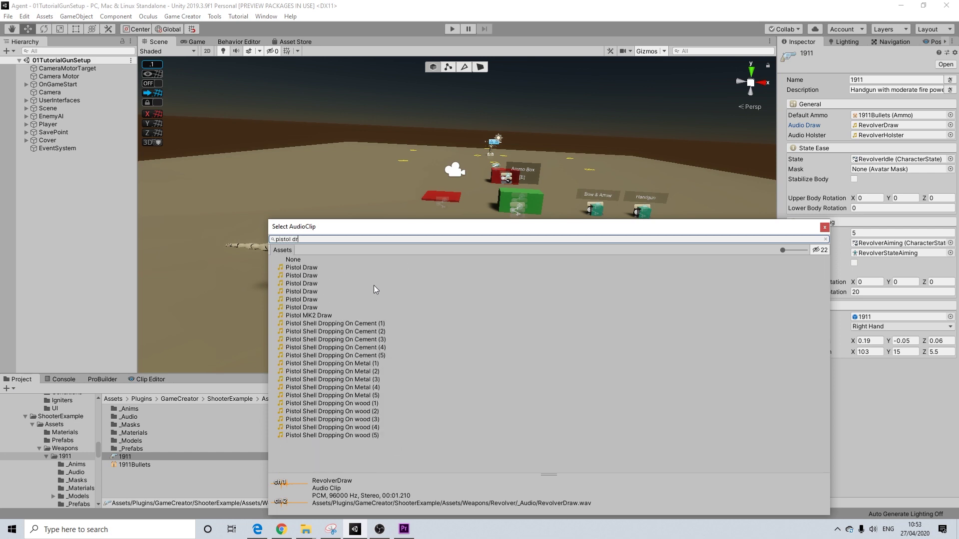
pyautogui.click(308, 268)
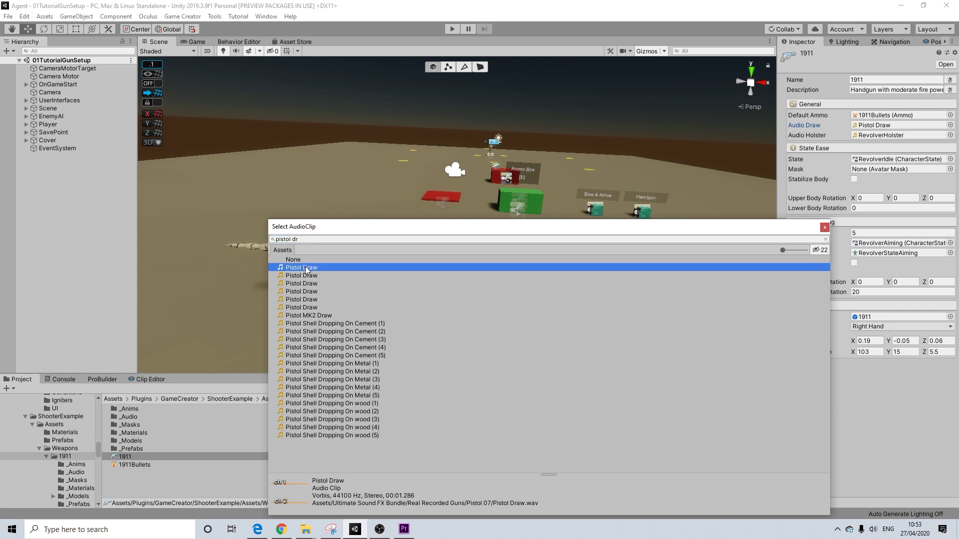
pyautogui.click(825, 227)
# Set the Audio Holster sound to Pistol Holster
pyautogui.click(950, 135)
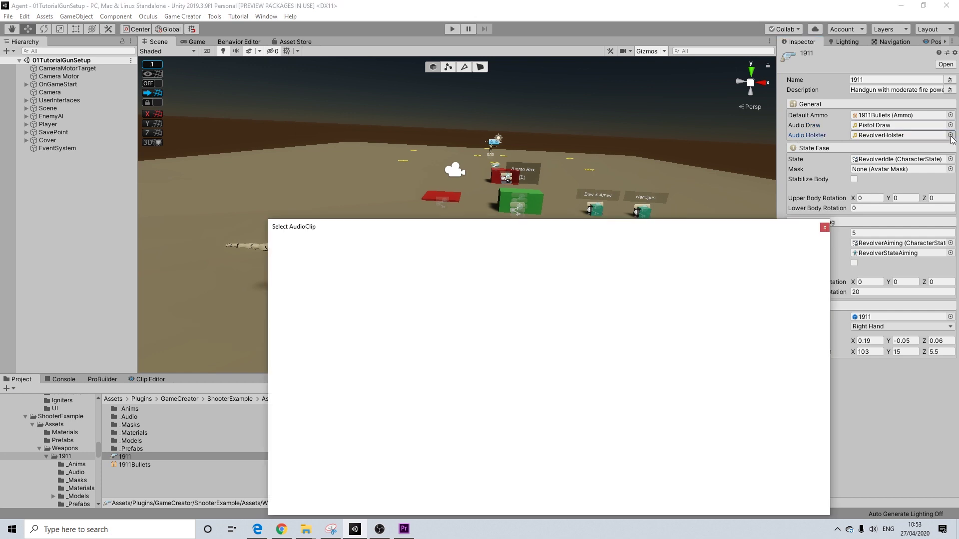
pyautogui.write('pistol hol')
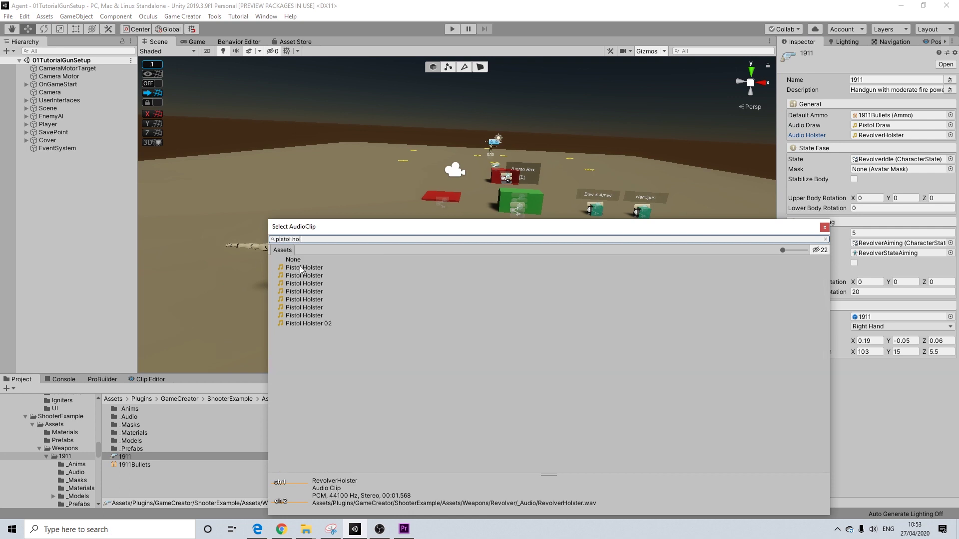
pyautogui.press('Escape')
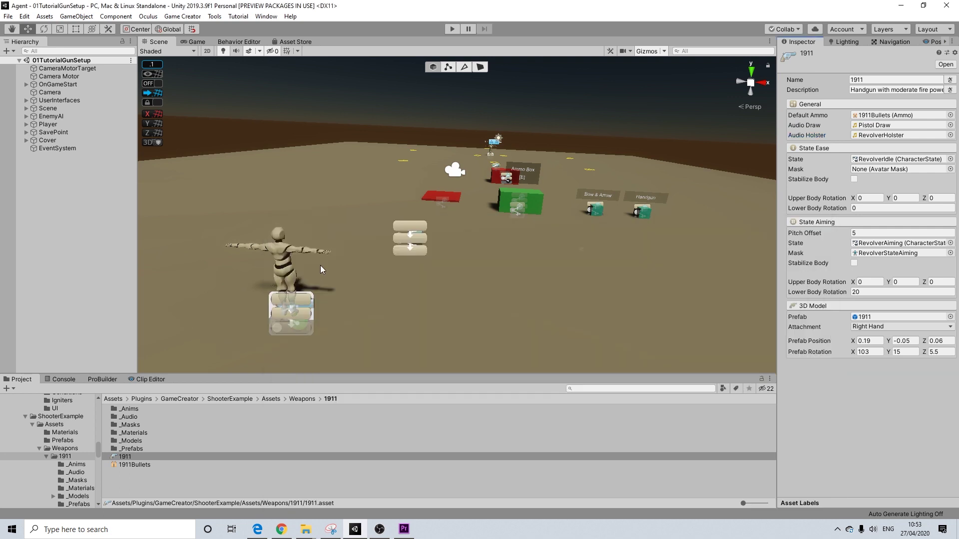
pyautogui.click(950, 134)
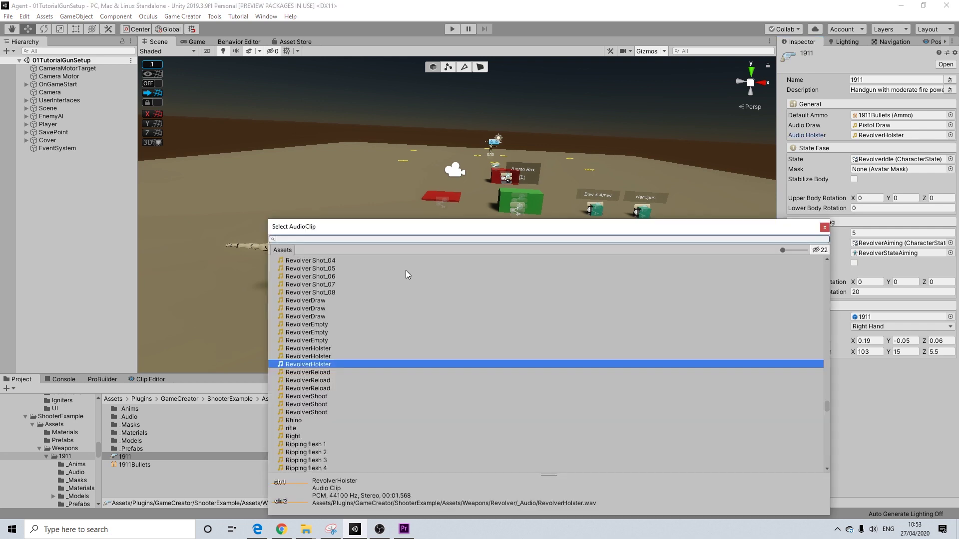
pyautogui.write('pistol')
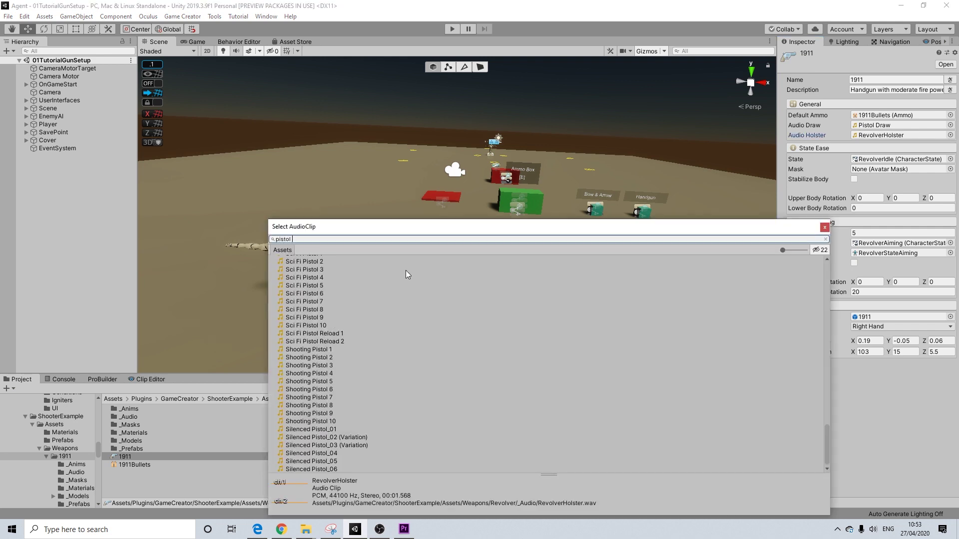
pyautogui.write(' holster')
pyautogui.press('Escape')
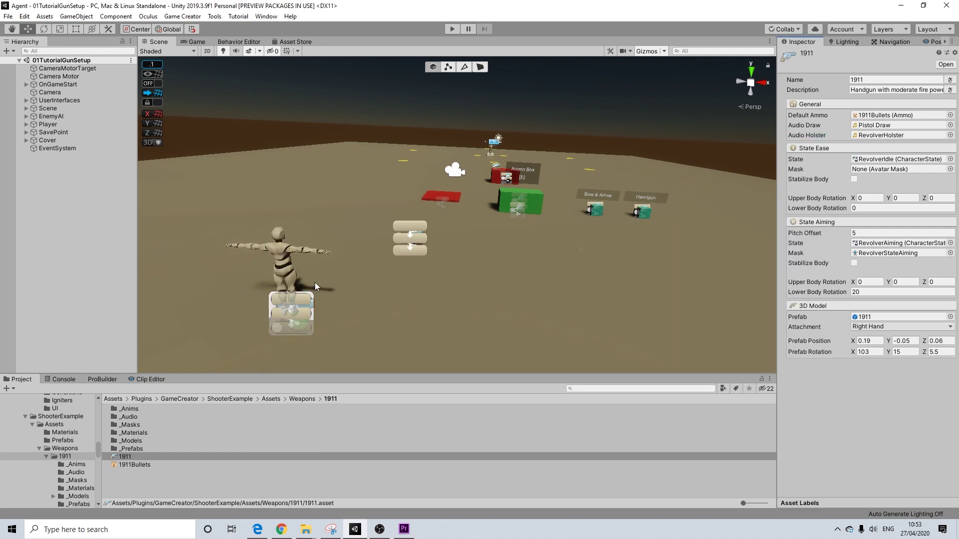
pyautogui.click(949, 134)
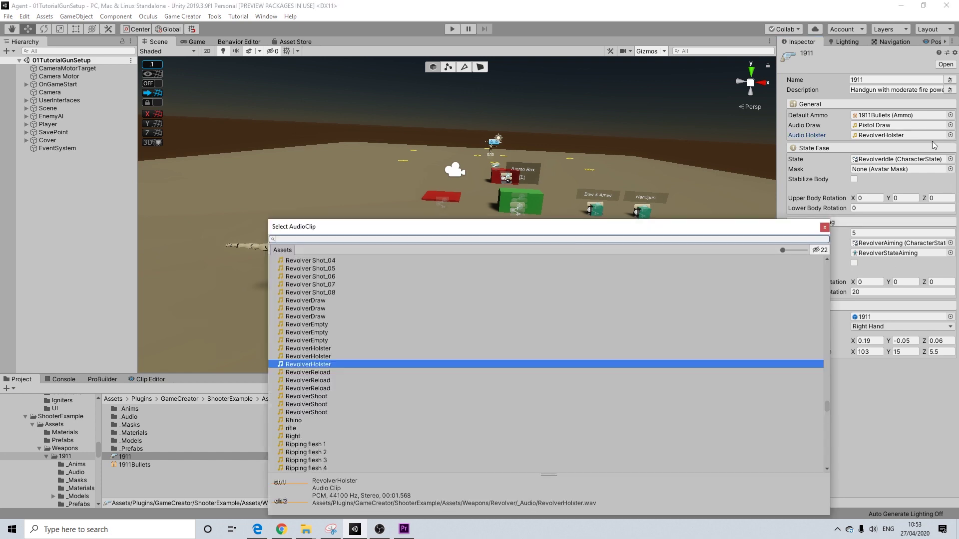
pyautogui.write('pistol')
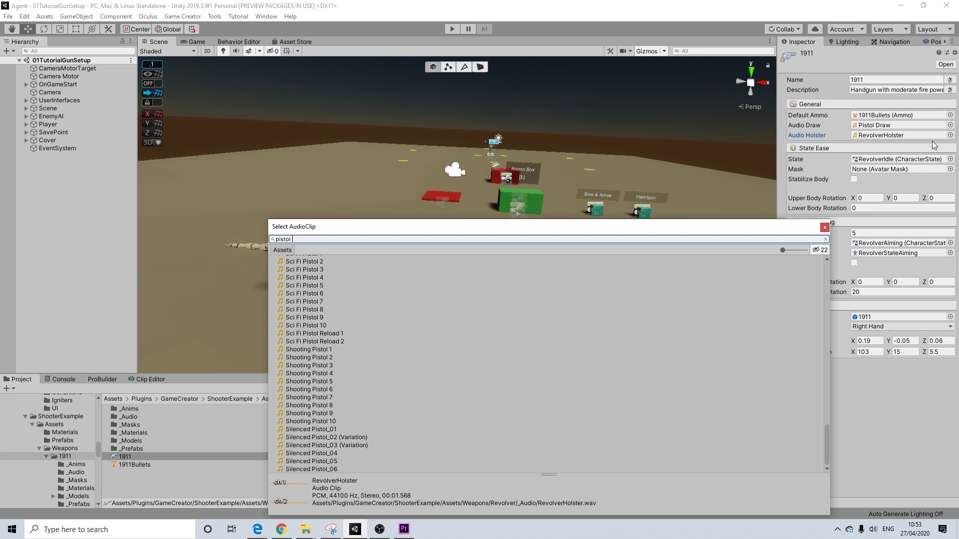
pyautogui.write('hol')
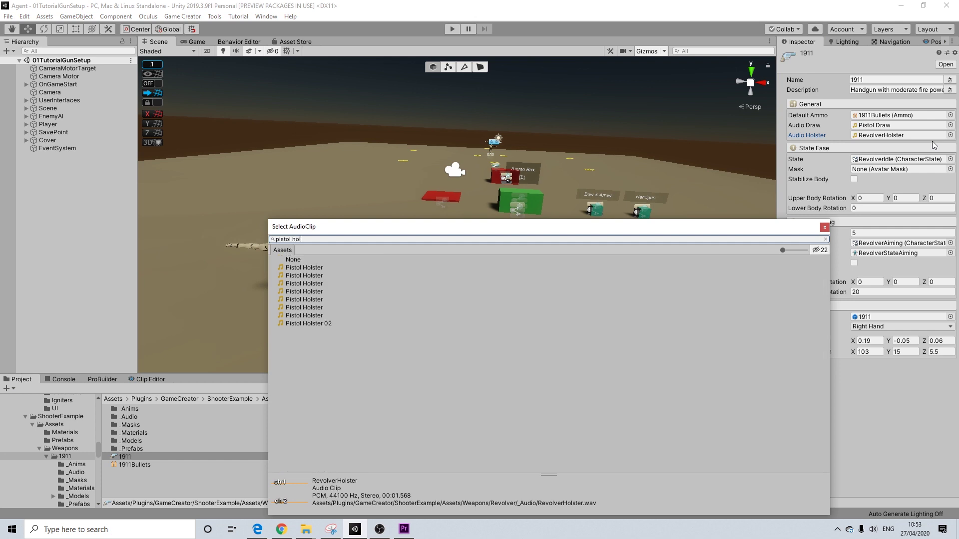
pyautogui.press('Down')
pyautogui.press('Down')
pyautogui.press('Return')
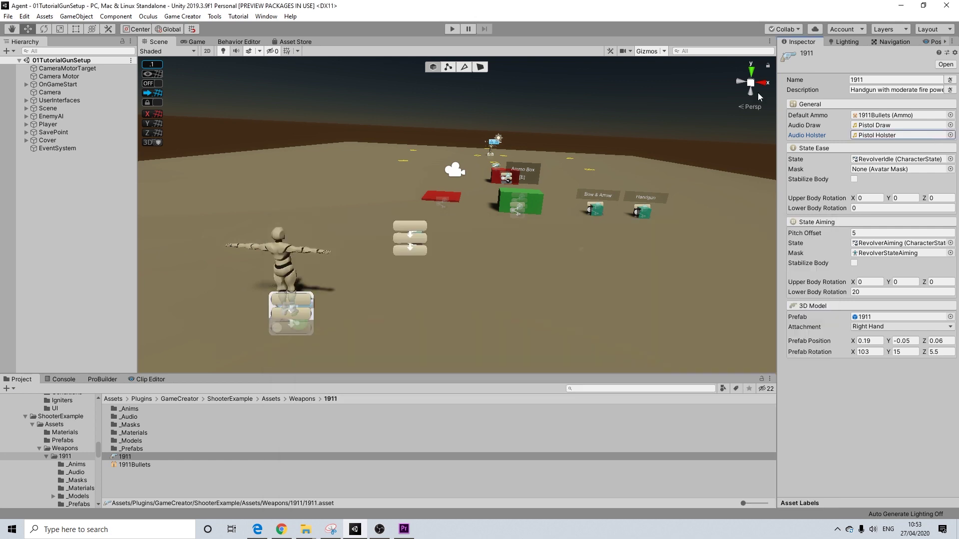
# Bring up the 1911Bullets ammo settings again
pyautogui.moveTo(468, 195); pyautogui.dragTo(449, 196, button='middle')
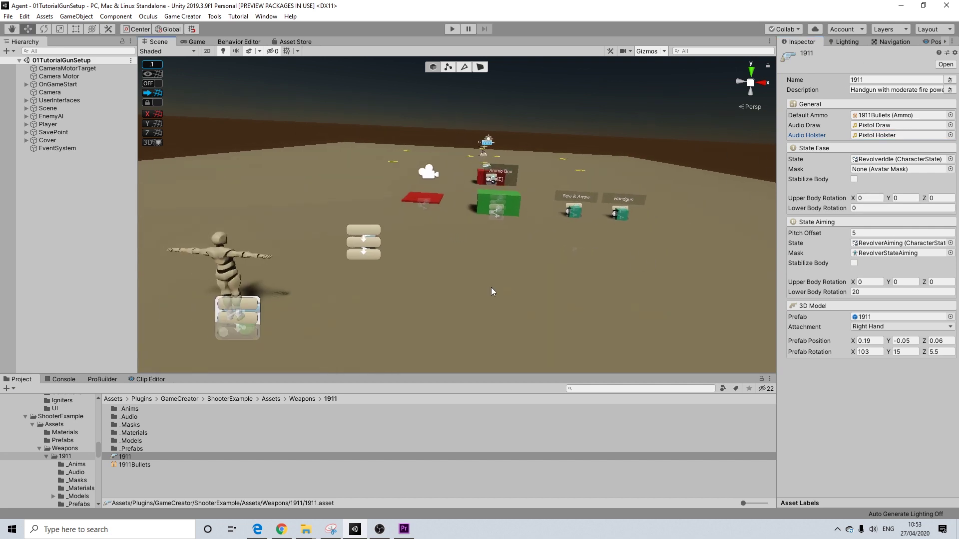
pyautogui.moveTo(487, 288); pyautogui.dragTo(504, 289, button='middle')
pyautogui.scroll(-1, 502, 280)
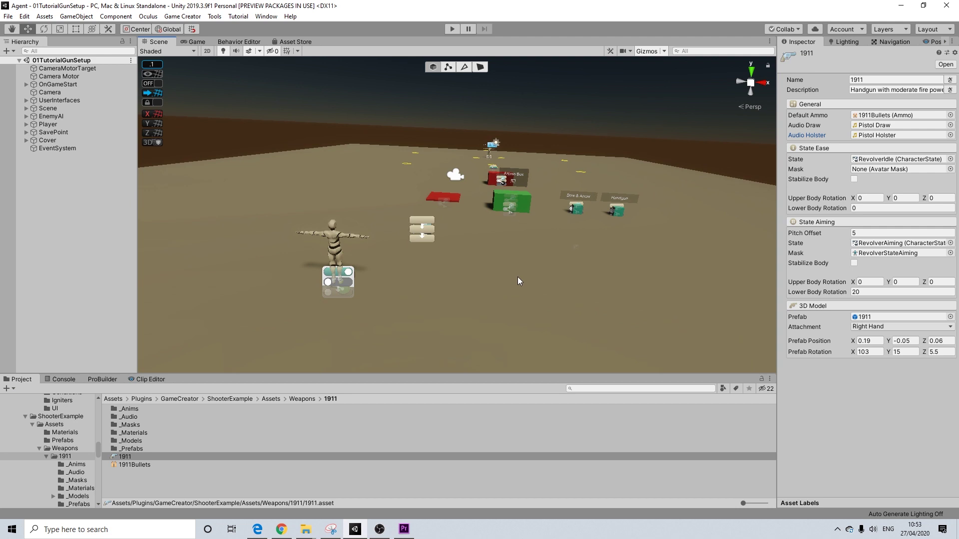
pyautogui.click(132, 466)
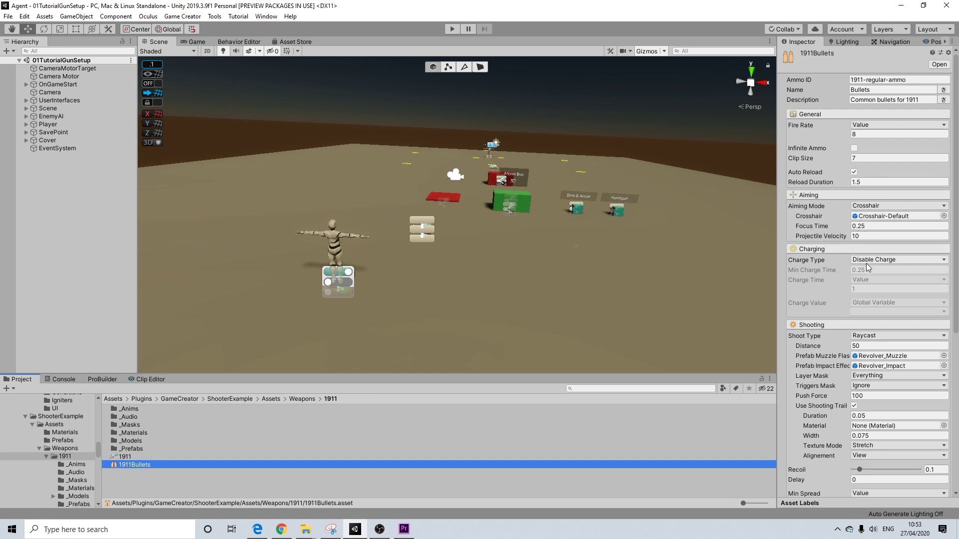
# Review 1911Bullets: Raycast shooting at distance 50, 1911 shoot and Pistol Reload 2 sounds
pyautogui.scroll(-3, 875, 265)
pyautogui.scroll(-3, 878, 272)
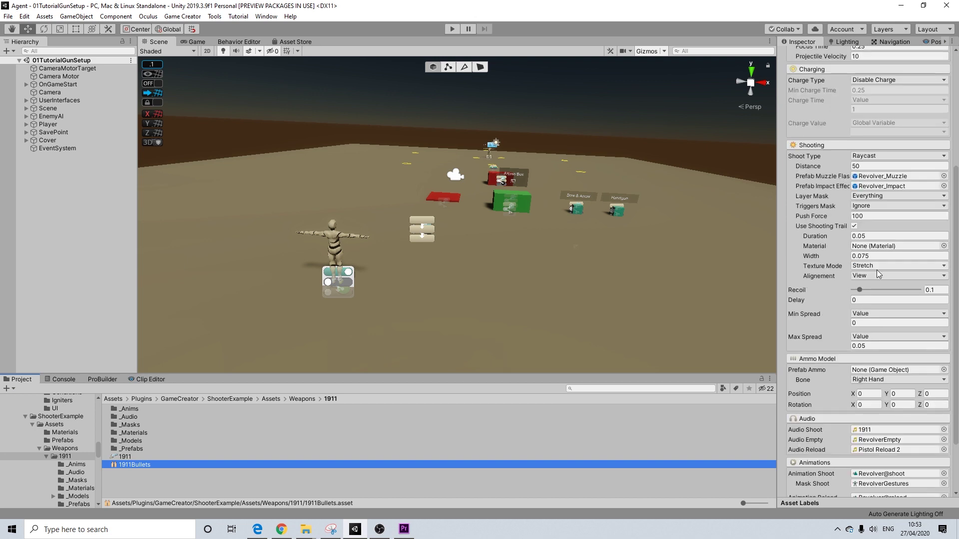
pyautogui.scroll(-3, 896, 299)
pyautogui.scroll(8, 896, 303)
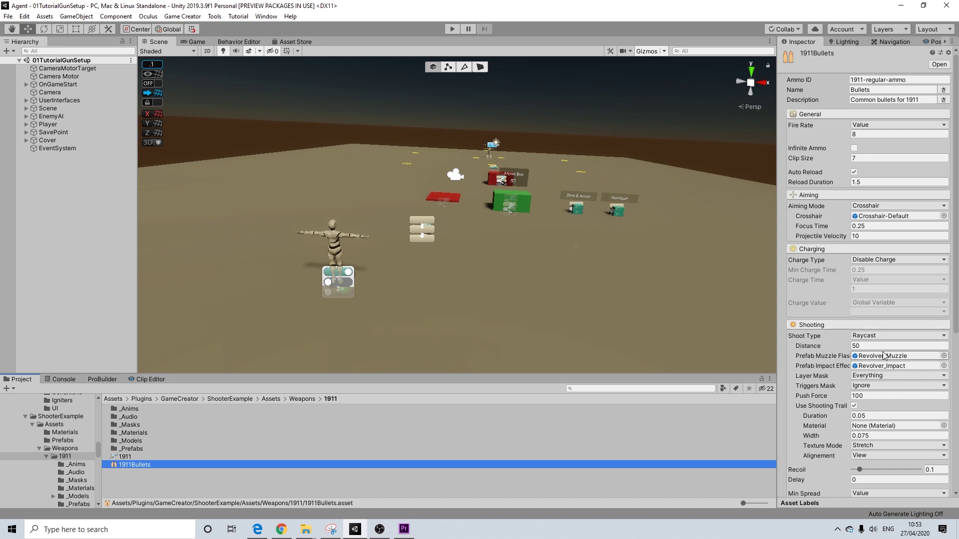
pyautogui.scroll(-3, 879, 389)
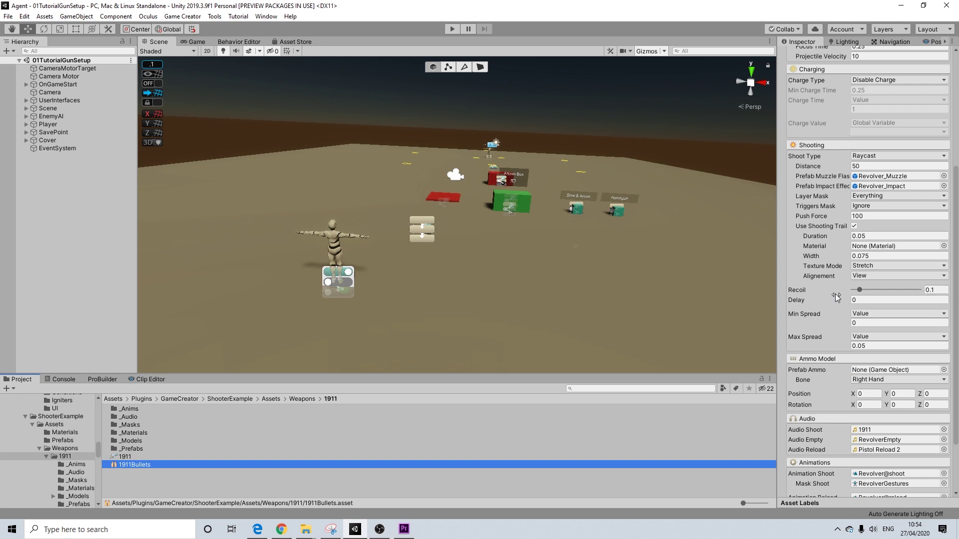
# Run Play mode briefly to test the setup, then stop it
pyautogui.click(451, 29)
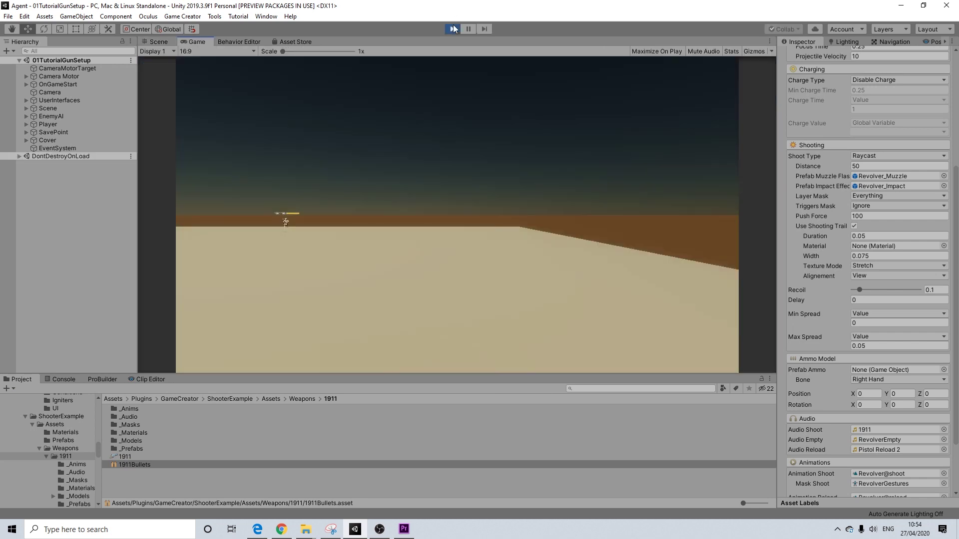
pyautogui.click(452, 29)
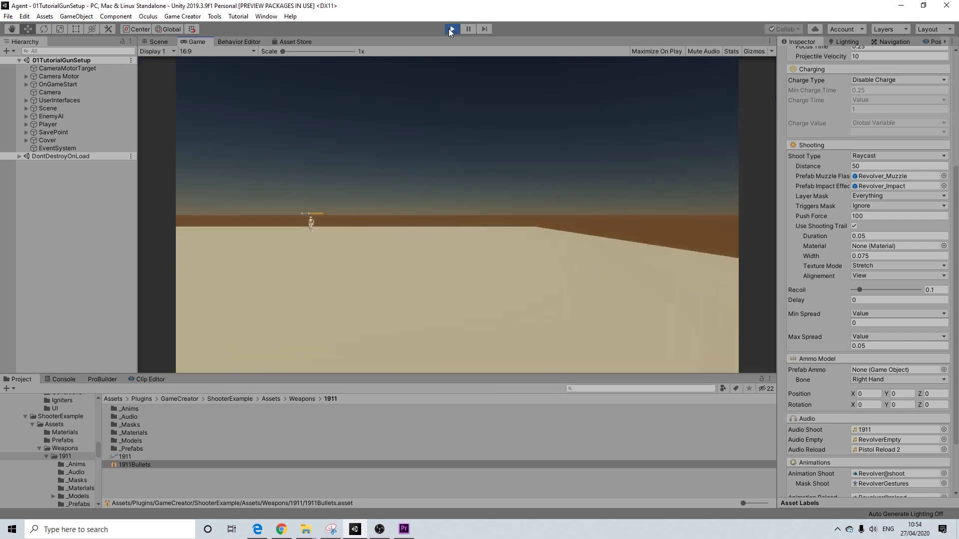
pyautogui.moveTo(558, 209); pyautogui.dragTo(475, 238, button='middle')
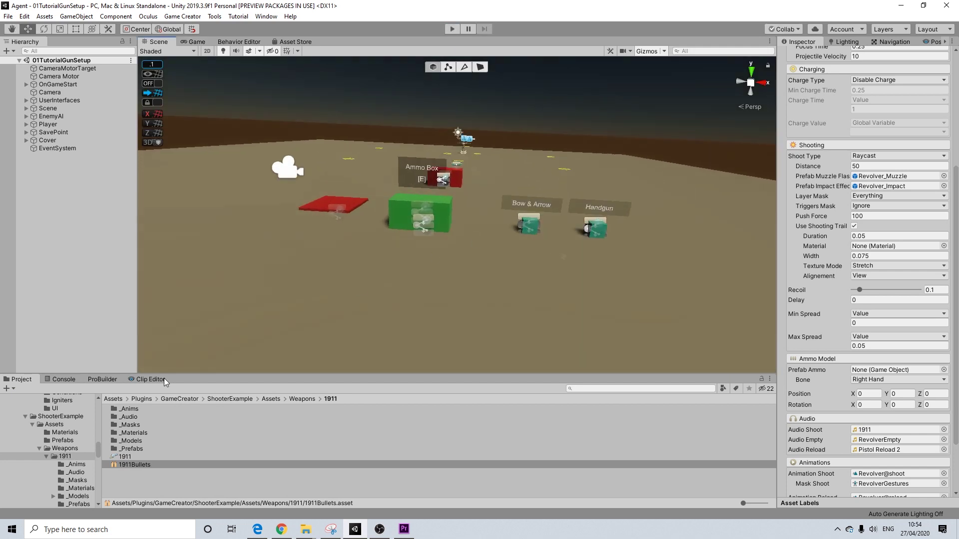
# Select the green ammo box's CommonAmmo trigger and open its ActionsAmmo action list
pyautogui.click(128, 457)
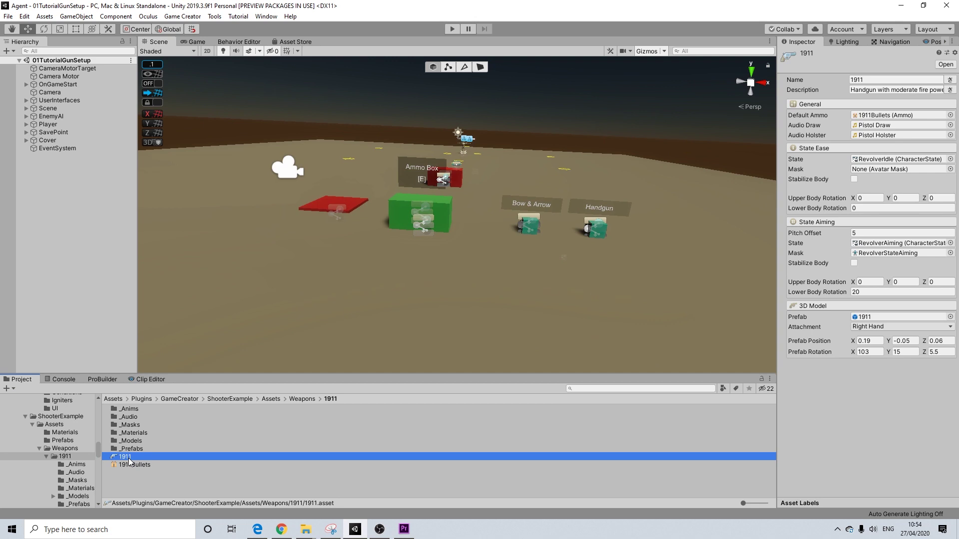
pyautogui.scroll(4, 369, 287)
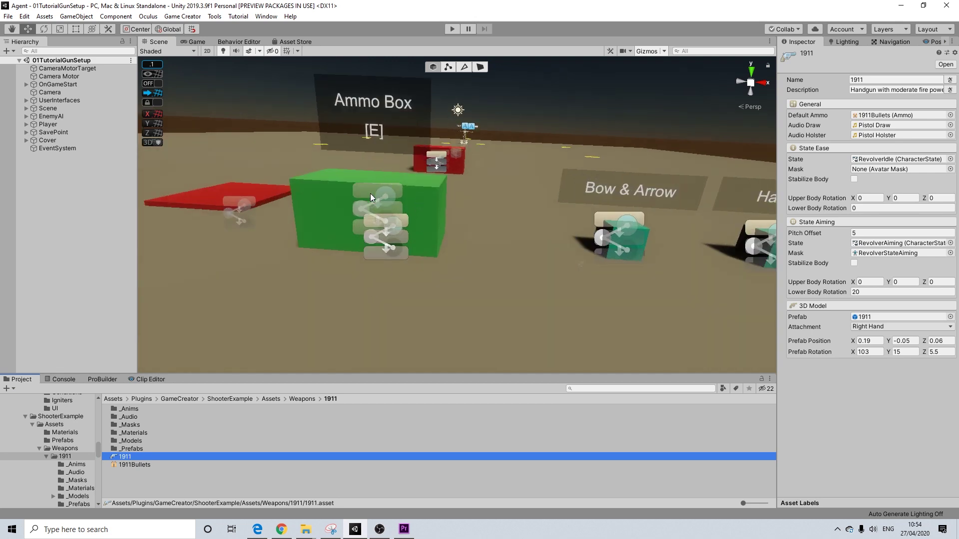
pyautogui.click(328, 189)
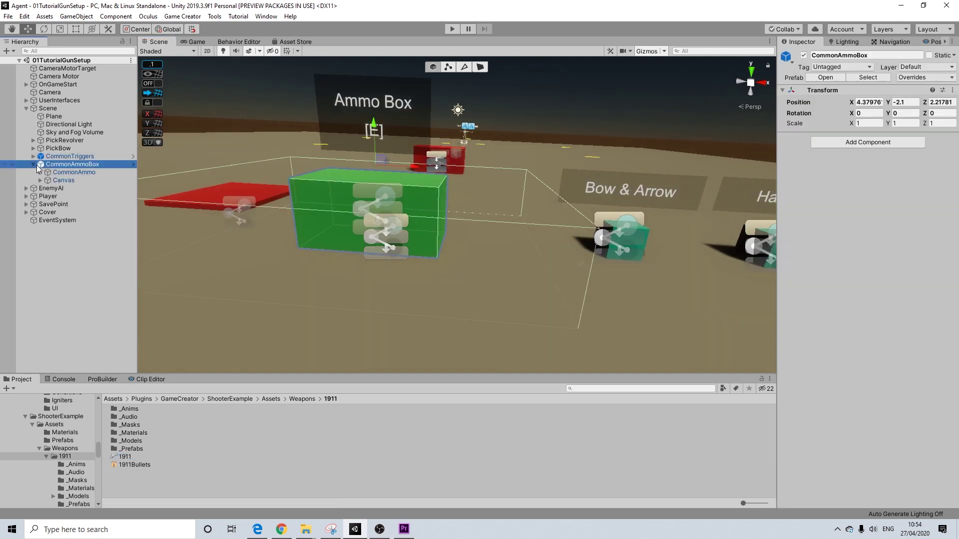
pyautogui.click(73, 173)
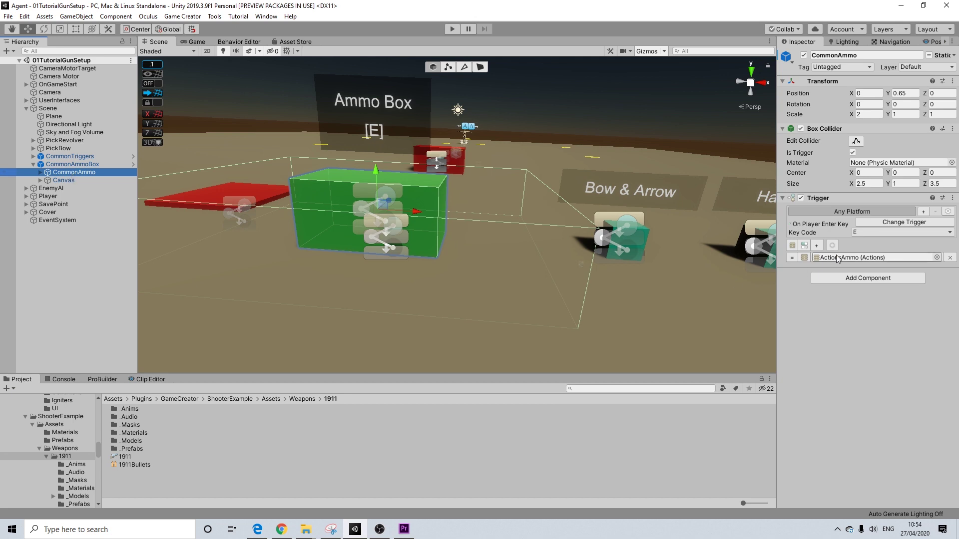
pyautogui.click(874, 257)
pyautogui.click(83, 179)
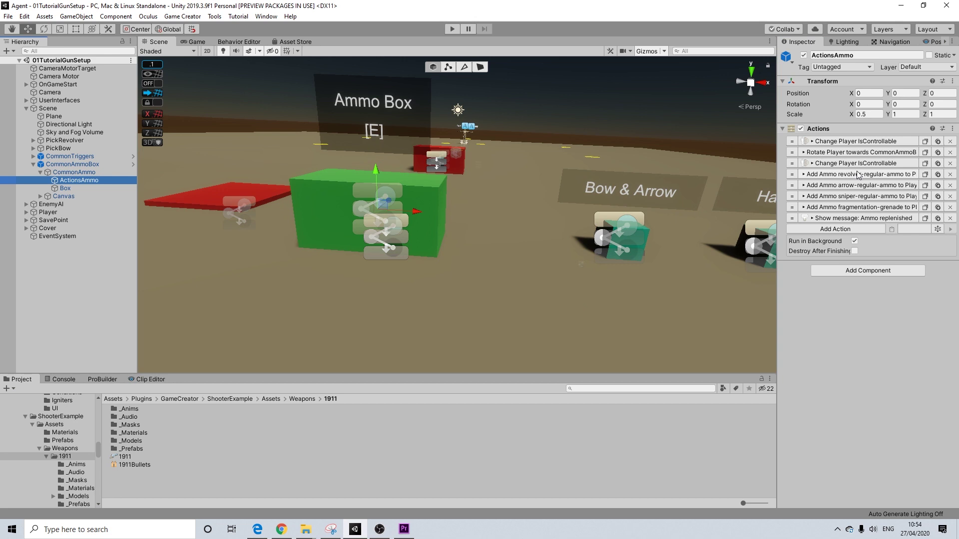
# Duplicate the 'Add Ammo revolver' action and set the copy's ammo to 1911Bullets
pyautogui.click(925, 174)
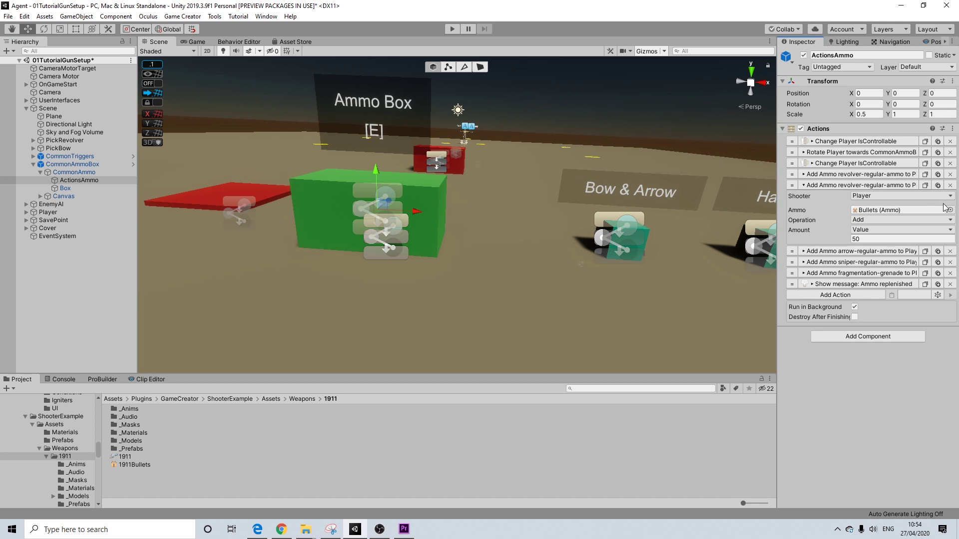
pyautogui.click(945, 210)
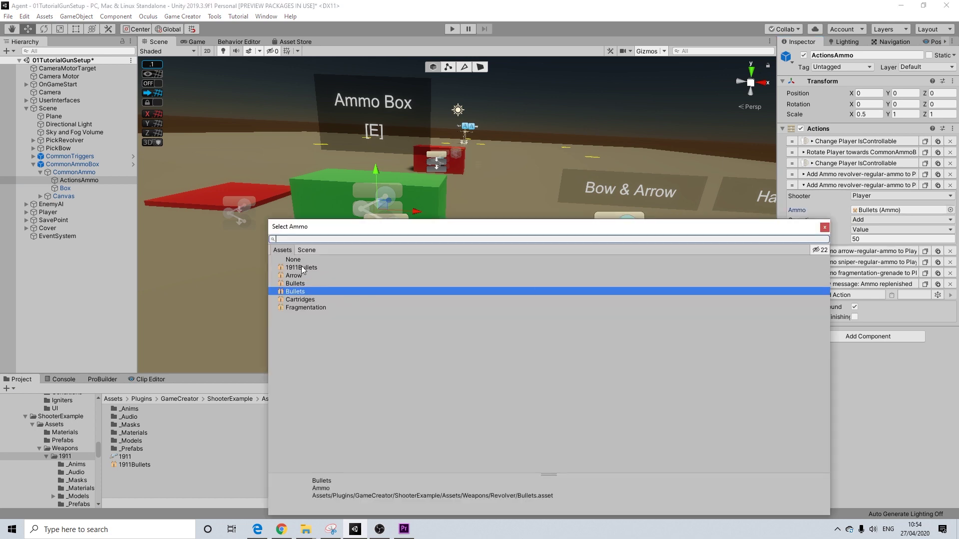
pyautogui.click(302, 268)
pyautogui.click(824, 228)
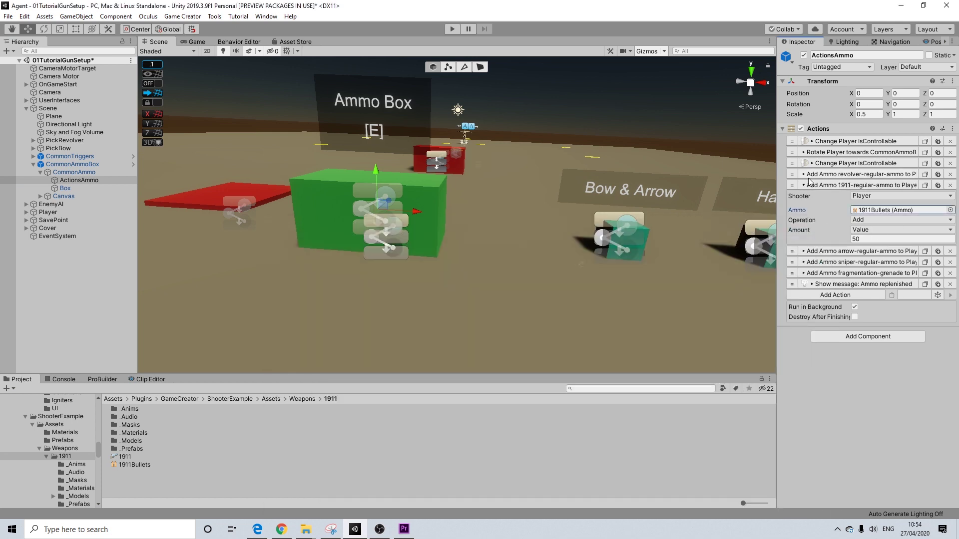
pyautogui.click(809, 184)
pyautogui.moveTo(760, 228); pyautogui.dragTo(640, 229, button='middle')
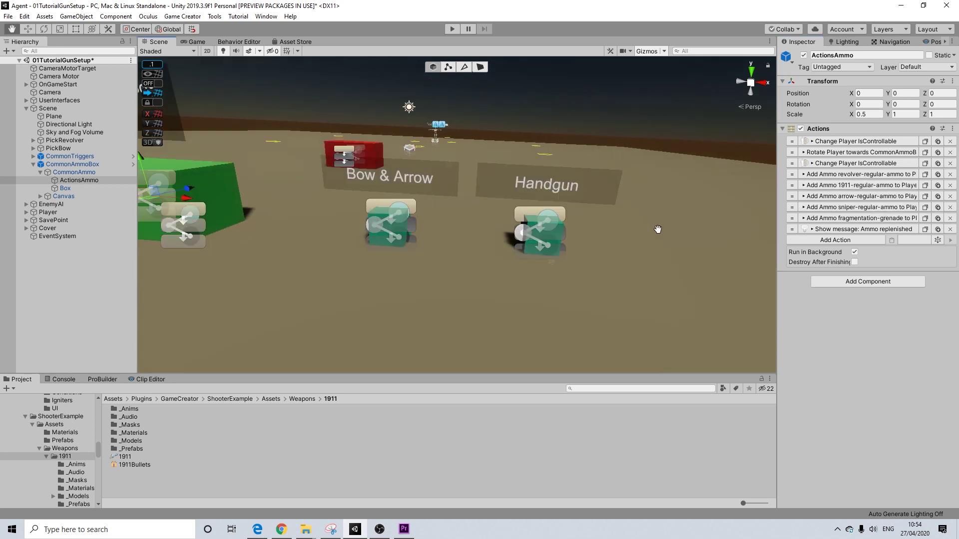
# Change the PickRevolver trigger's 'Player draw' action weapon from HandGun to 1911
pyautogui.click(551, 226)
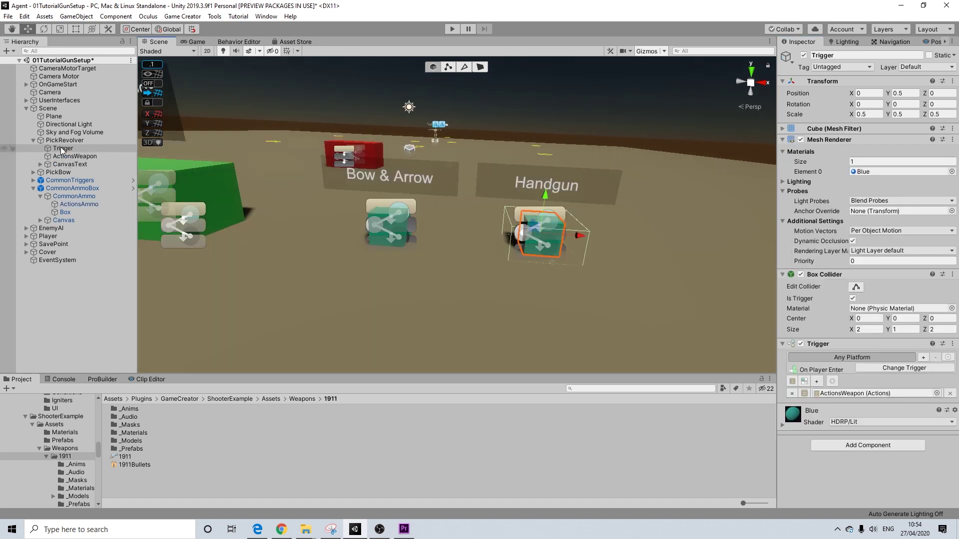
pyautogui.click(863, 394)
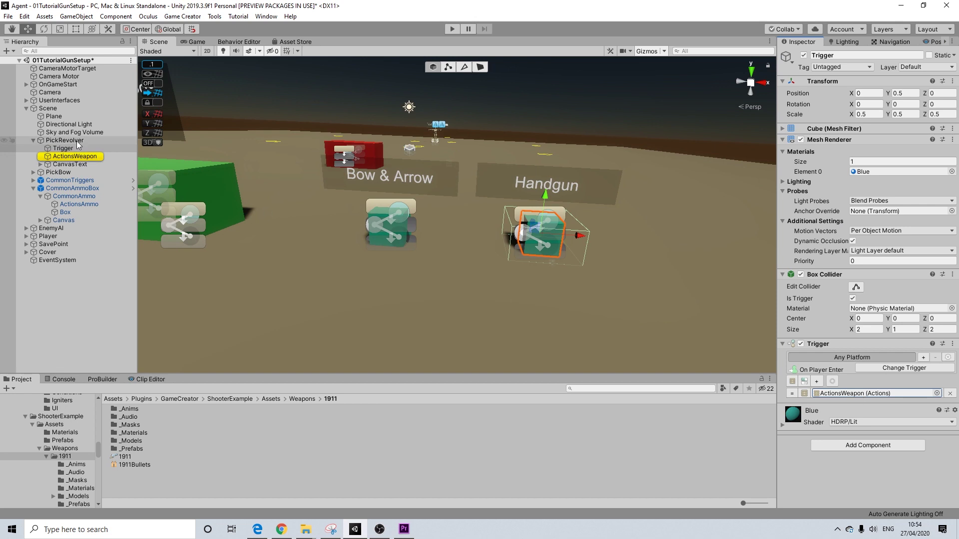
pyautogui.click(75, 156)
pyautogui.click(950, 161)
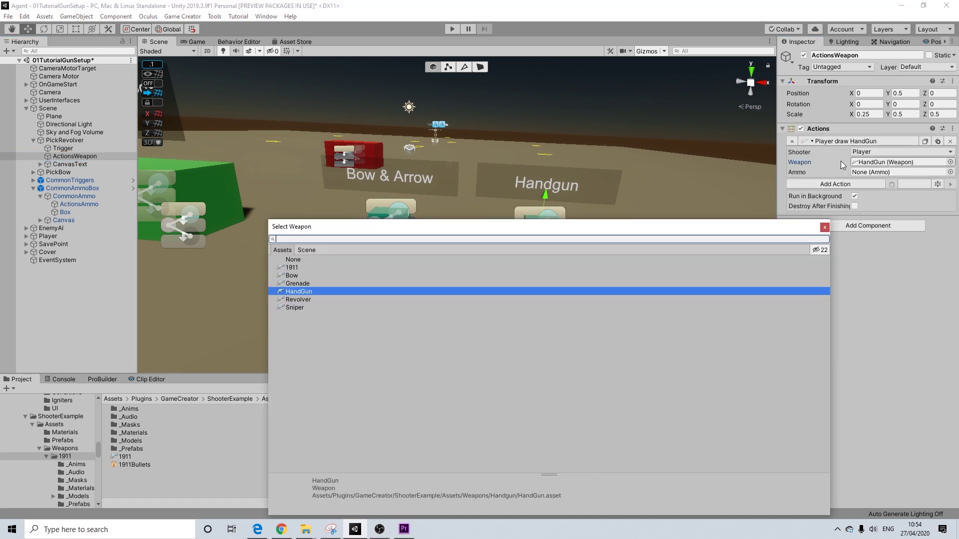
pyautogui.click(290, 268)
pyautogui.click(824, 228)
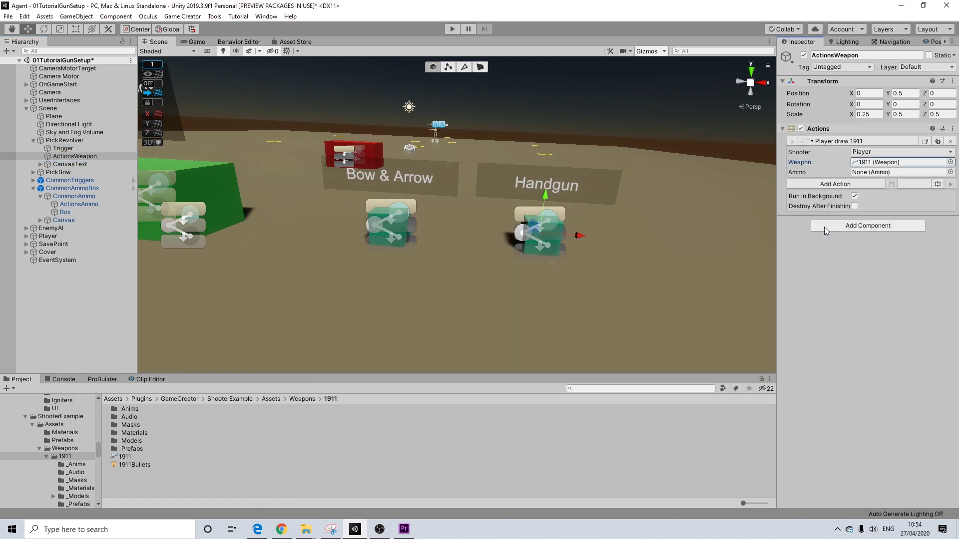
pyautogui.scroll(-5, 403, 263)
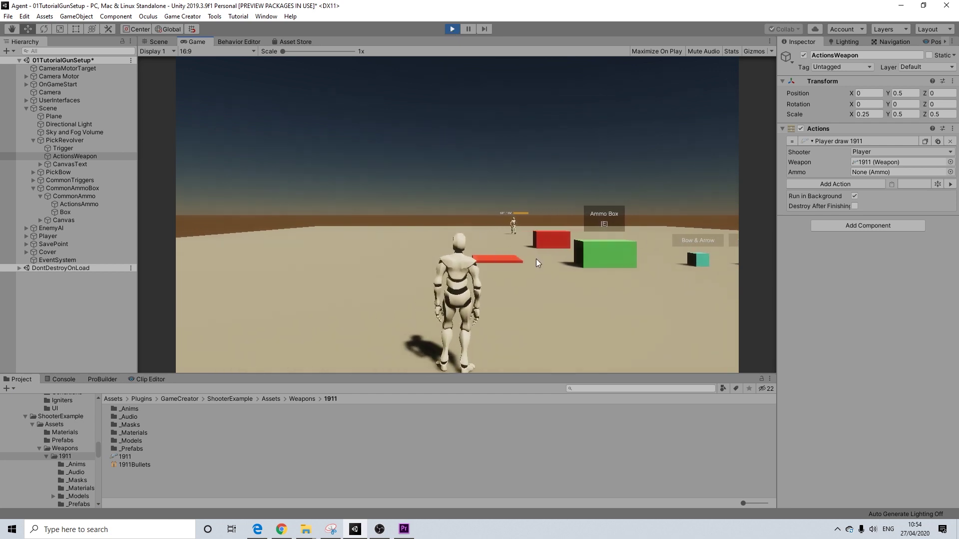
# Run to the pickup, aim the 1911, fire four shots and reload
pyautogui.press('w')
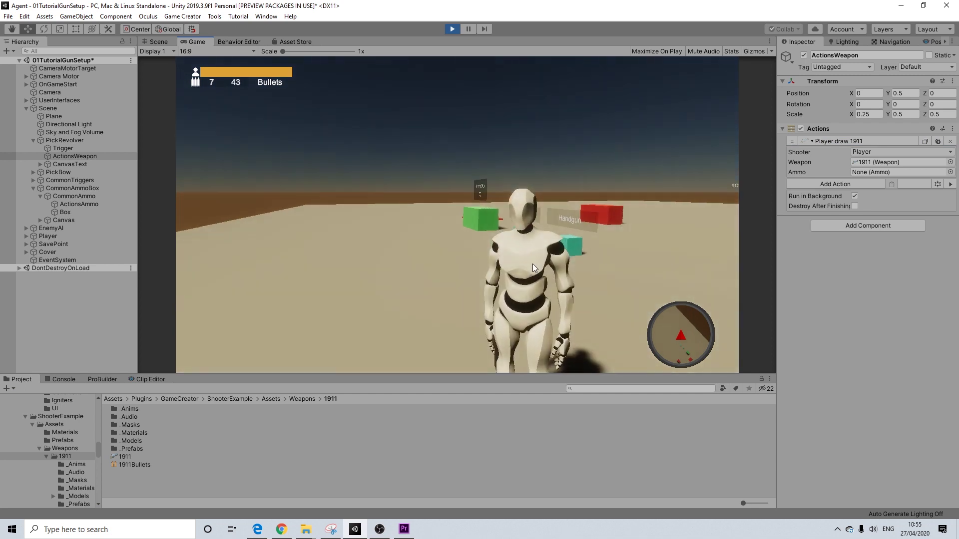
pyautogui.rightClick(509, 265)
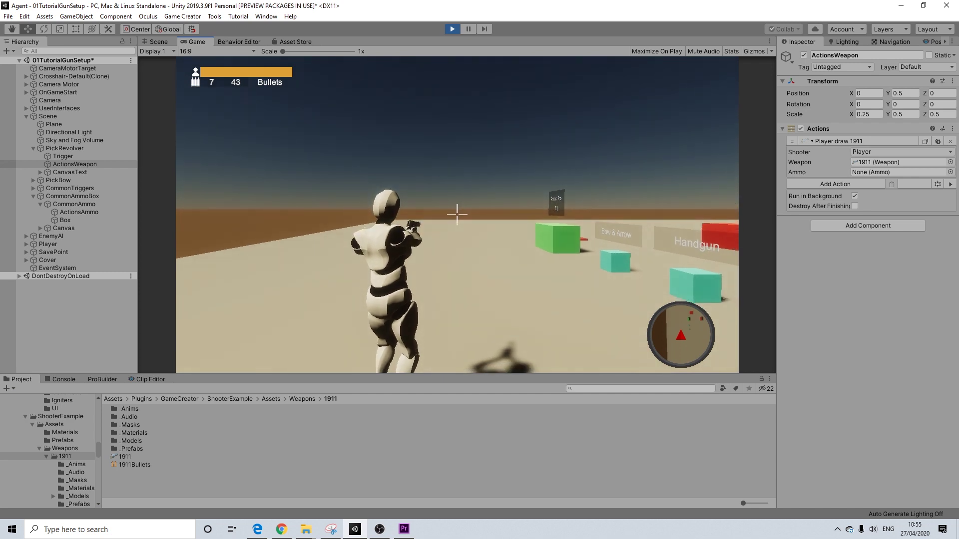
pyautogui.click(457, 215)
pyautogui.click(457, 215)
pyautogui.click(457, 215)
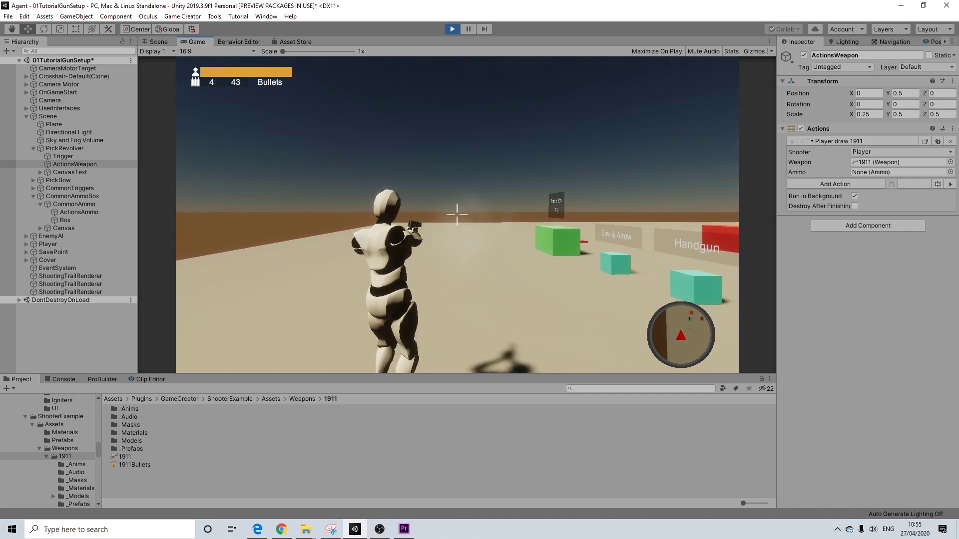
pyautogui.click(457, 214)
pyautogui.press('r')
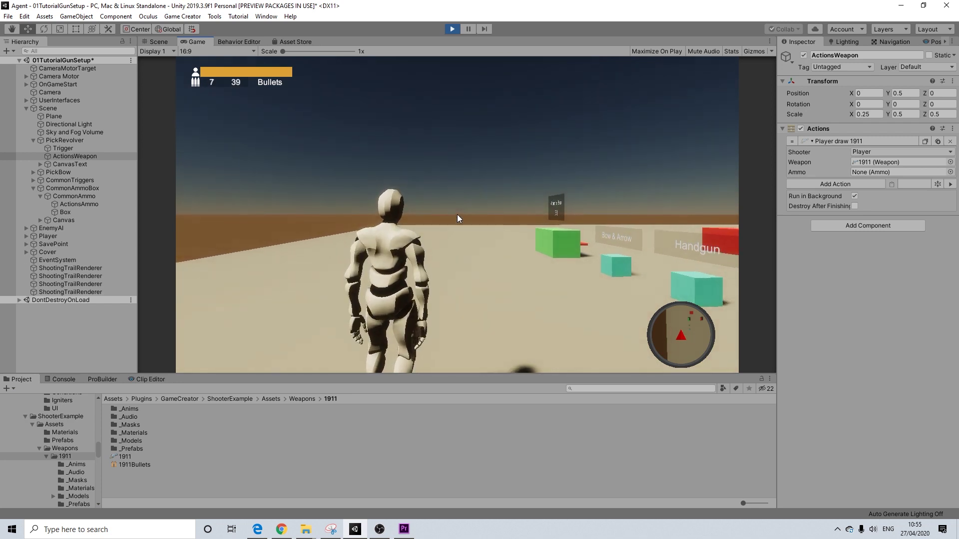
# Aim and fire five shots to empty the magazine, reload, then run toward the Ammo Box
pyautogui.rightClick(457, 214)
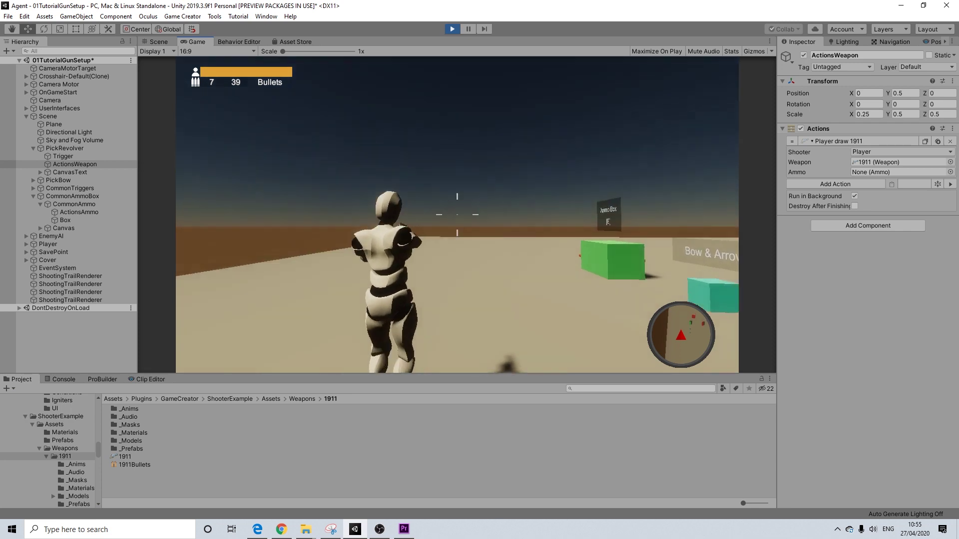
pyautogui.click(457, 215)
pyautogui.click(457, 215)
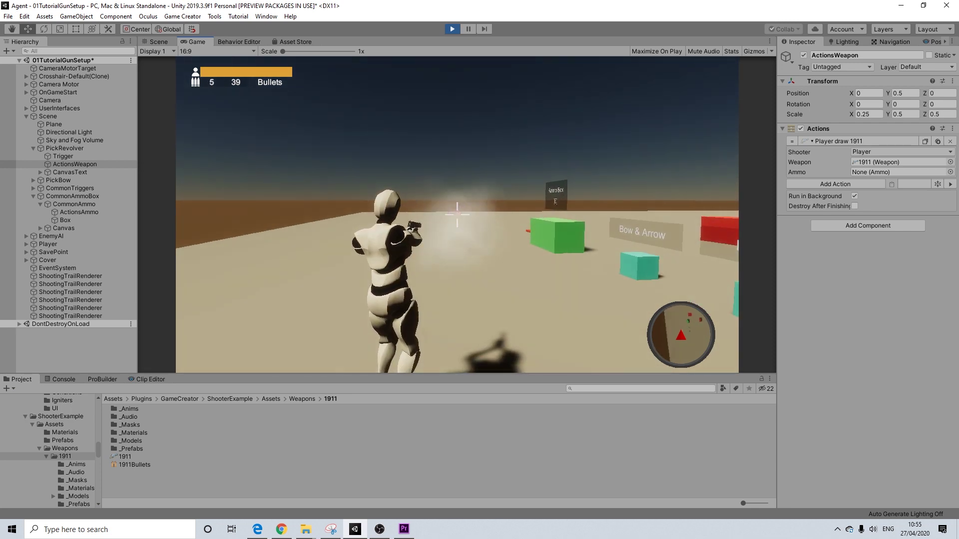
pyautogui.click(457, 215)
pyautogui.click(456, 214)
pyautogui.click(457, 215)
pyautogui.click(457, 214)
pyautogui.click(457, 215)
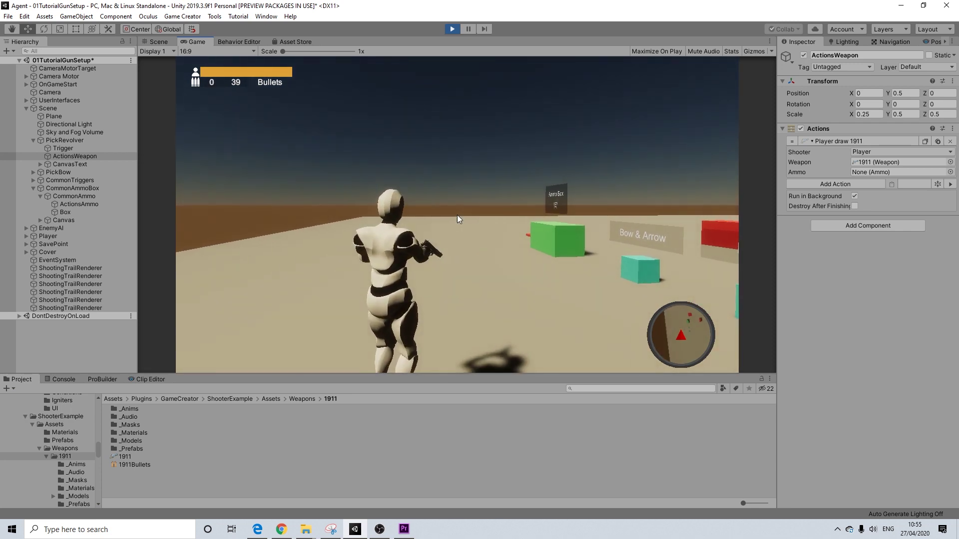
pyautogui.press('r')
pyautogui.press('w')
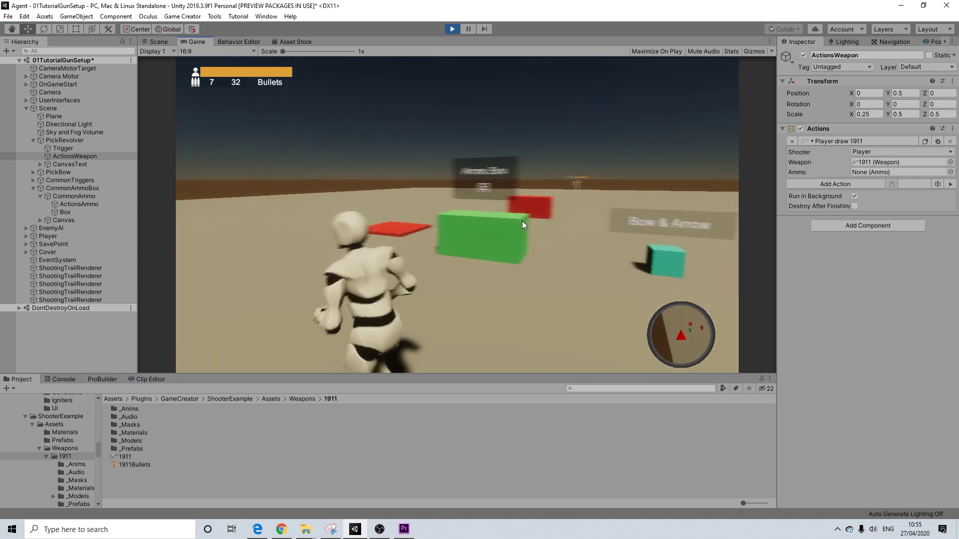
pyautogui.rightClick(457, 215)
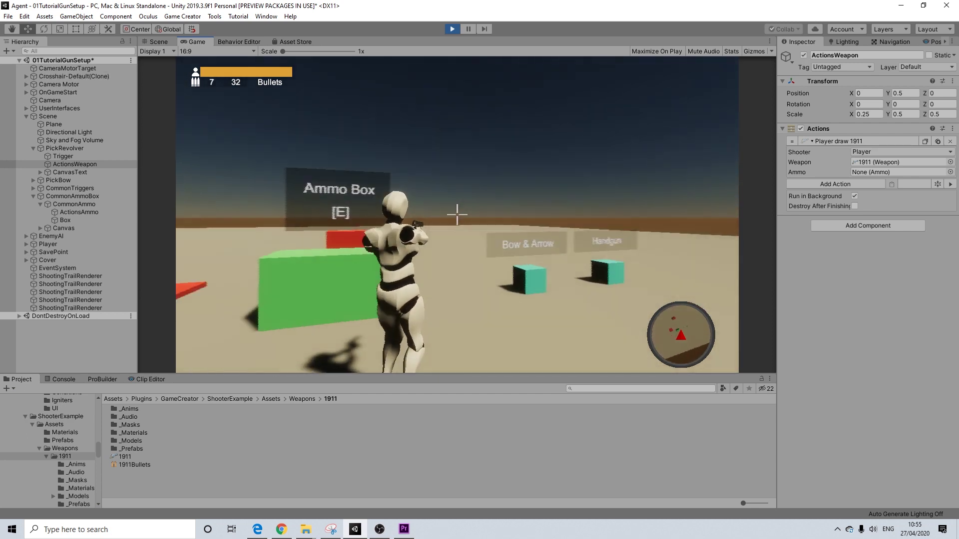
pyautogui.rightClick(456, 215)
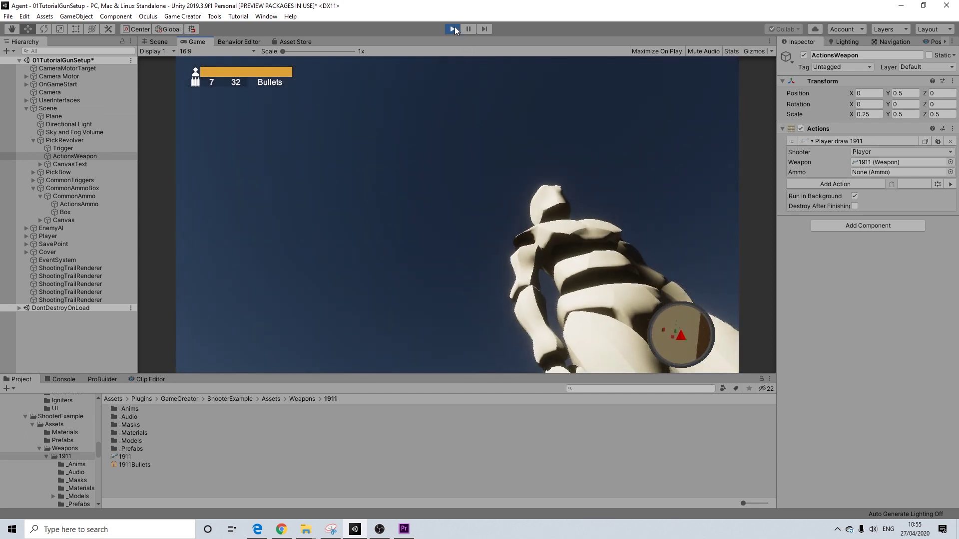
pyautogui.press('w')
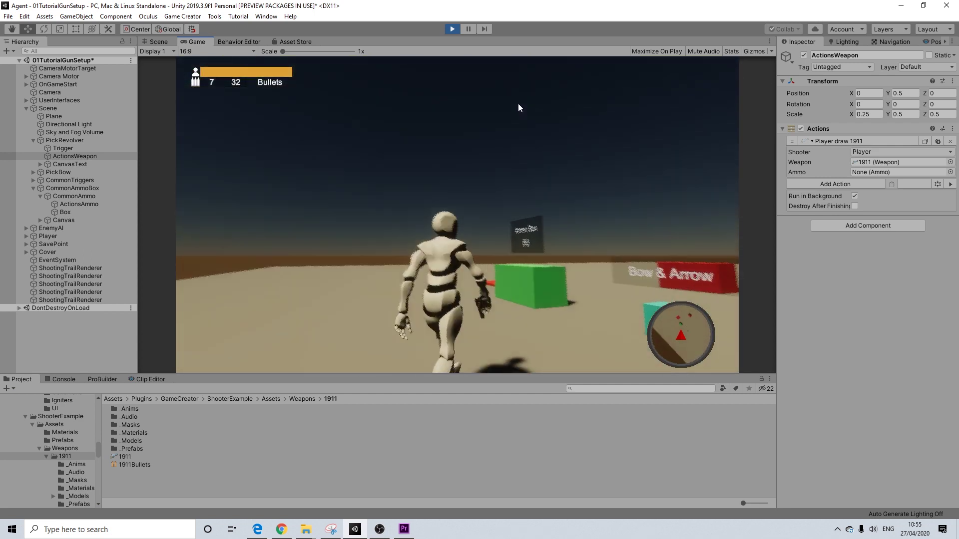
# Exit Play mode and pan the Scene view back to the character
pyautogui.click(452, 29)
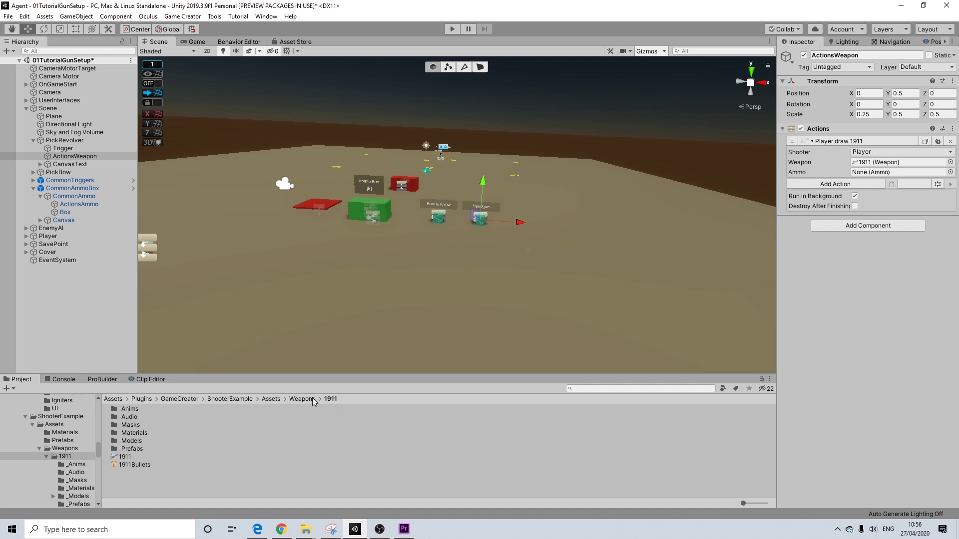
pyautogui.moveTo(337, 211); pyautogui.dragTo(392, 224, button='middle')
pyautogui.moveTo(380, 270); pyautogui.dragTo(385, 254, button='middle')
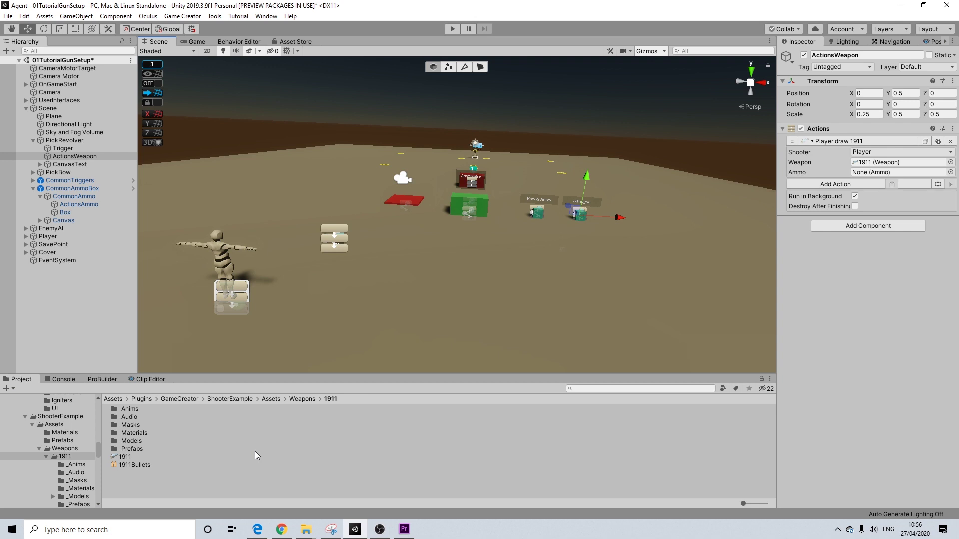
pyautogui.scroll(-3, 369, 327)
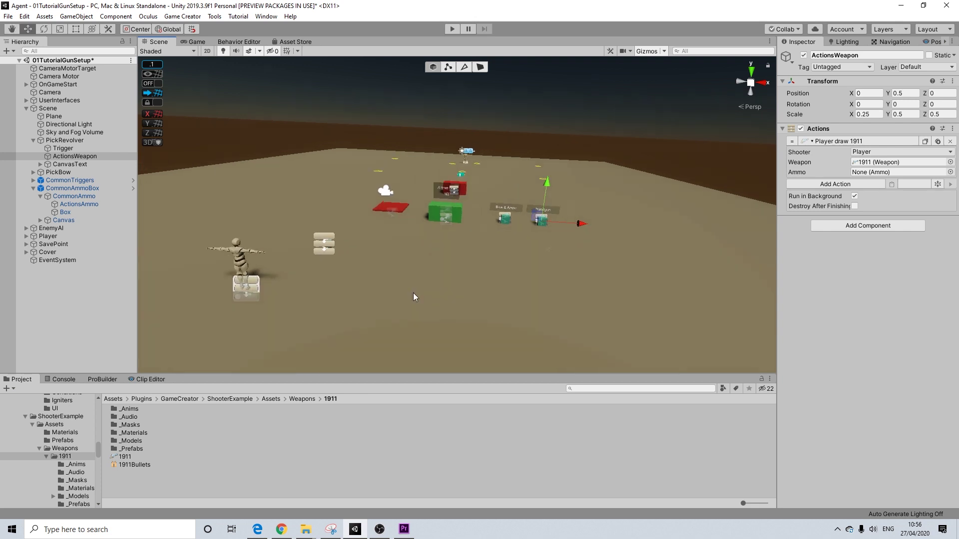
pyautogui.scroll(-2, 413, 297)
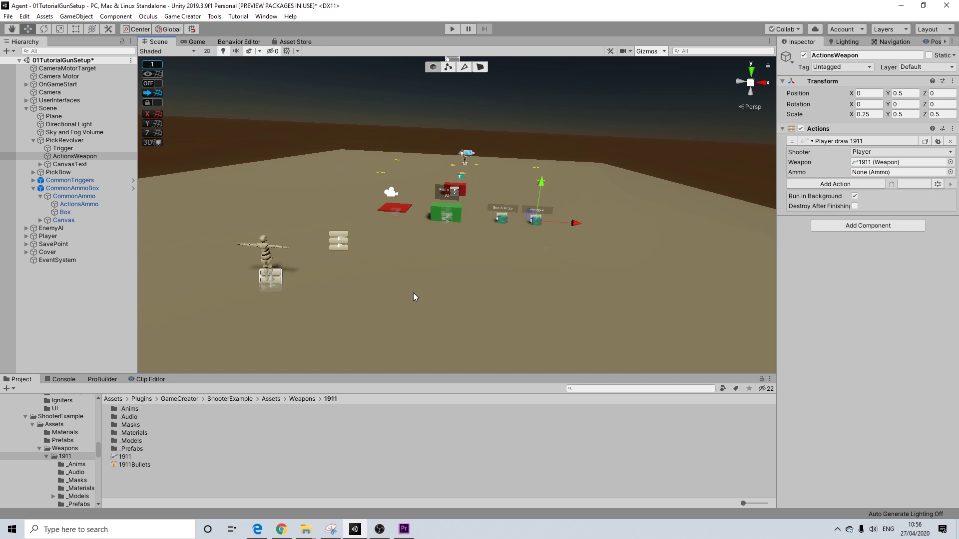